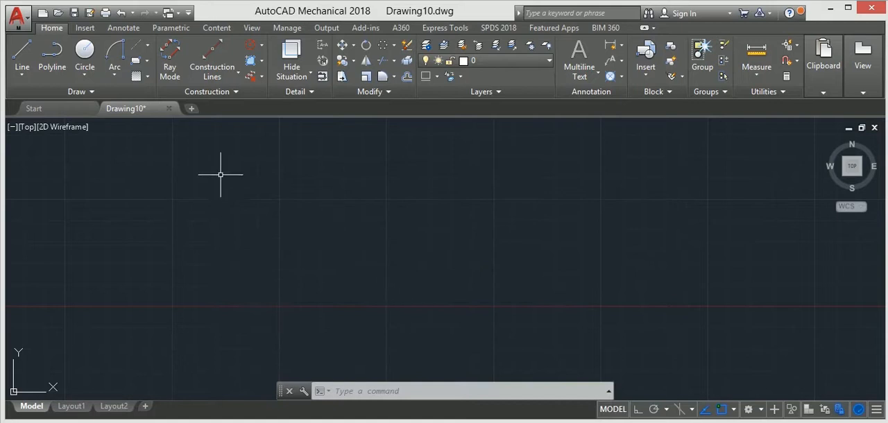
Step: Draw a long horizontal centerline in the middle of the drawing area
left_click(140, 55)
left_click(344, 286)
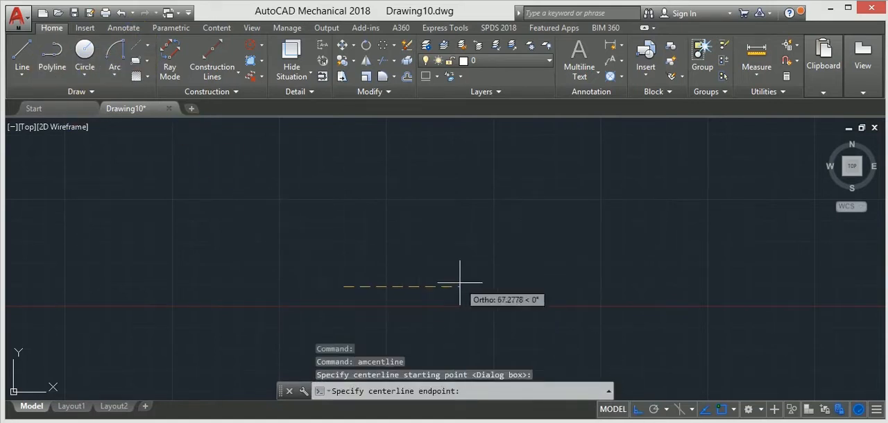
left_click(582, 286)
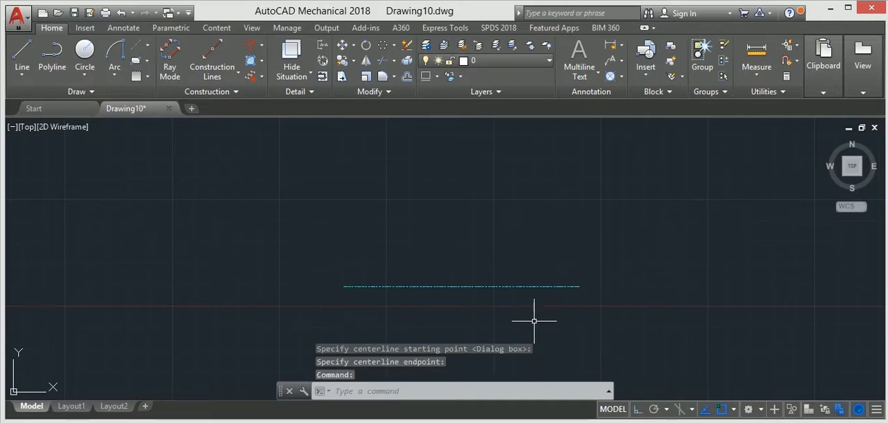
Step: Draw an inclined centerline 40 units long at 30° from the left end of the horizontal centerline, with Ortho off
left_click(139, 46)
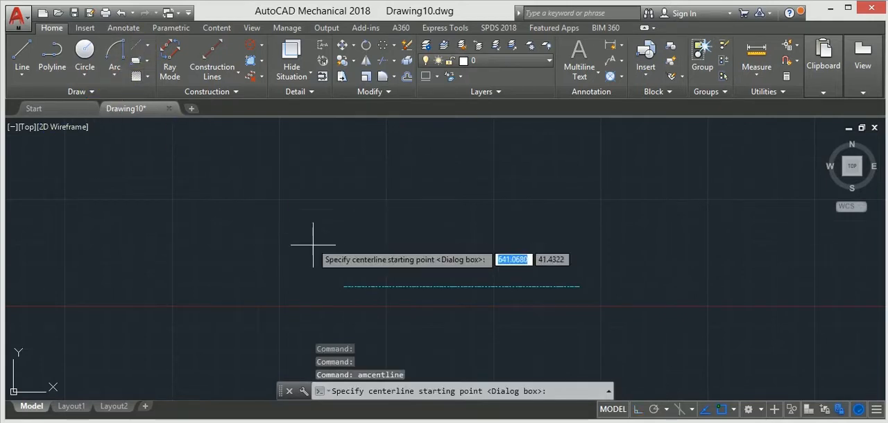
left_click(347, 286)
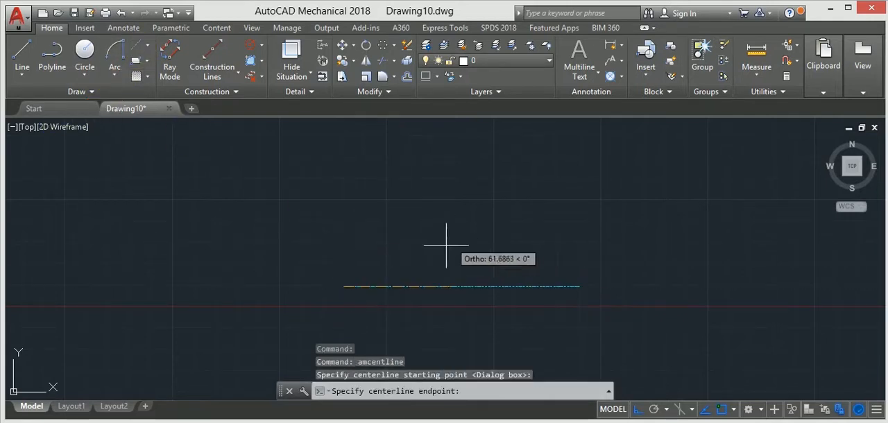
left_click(638, 410)
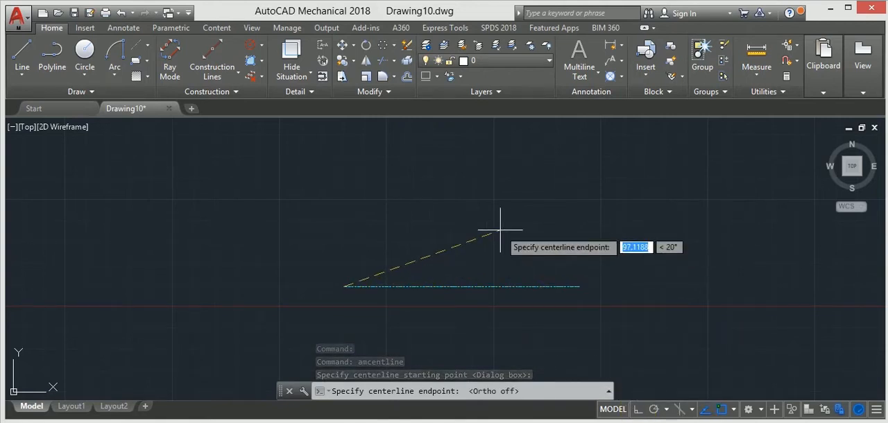
type("40")
key("Tab")
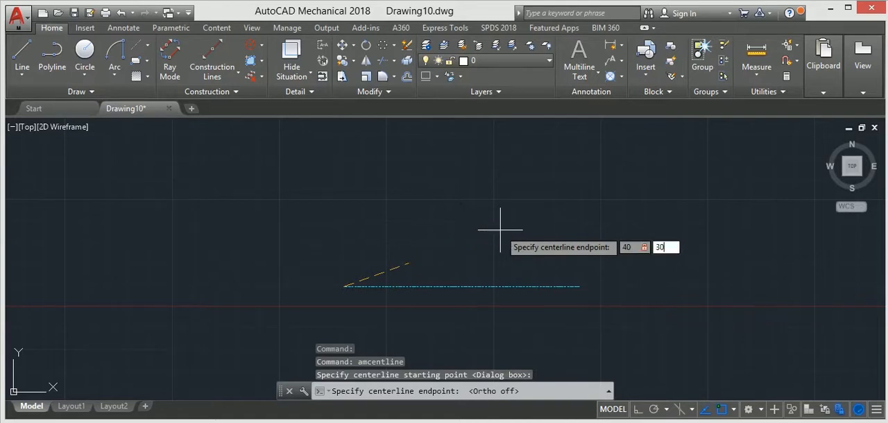
left_click(500, 229)
scroll(405, 263, "up", 4)
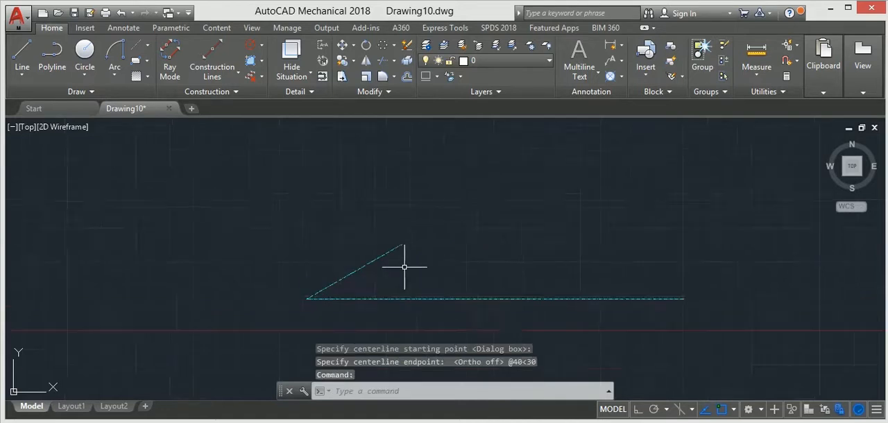
key("Escape")
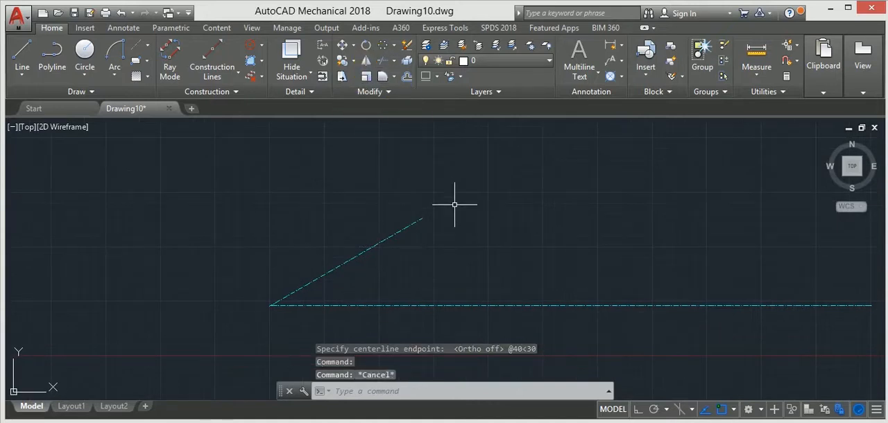
Step: Offset the inclined centerline by 20 units to both its upper and lower sides
type("ff")
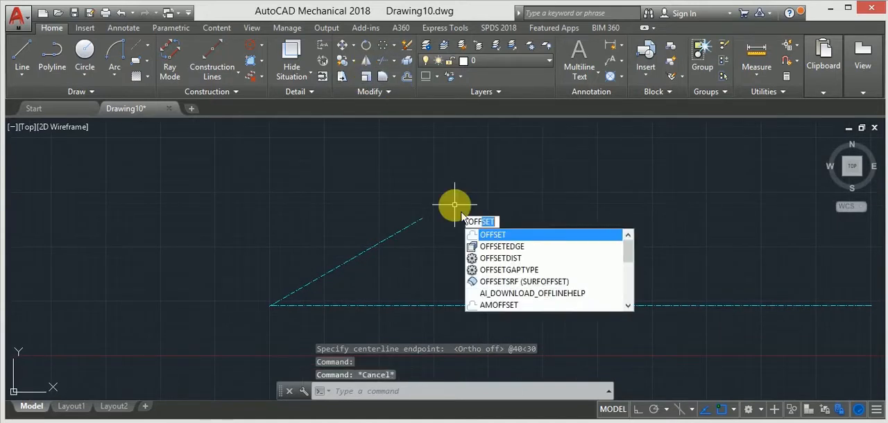
key("Return")
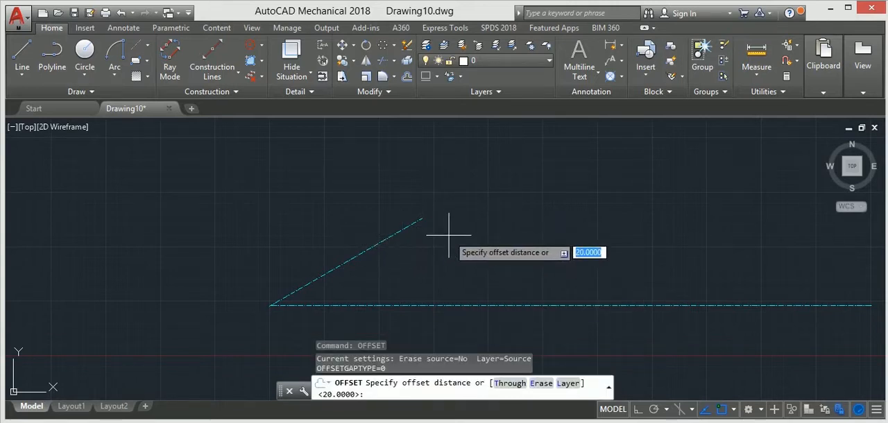
key("Return")
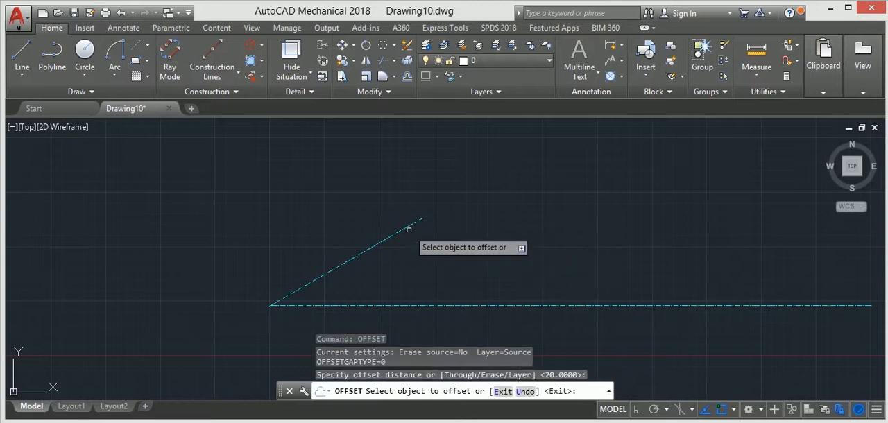
left_click(406, 228)
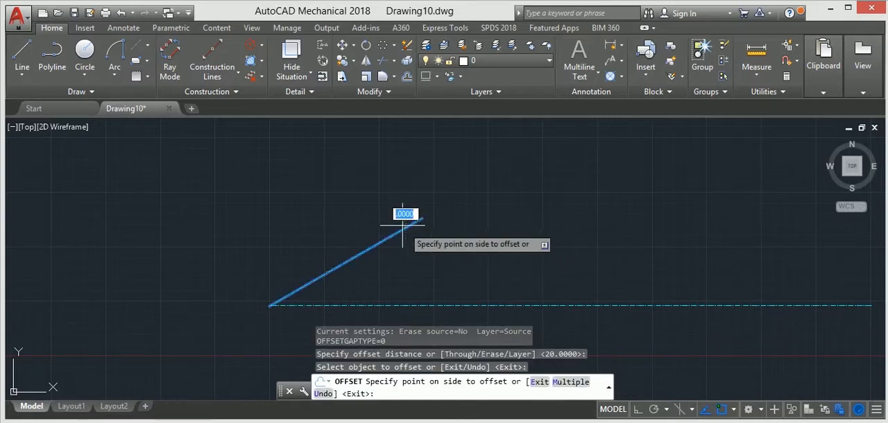
left_click(373, 193)
left_click(396, 230)
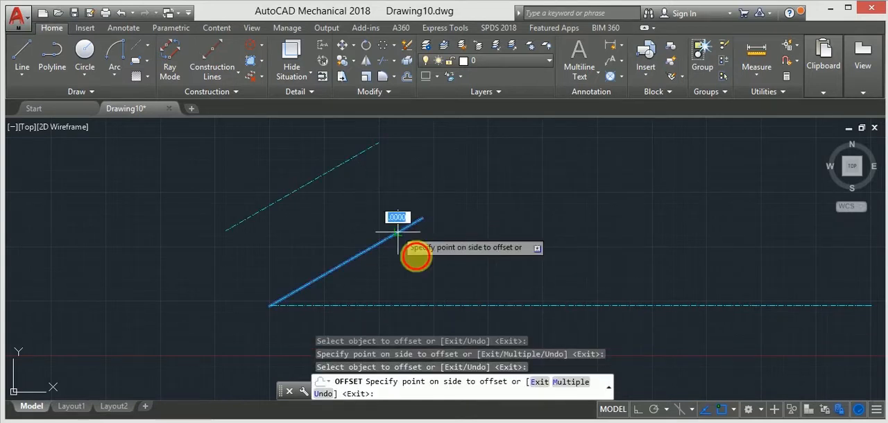
left_click(438, 281)
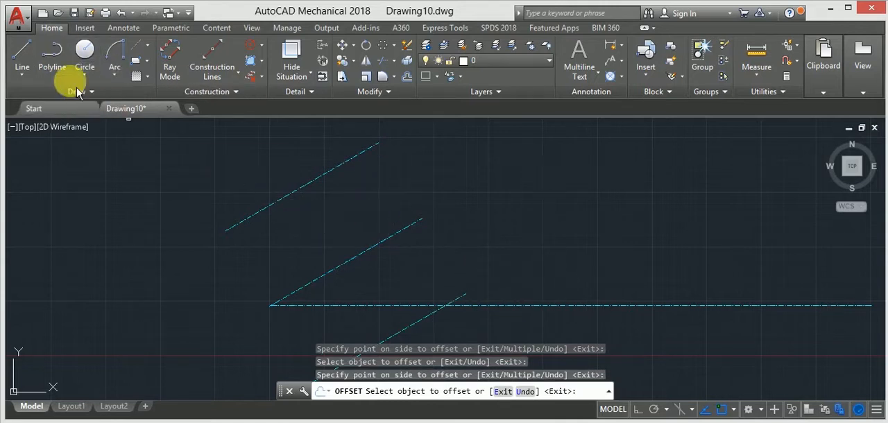
Step: Trace both offset centerlines from end to end with solid lines
left_click(21, 55)
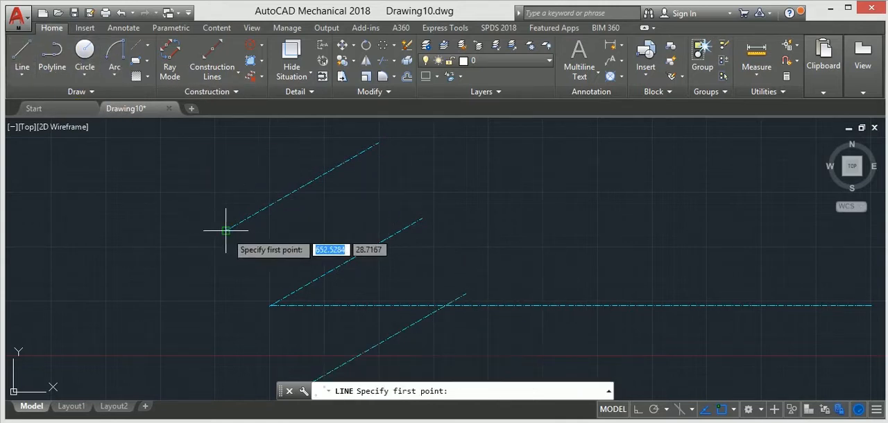
left_click(226, 230)
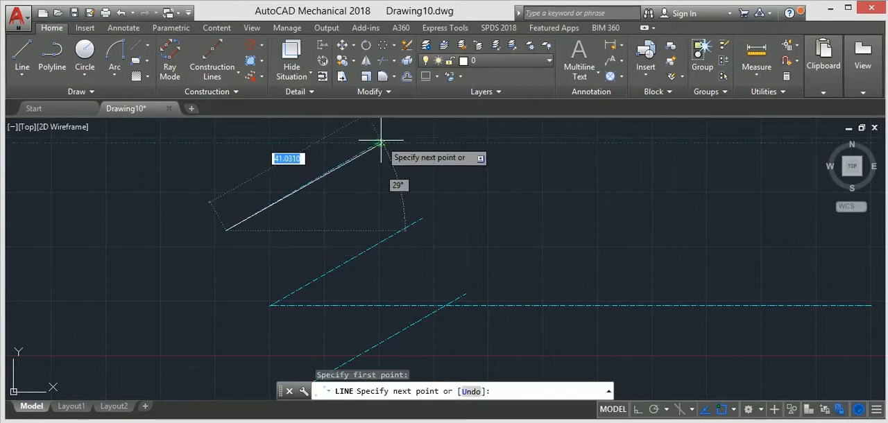
left_click(378, 143)
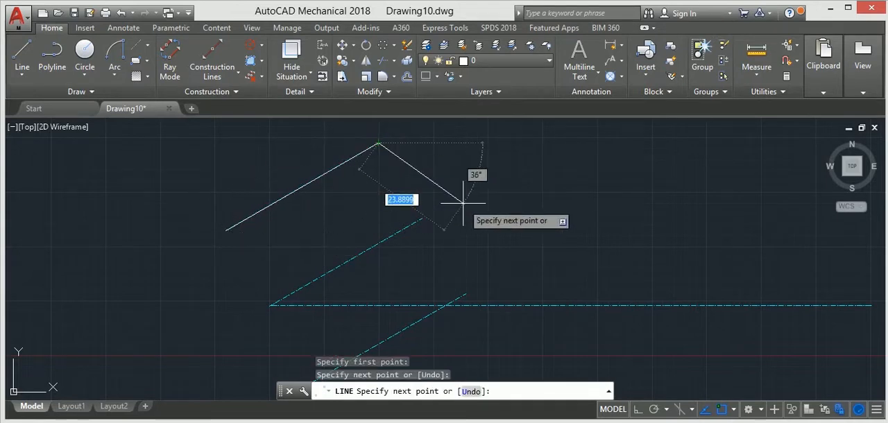
key("Escape")
middle_click_drag(399, 268, 379, 248)
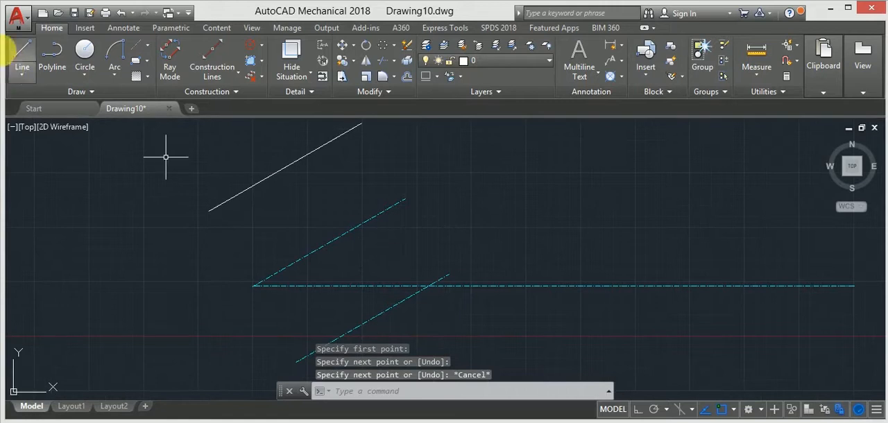
left_click(22, 56)
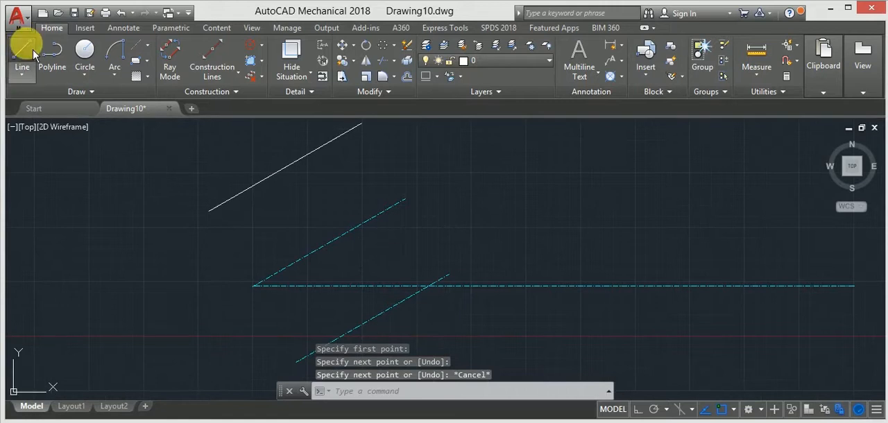
left_click(296, 360)
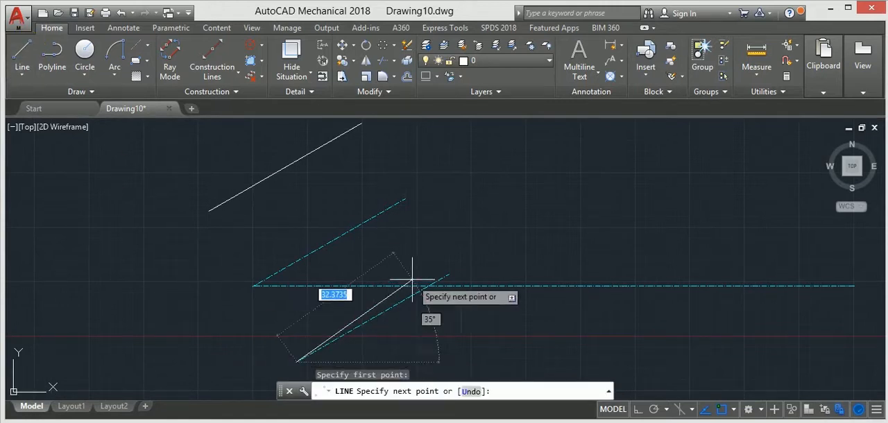
left_click(449, 275)
key("Escape")
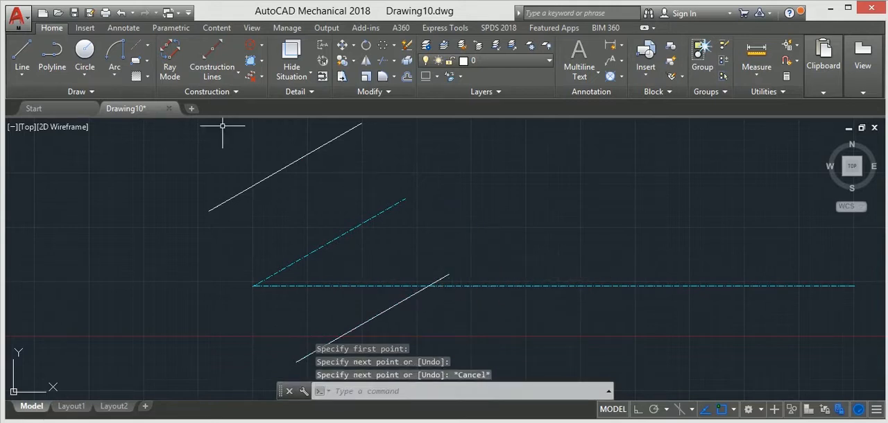
Step: Connect the upper-right ends of the two parallel solid lines with a straight line
left_click(25, 55)
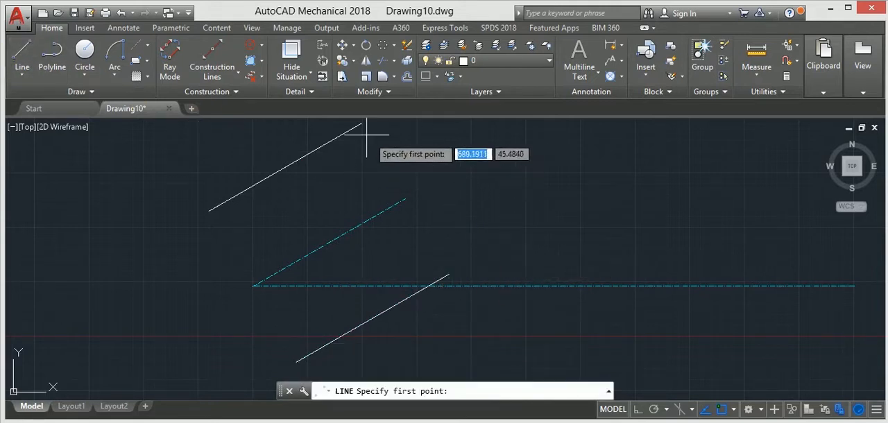
left_click(361, 123)
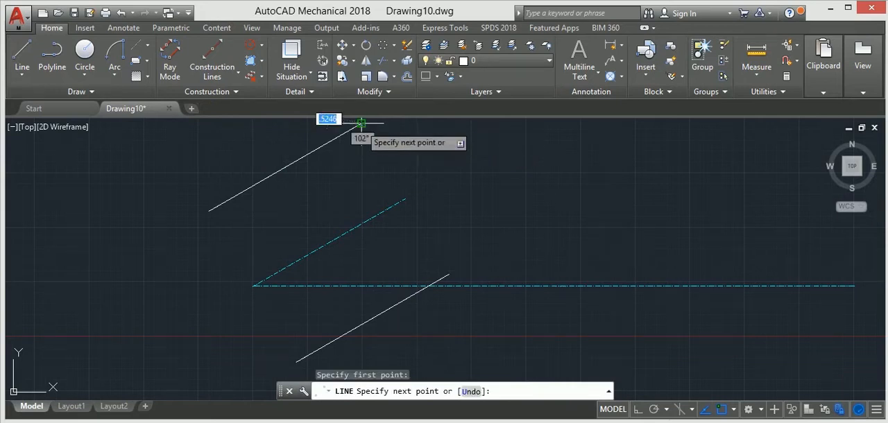
left_click(449, 275)
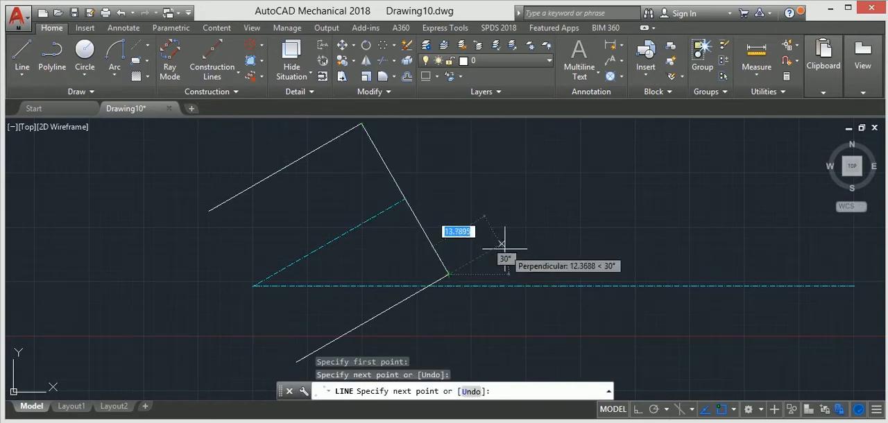
key("Escape")
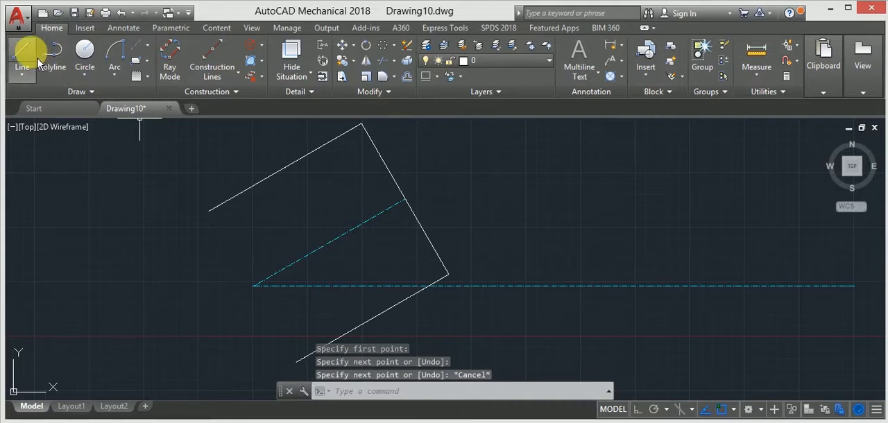
Step: Extend the inclined axis beyond the connecting line with a centerline 10 units long at 30°, with Ortho off
left_click(33, 57)
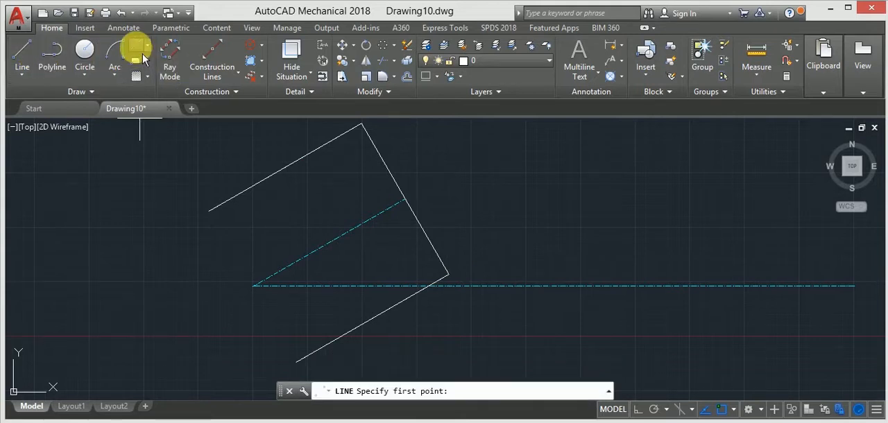
left_click(406, 199)
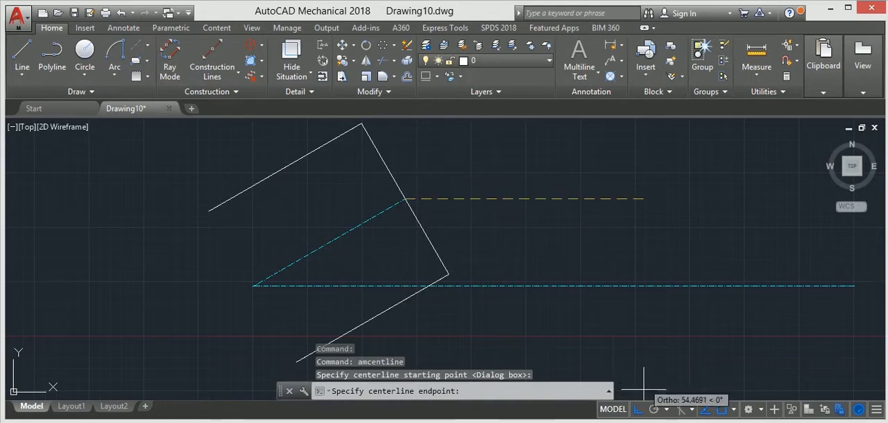
left_click(636, 411)
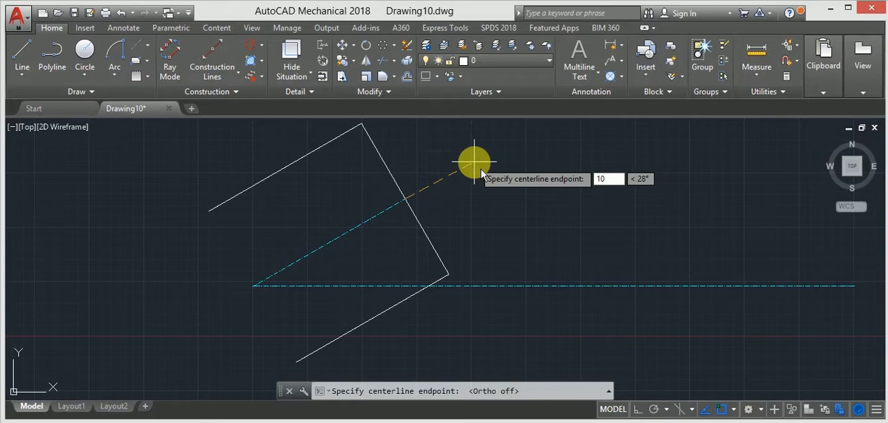
key("Tab")
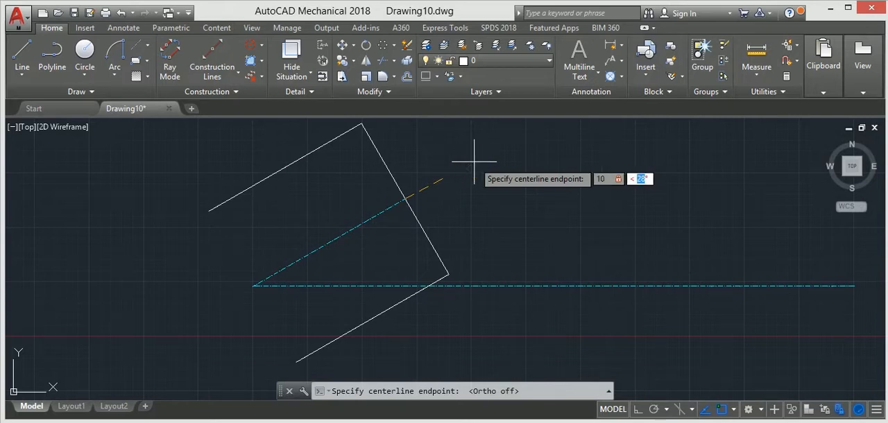
type("30")
key("Return")
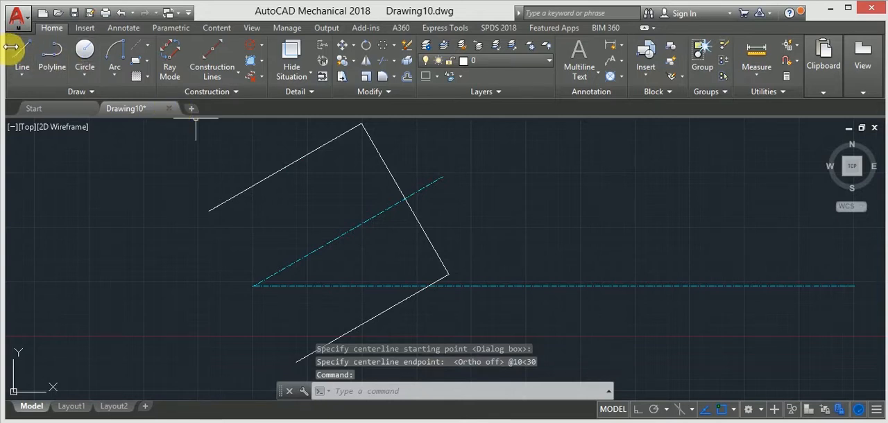
Step: Draw two lines joining the upper corner to the inclined axis's tip and the tip to the lower corner
type("l")
key("Return")
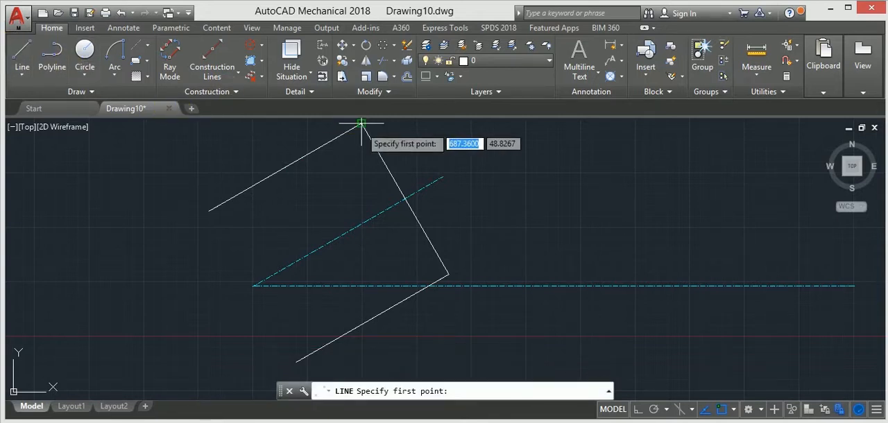
left_click(361, 124)
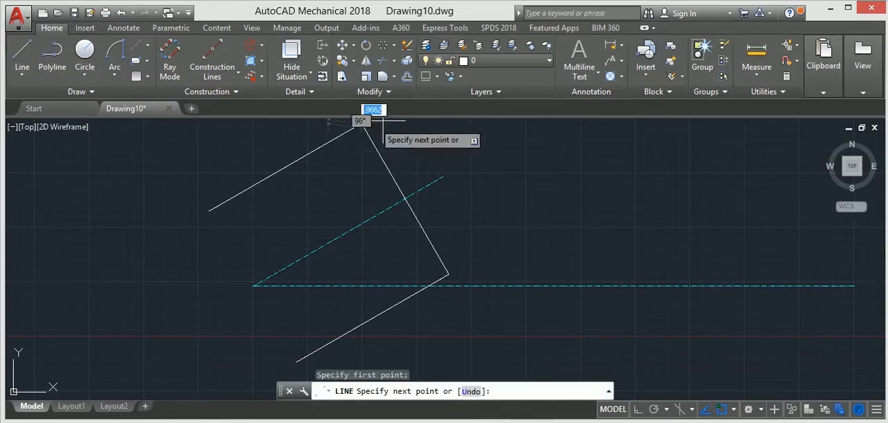
left_click(442, 178)
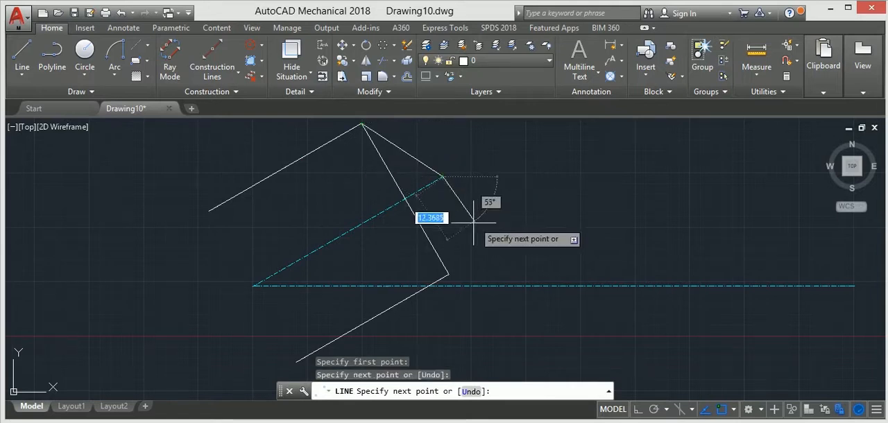
left_click(449, 275)
key("Escape")
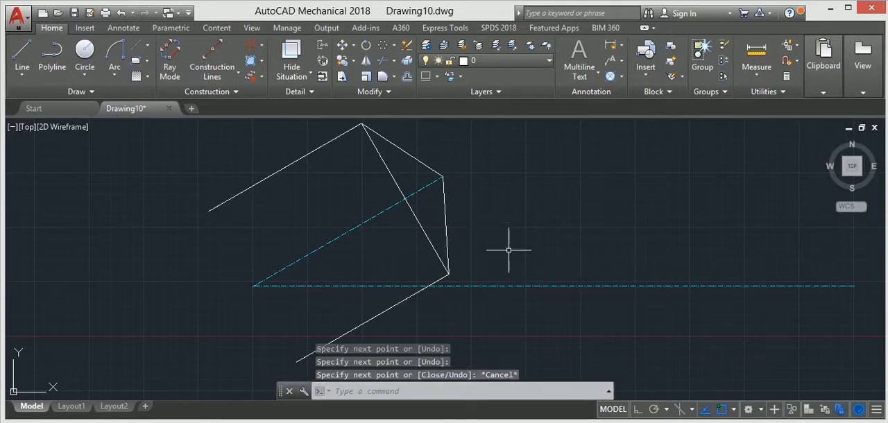
scroll(506, 247, "down", 2)
middle_click_drag(503, 244, 484, 266)
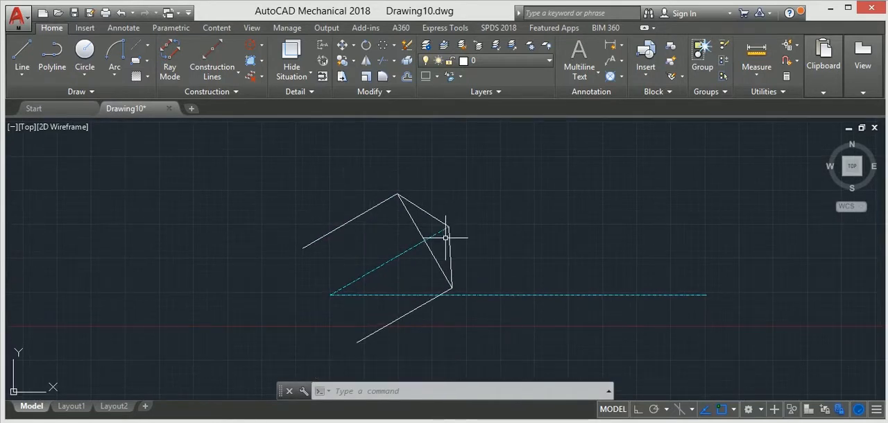
Step: Draw a line 10 units long from the upper corner down along the connecting line
left_click(22, 52)
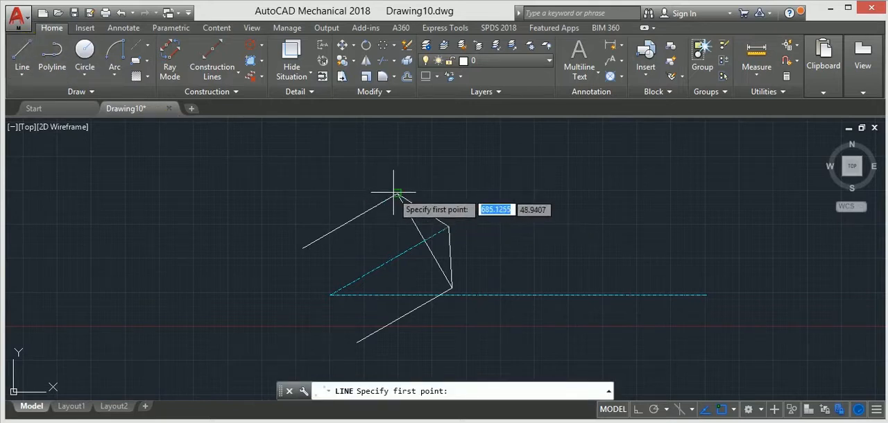
scroll(401, 195, "up", 5)
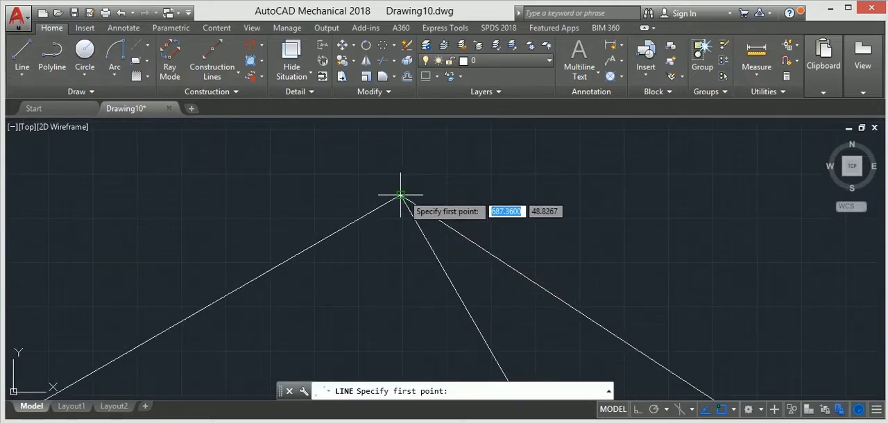
left_click(400, 195)
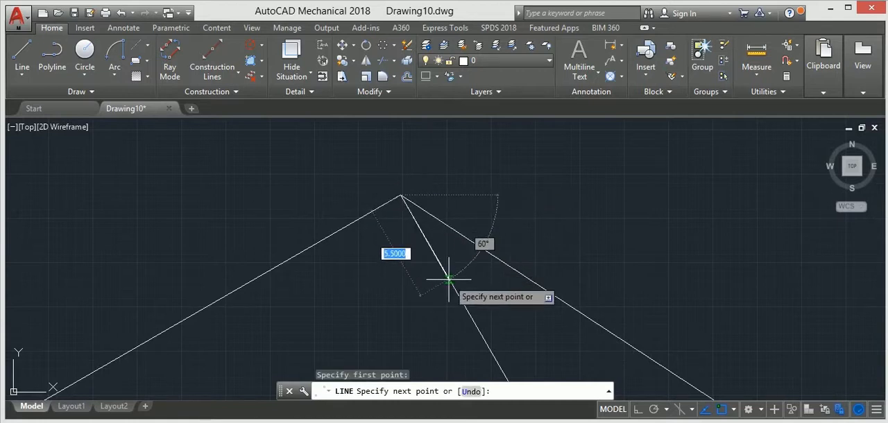
type("10")
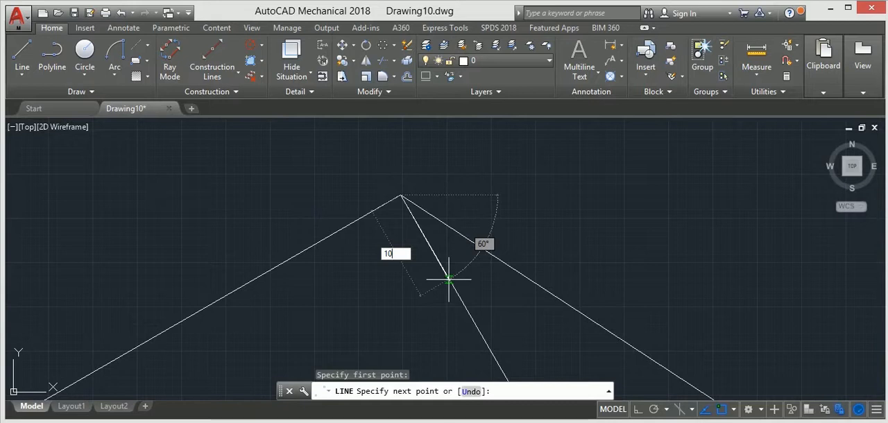
key("Return")
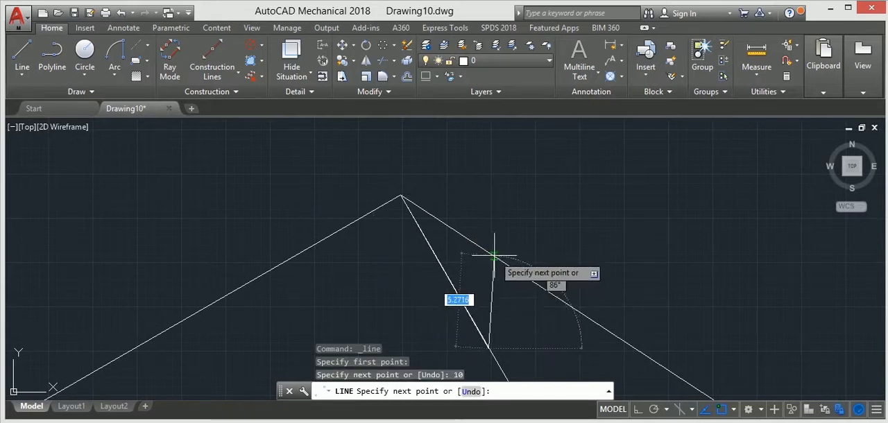
scroll(508, 266, "down", 4)
middle_click_drag(508, 265, 486, 180)
key("Escape")
scroll(503, 245, "down", 4)
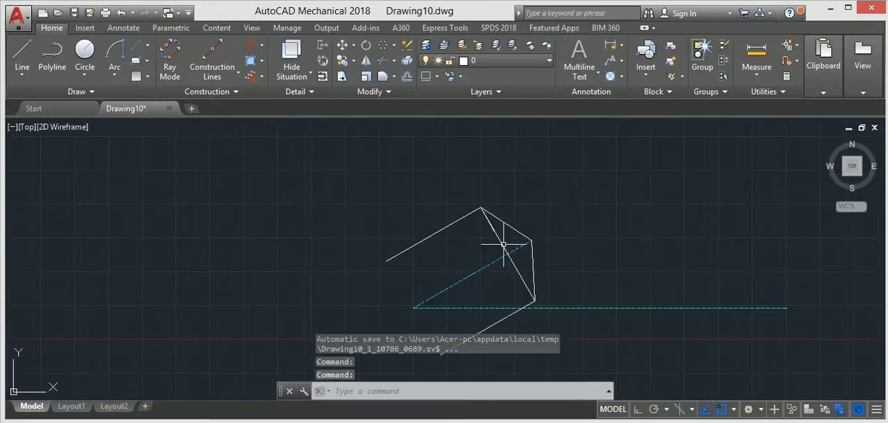
Step: Draw a line 10 units long from the lower corner up along the connecting line
middle_click_drag(504, 245, 462, 228)
scroll(470, 222, "up", 6)
scroll(475, 241, "down", 3)
scroll(480, 245, "down", 4)
scroll(502, 298, "up", 4)
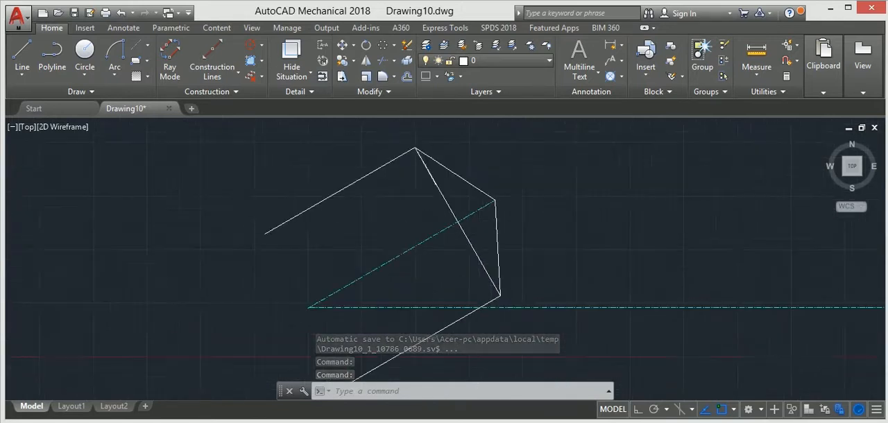
left_click(22, 59)
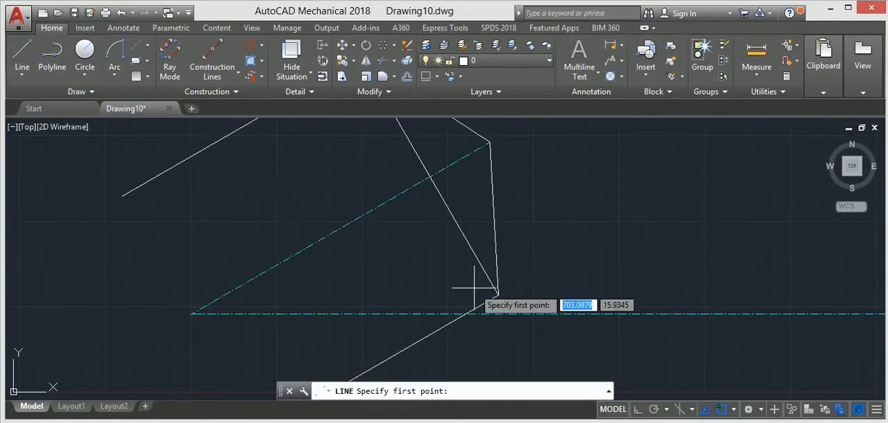
left_click(497, 295)
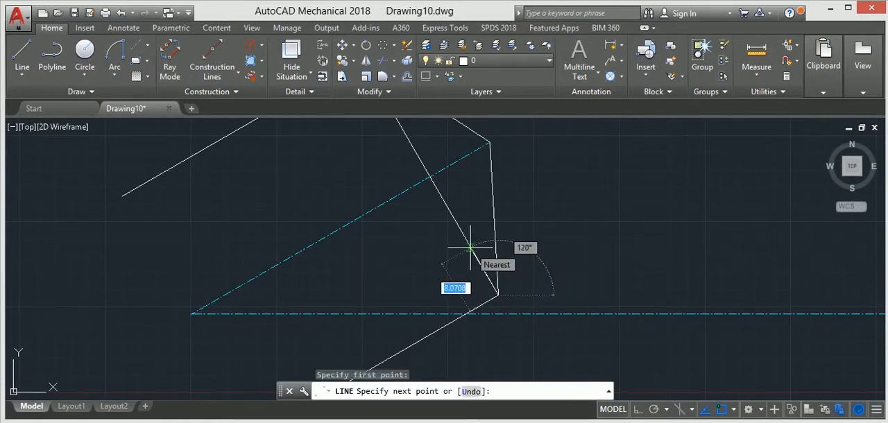
type("1")
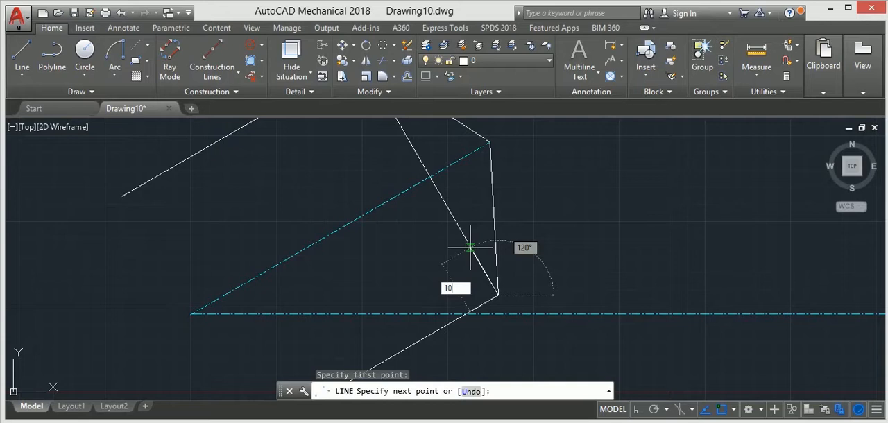
type("0")
key("Return")
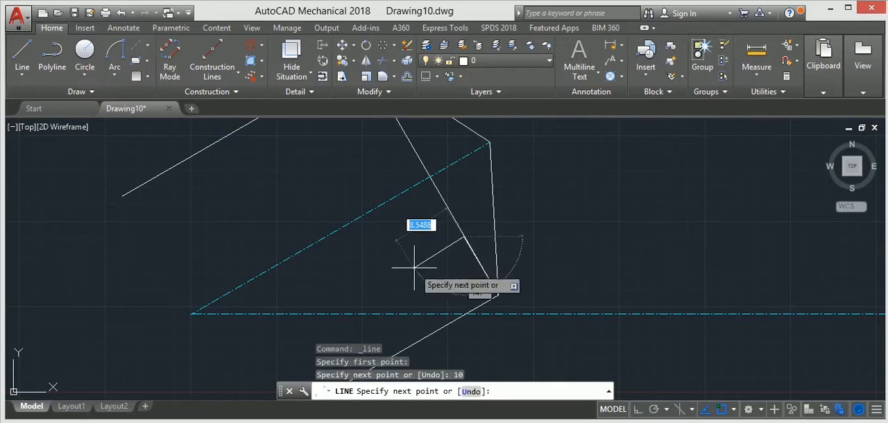
key("Escape")
Step: Draw a line 10 units long from the connecting line's crossing with the inclined axis, back along the axis toward the two centerlines' vertex
left_click(35, 64)
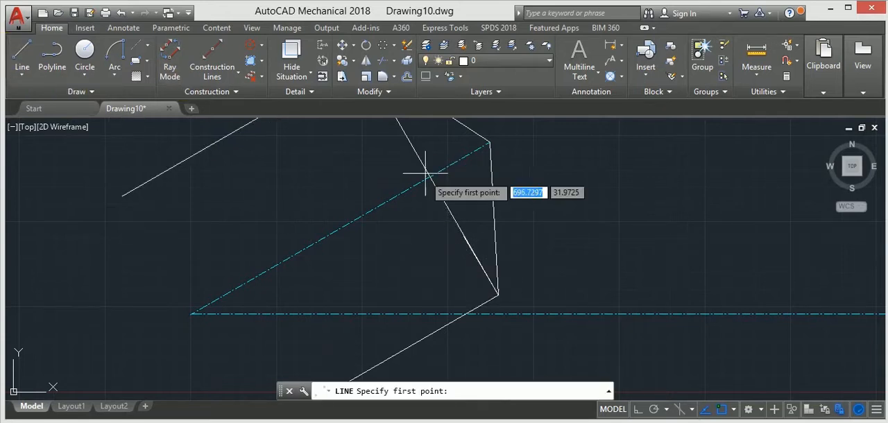
left_click(428, 178)
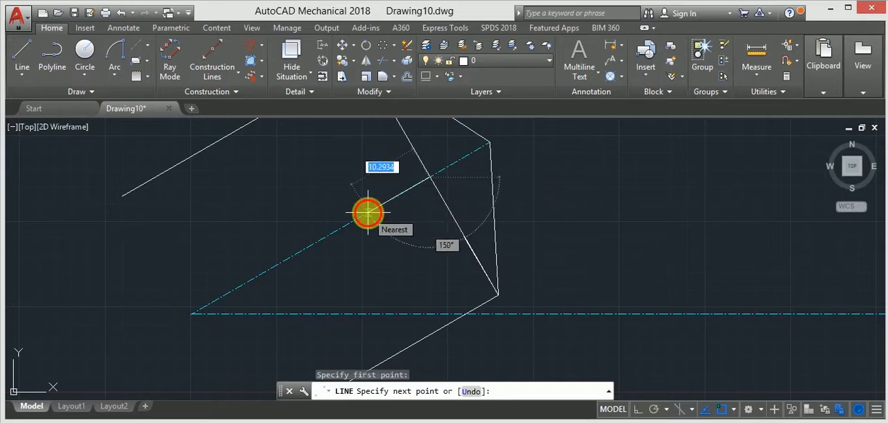
type("10")
key("Return")
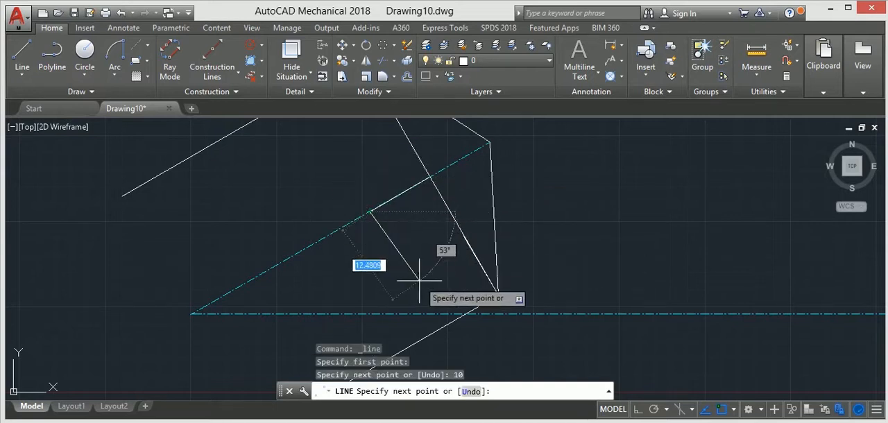
key("Escape")
scroll(353, 200, "down", 2)
scroll(353, 200, "down", 2)
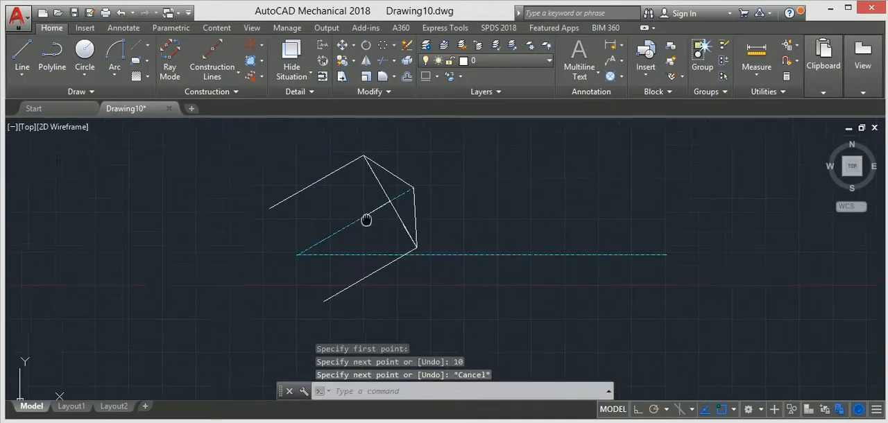
Step: Draw a circle of radius 50 centred on the outer tip of the inclined axis
left_click(91, 59)
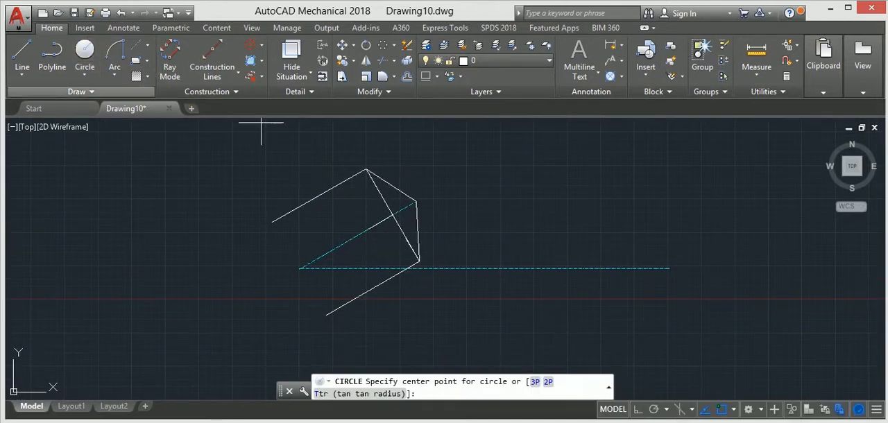
left_click(415, 202)
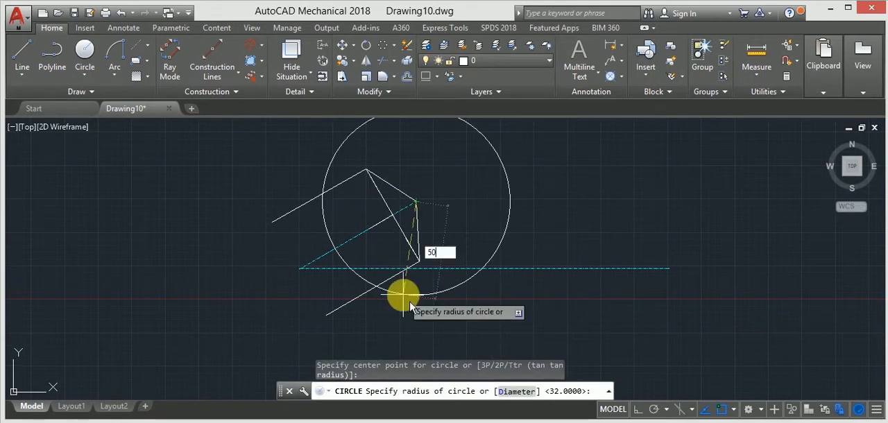
key("Return")
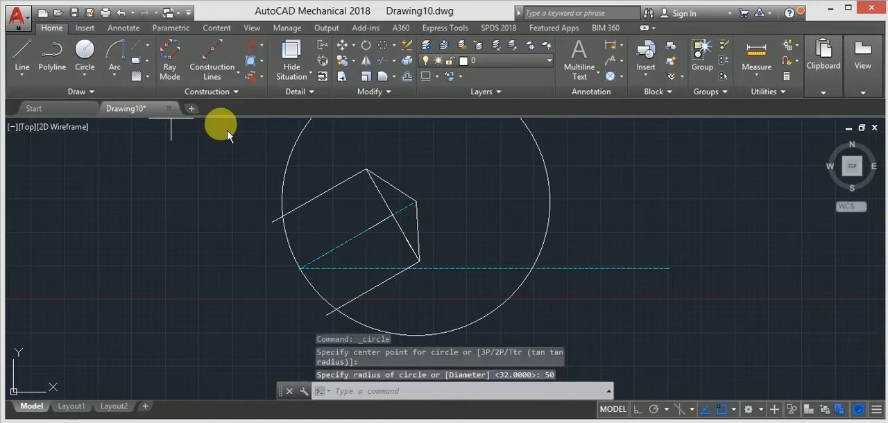
Step: Draw a circle of radius 32 centred at the midpoint of the short line at the upper corner
key("Return")
left_click(368, 181)
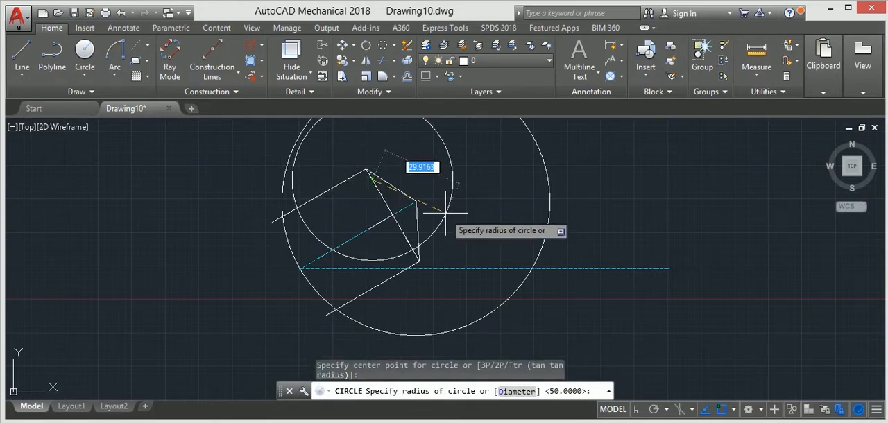
key("Return")
scroll(379, 122, "down", 2)
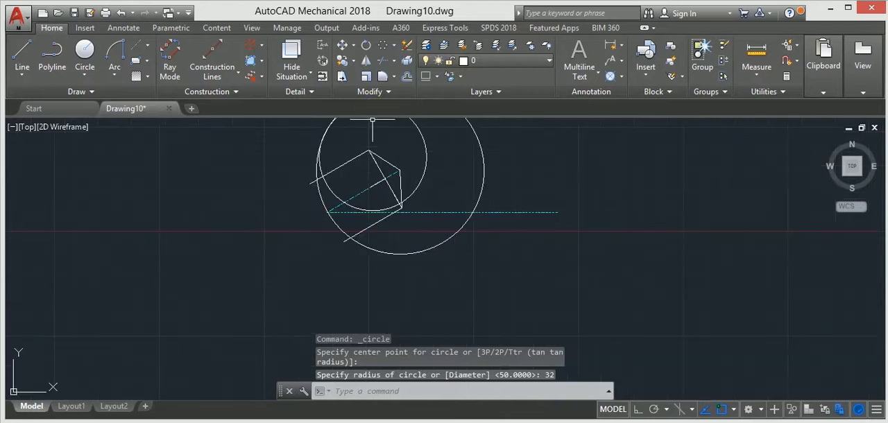
middle_click_drag(386, 164, 356, 227)
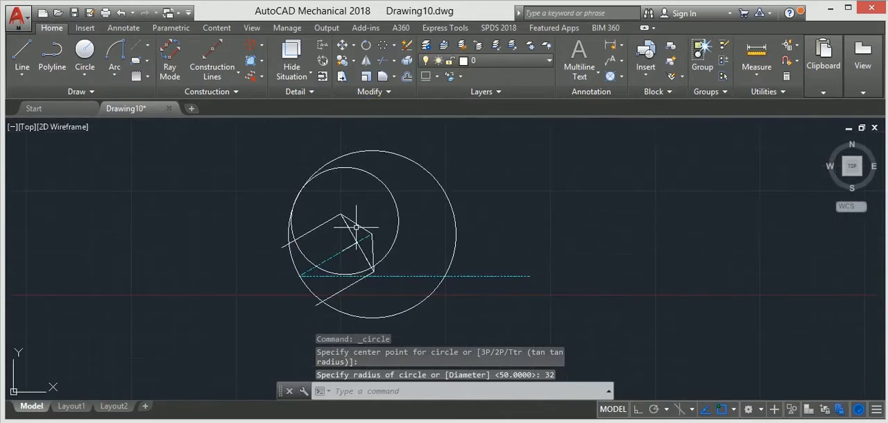
Step: Draw a circle of radius 50 centred at the midpoint of the 10-unit line on the inclined axis
left_click(95, 66)
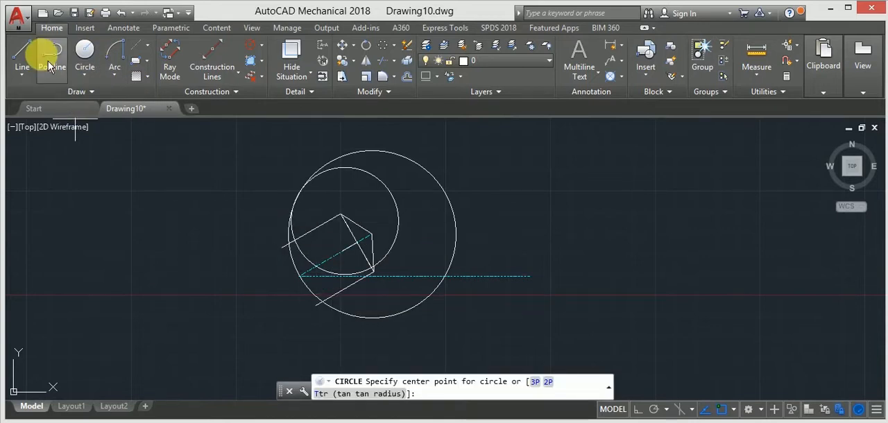
left_click(348, 248)
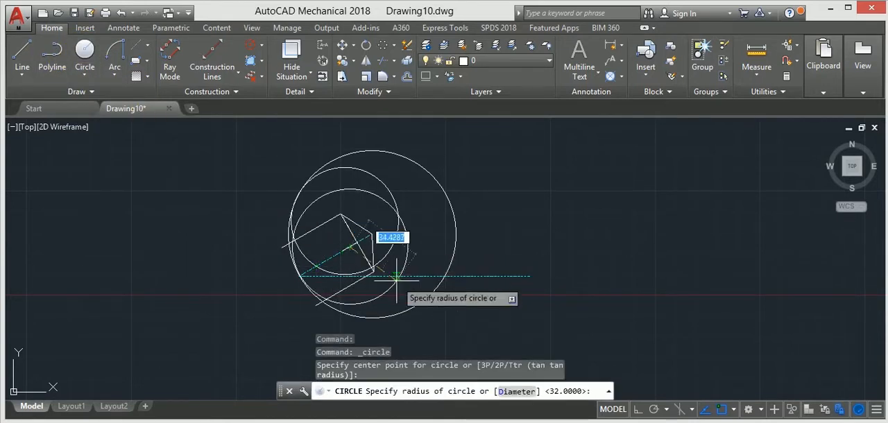
type("50")
key("Return")
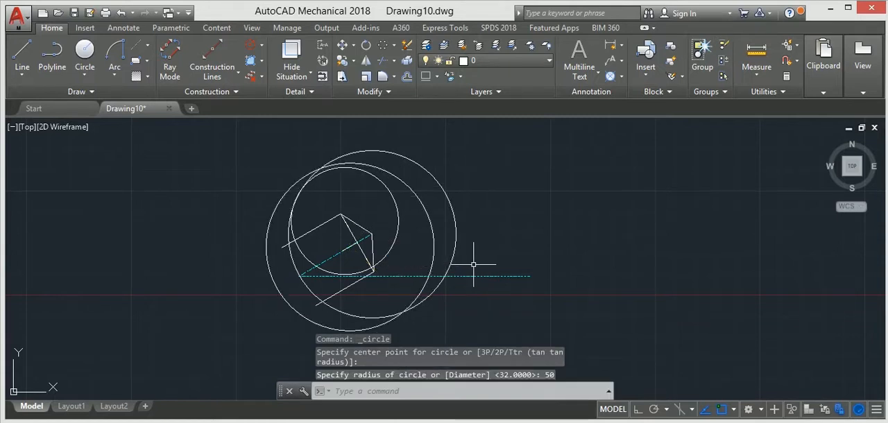
key("Escape")
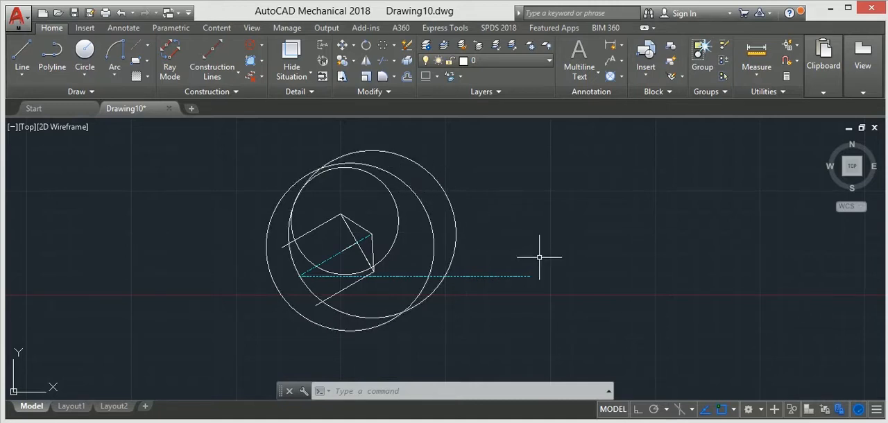
Step: Delete the radius 50 circle centred on the inclined axis's tip
left_click(421, 163)
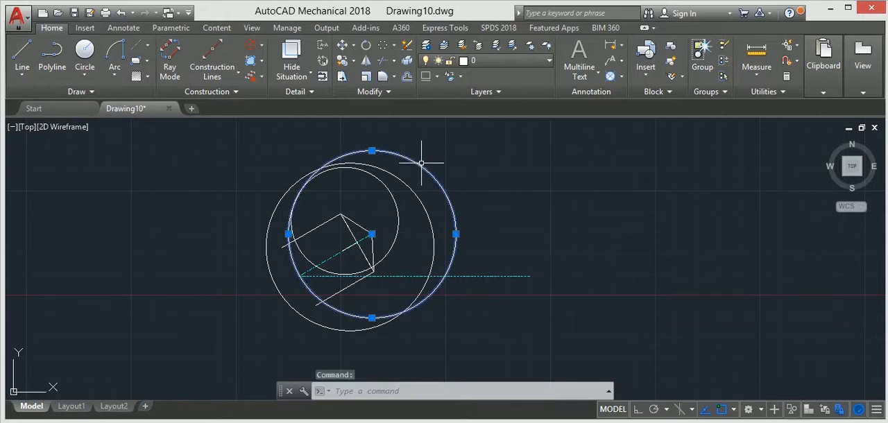
key("Delete")
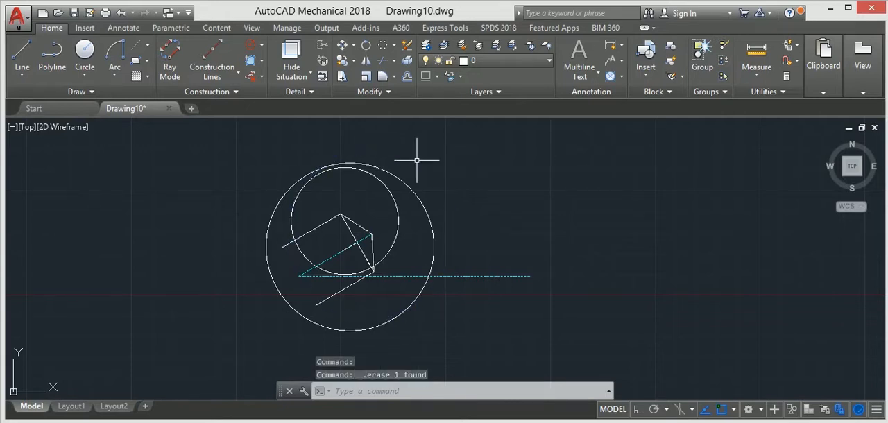
Step: Draw a circle of radius 50 centred at the inner end of the 10-unit line on the inclined axis
left_click(85, 50)
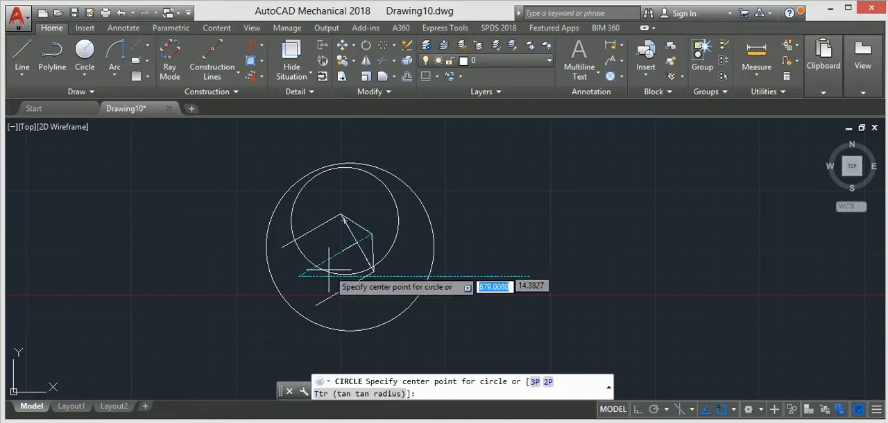
scroll(337, 254, "up", 6)
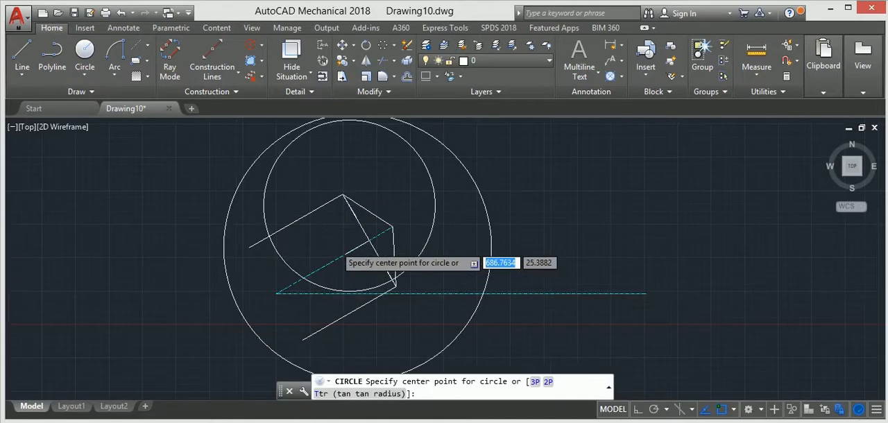
left_click(360, 265)
scroll(396, 298, "down", 5)
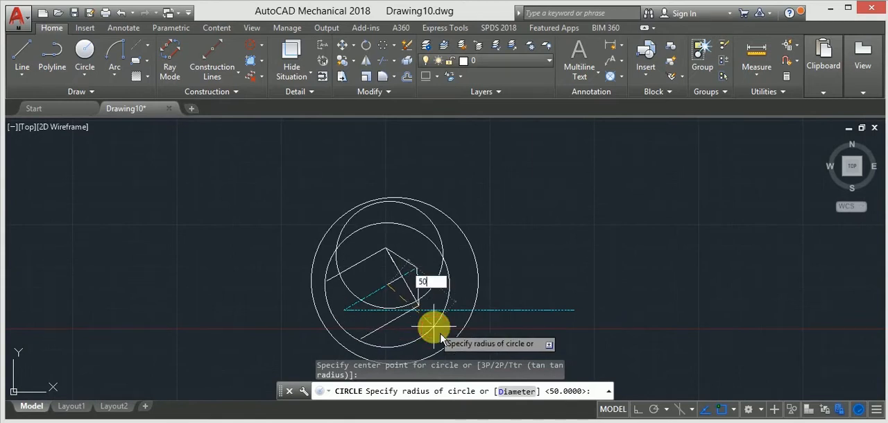
key("Return")
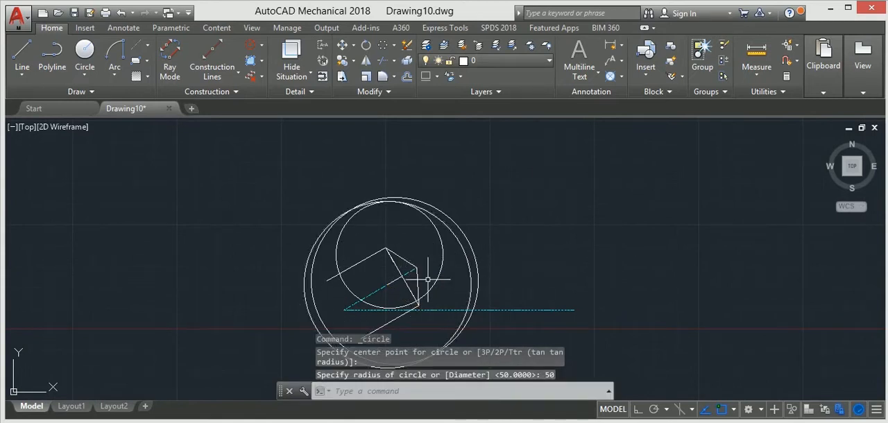
scroll(450, 277, "down", 3)
scroll(403, 286, "up", 3)
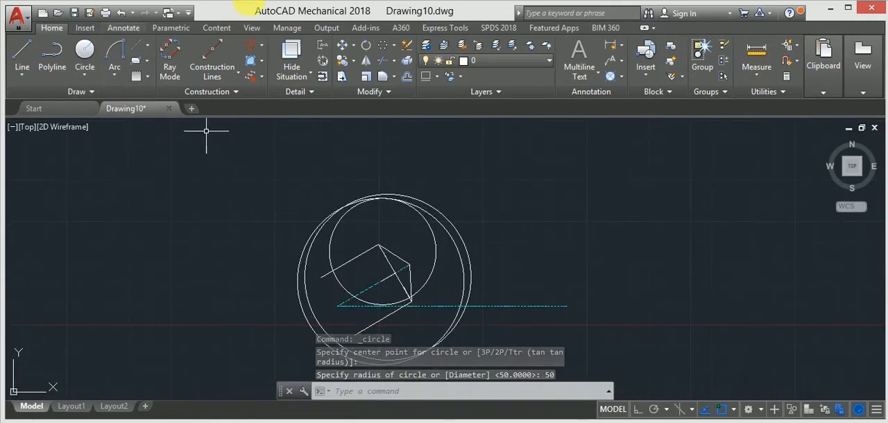
Step: Try to trim away the part of the radius 32 circle lying between the two parallel inclined lines
left_click(387, 63)
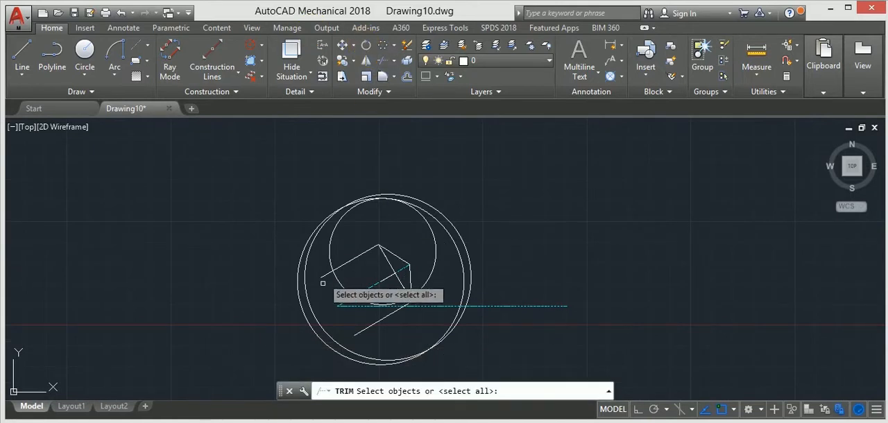
left_click(316, 317)
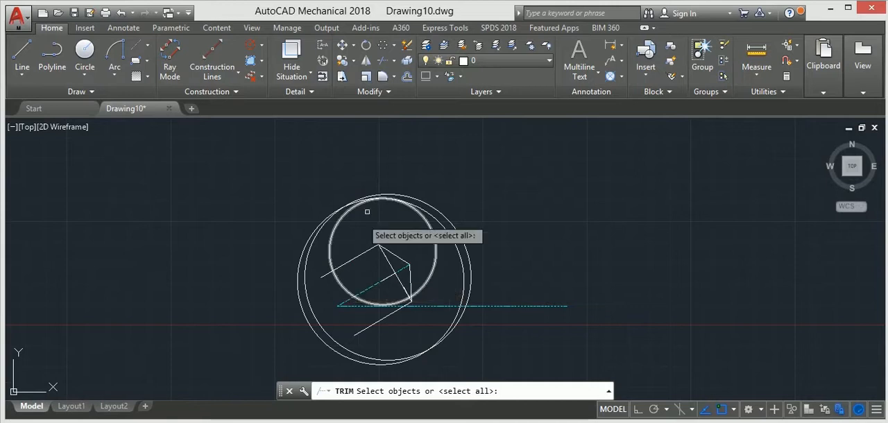
key("Return")
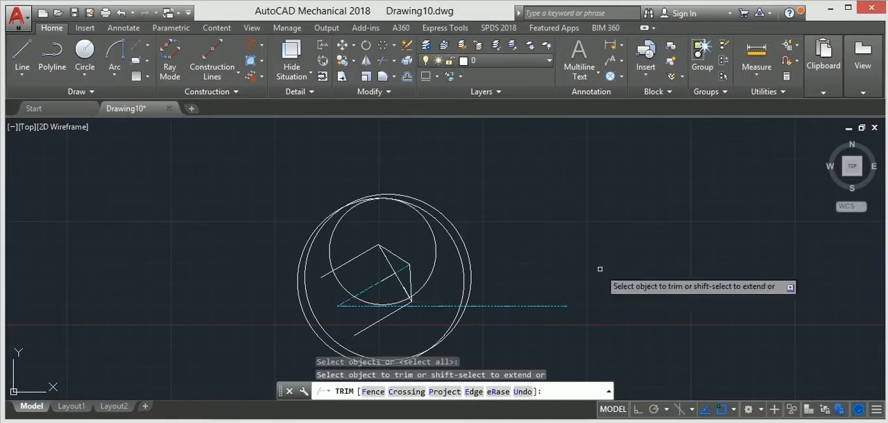
left_click(341, 282)
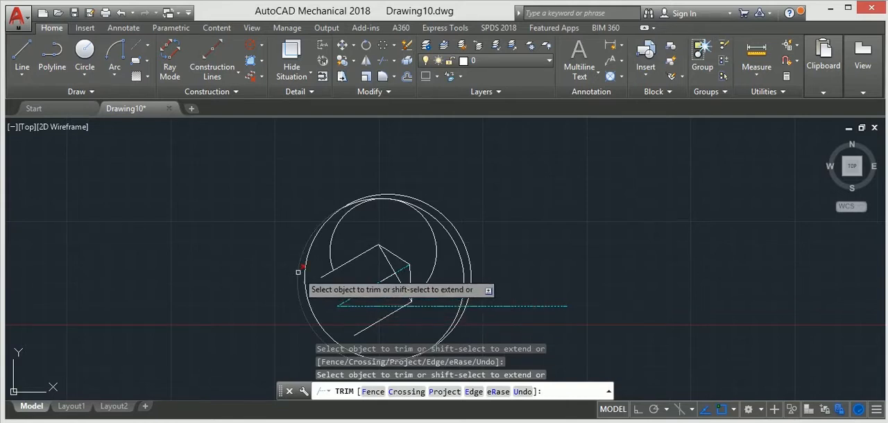
key("Escape")
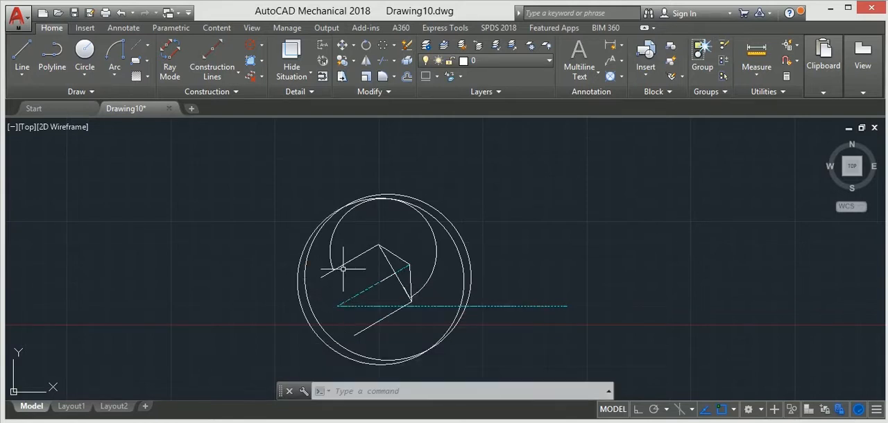
Step: Try to trim the left part of the outer radius 50 circle where it extends beyond the other one
left_click(386, 70)
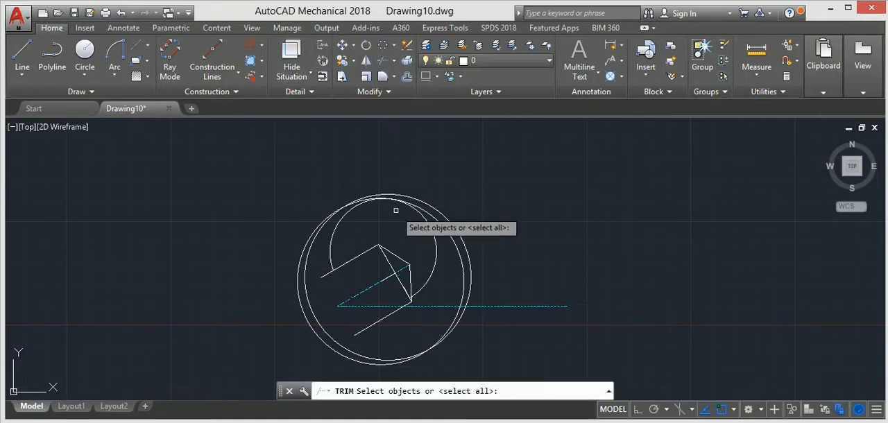
key("Return")
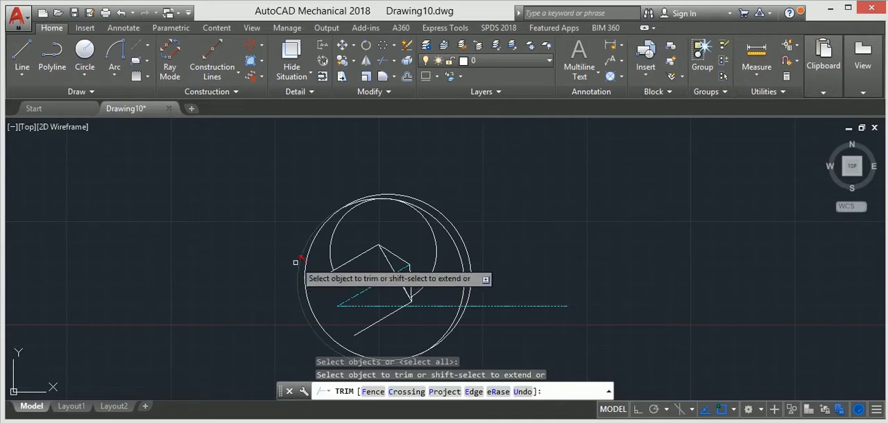
left_click(312, 236)
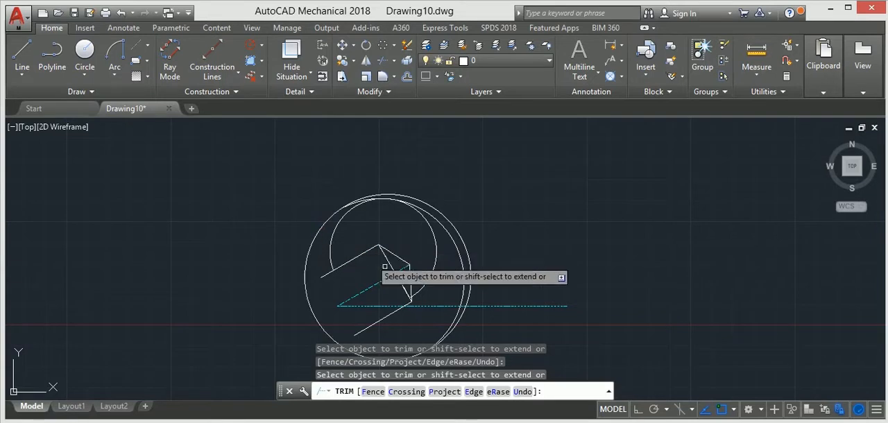
middle_click_drag(442, 275, 417, 251)
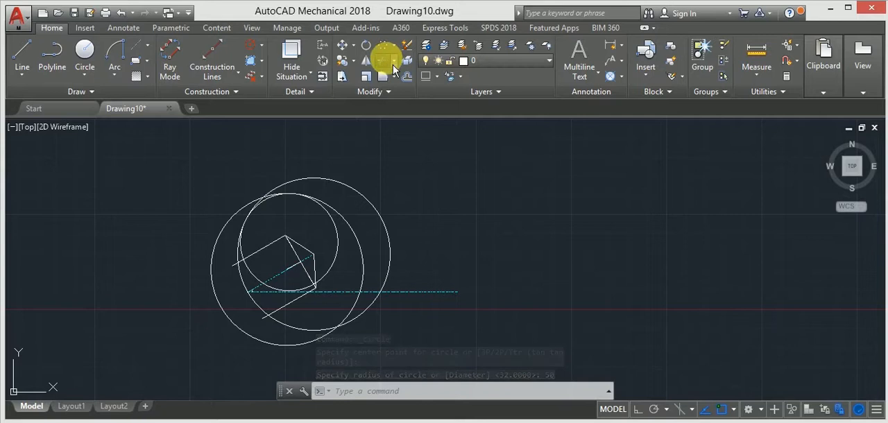
Step: Trim the radius 32 circle where it meets the upper parallel line and between that line and the inclined axis
left_click(389, 62)
scroll(264, 250, "up", 4)
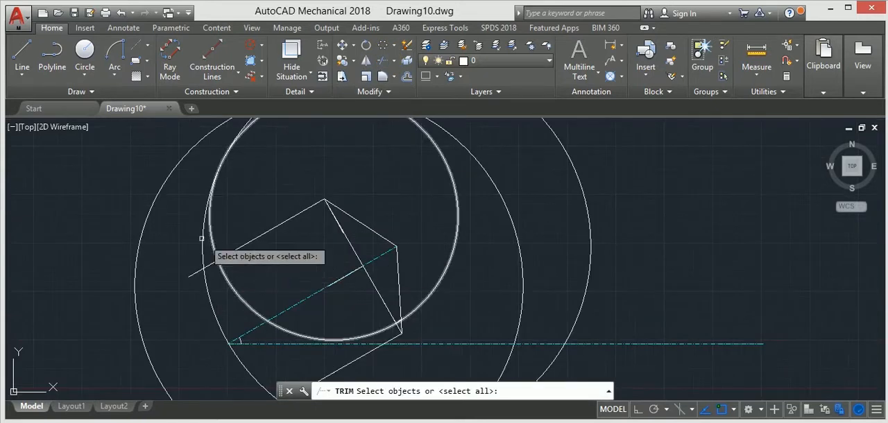
key("Return")
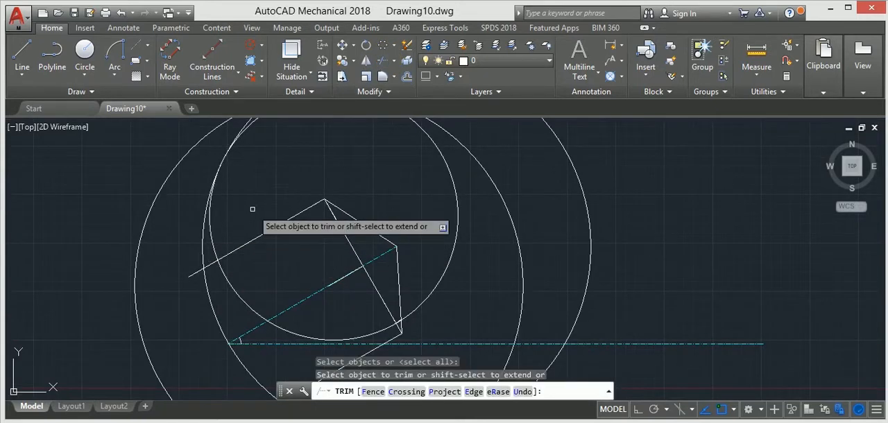
left_click(211, 236)
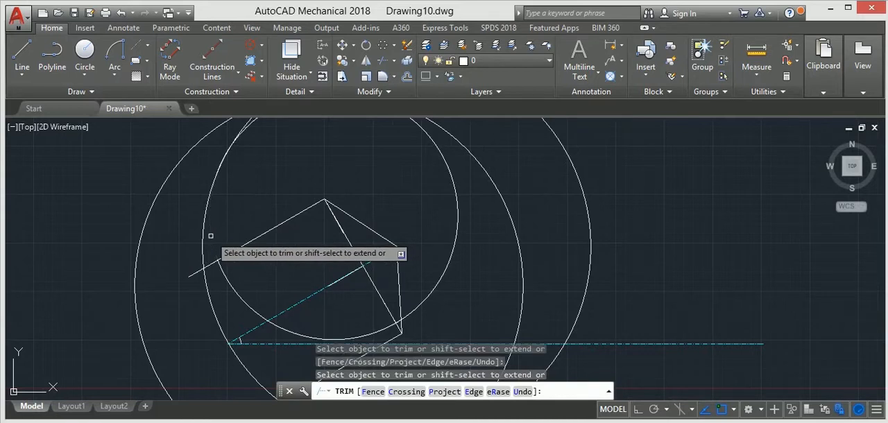
left_click(236, 298)
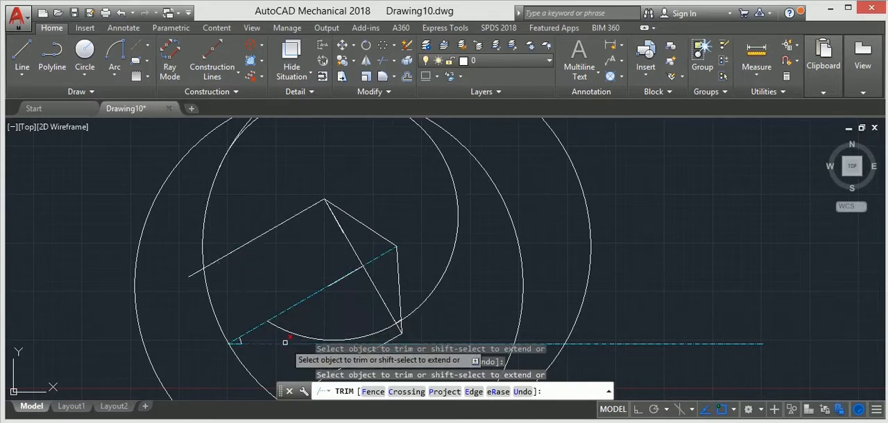
Step: Trim the lower and right parts of the radius 32 circle and the radius 50 circle's portion outside the tip-centred circle
scroll(279, 313, "down", 2)
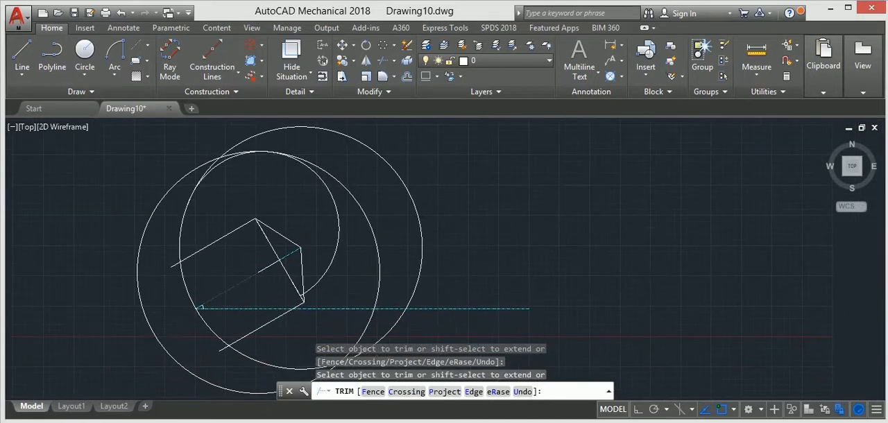
scroll(274, 298, "up", 4)
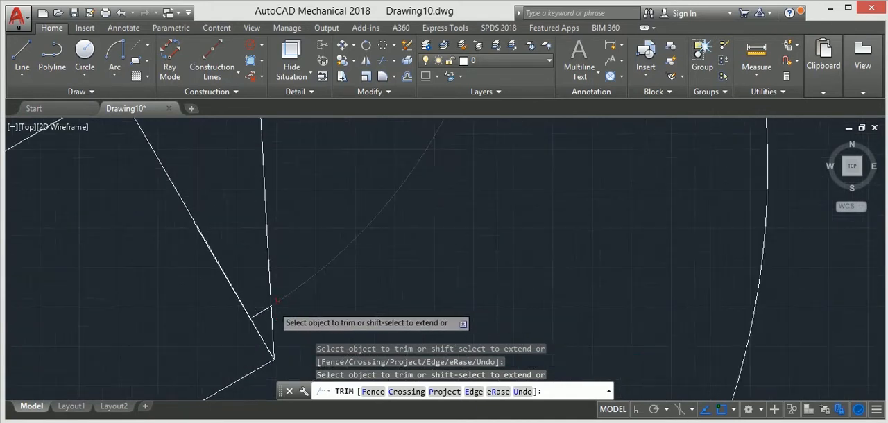
scroll(276, 300, "up", 2)
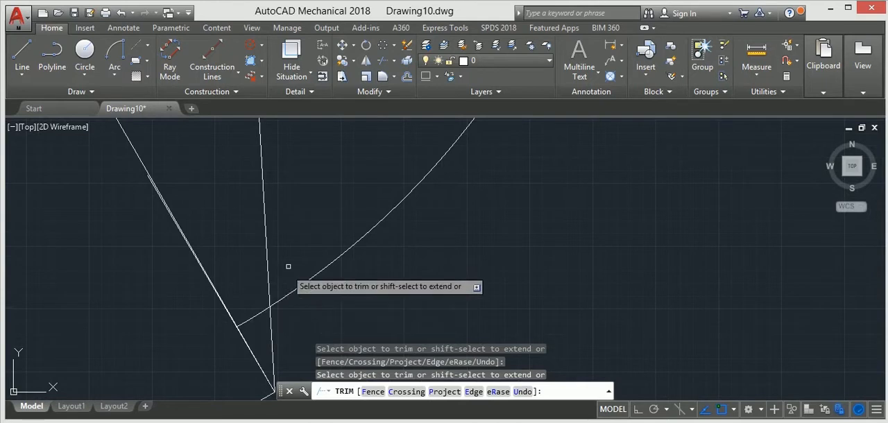
scroll(323, 268, "down", 4)
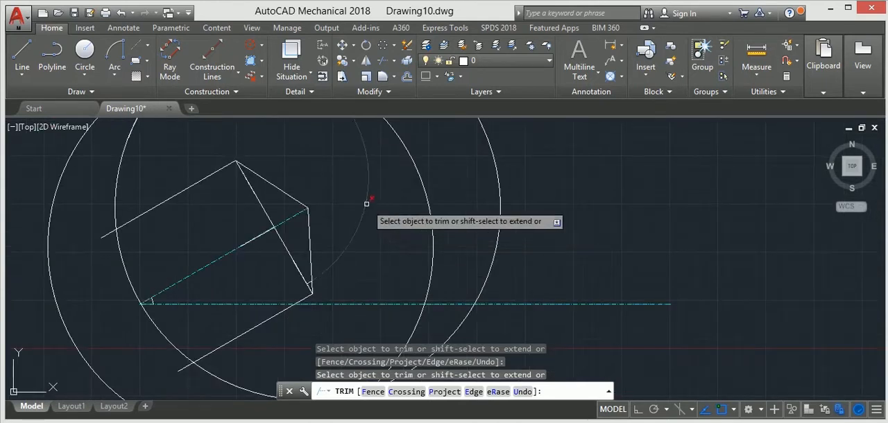
scroll(367, 202, "down", 4)
left_click(391, 206)
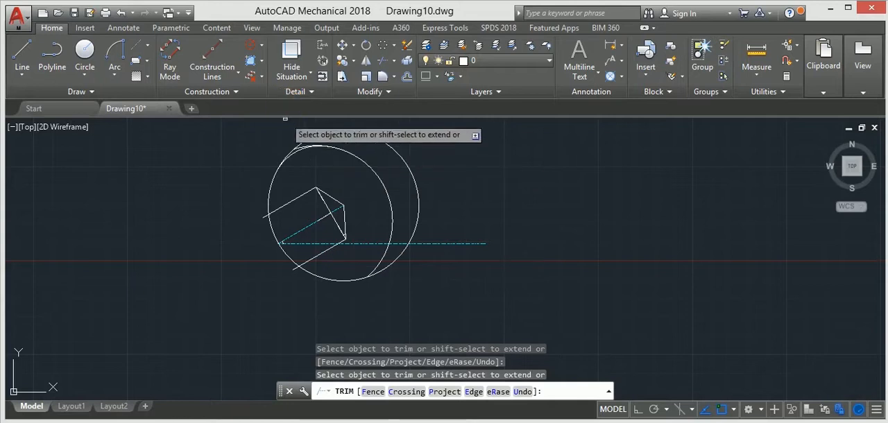
Step: Trim the tip-centred radius 50 circle across the opening between the parallel lines and along its arc beyond the other circle
scroll(288, 121, "up", 5)
scroll(324, 195, "up", 2)
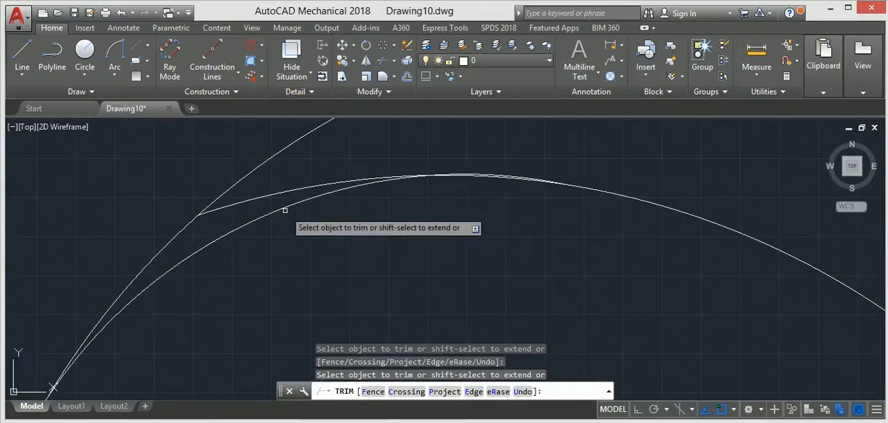
scroll(278, 211, "down", 3)
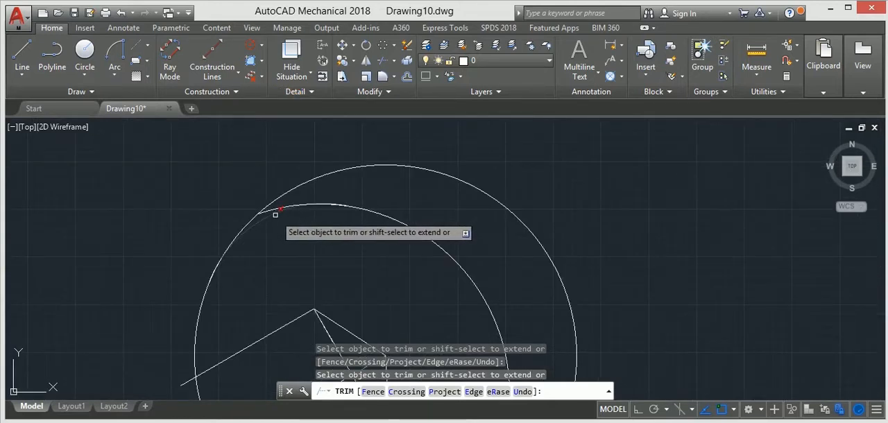
scroll(274, 222, "down", 3)
scroll(265, 220, "up", 4)
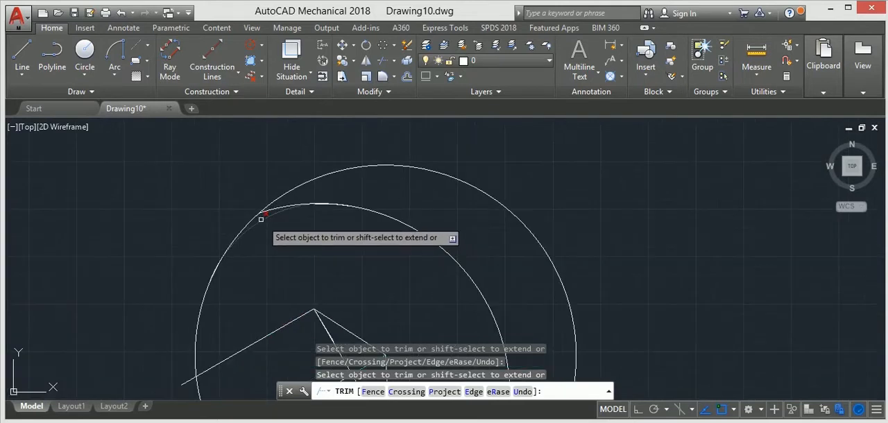
scroll(262, 217, "down", 4)
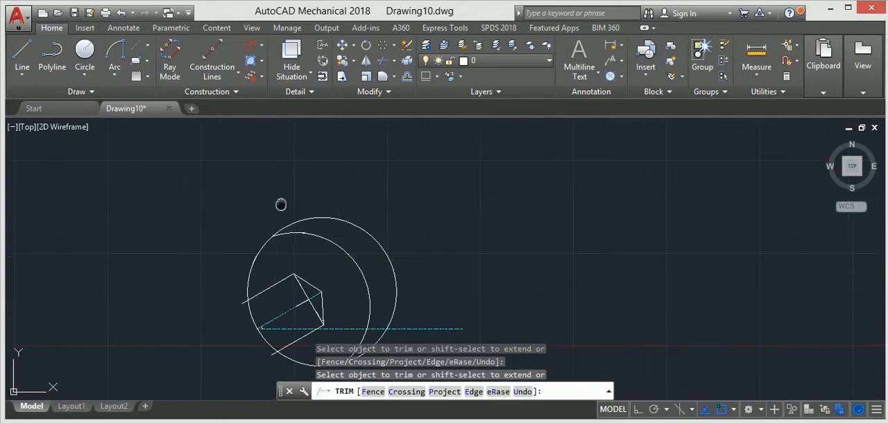
left_click(252, 266)
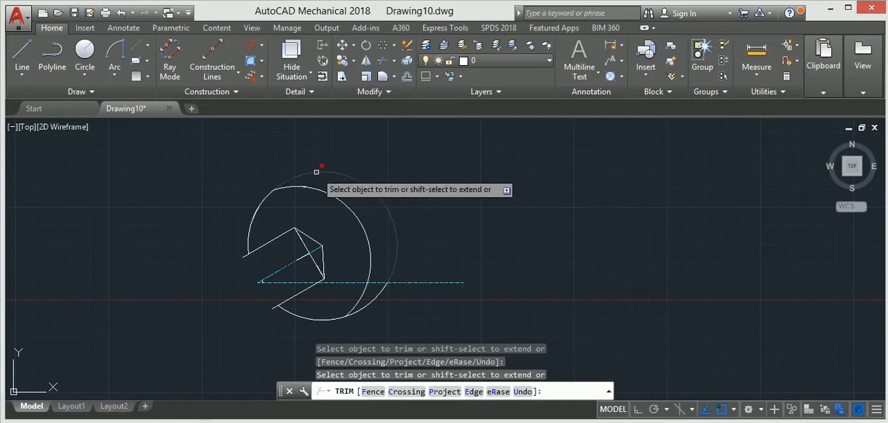
left_click(317, 171)
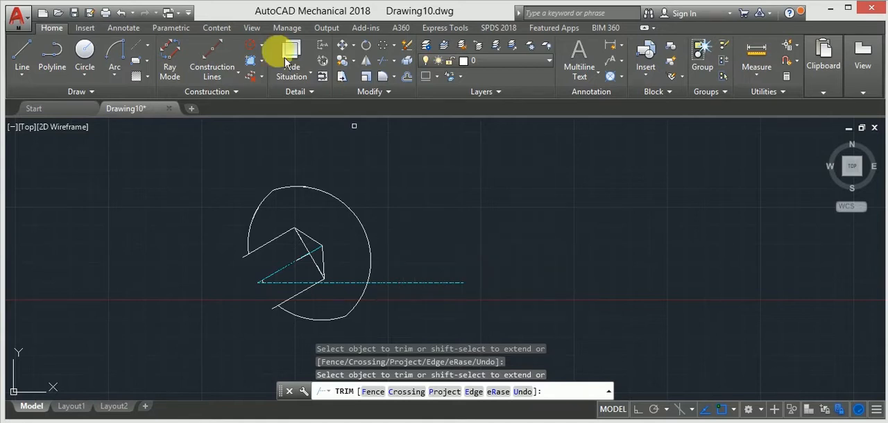
Step: Draw a circle of radius 50 centred at the inner end of the 10-unit line on the inclined axis
key("Escape")
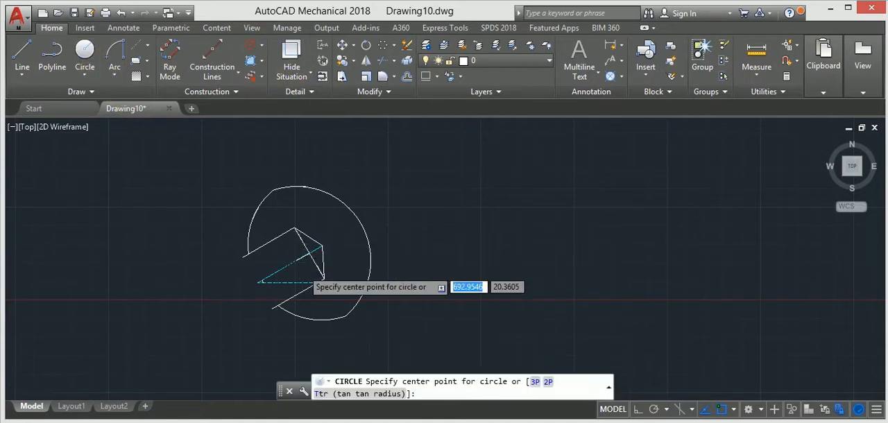
scroll(292, 254, "up", 6)
left_click(273, 240)
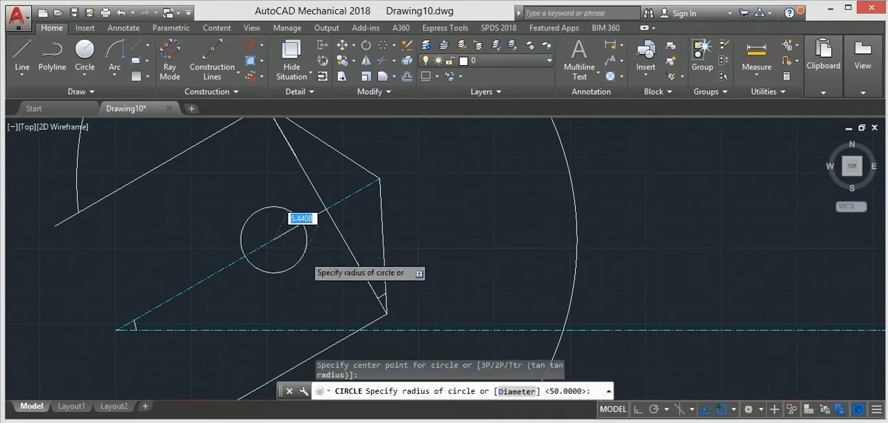
scroll(326, 264, "down", 6)
type("50")
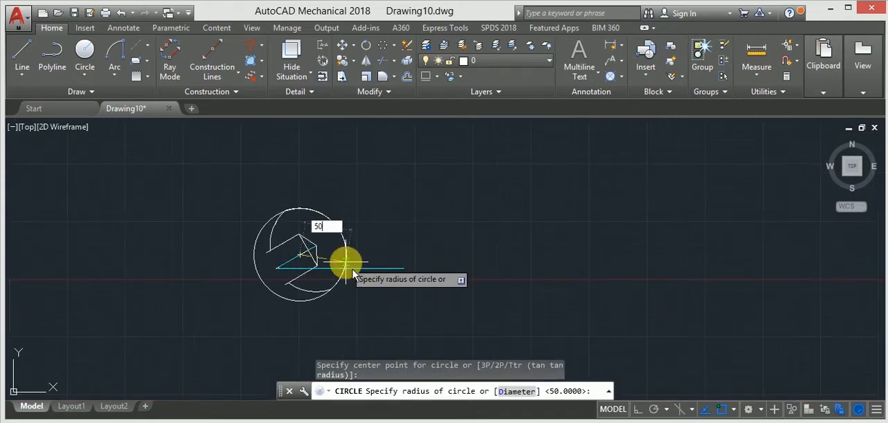
key("Return")
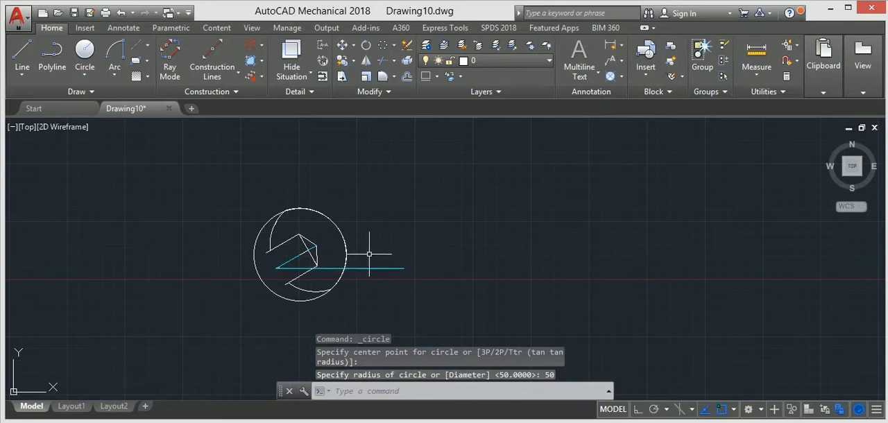
Step: Delete the full radius 50 circle centred on the inner end of the 10-unit line
scroll(262, 229, "up", 4)
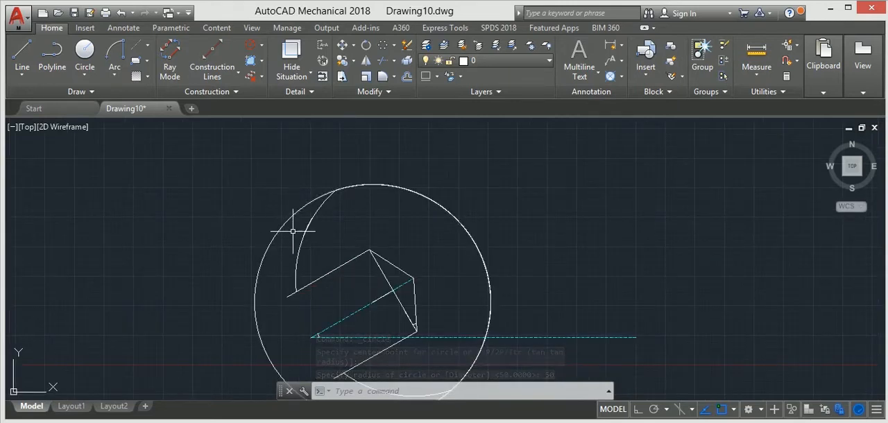
left_click(310, 201)
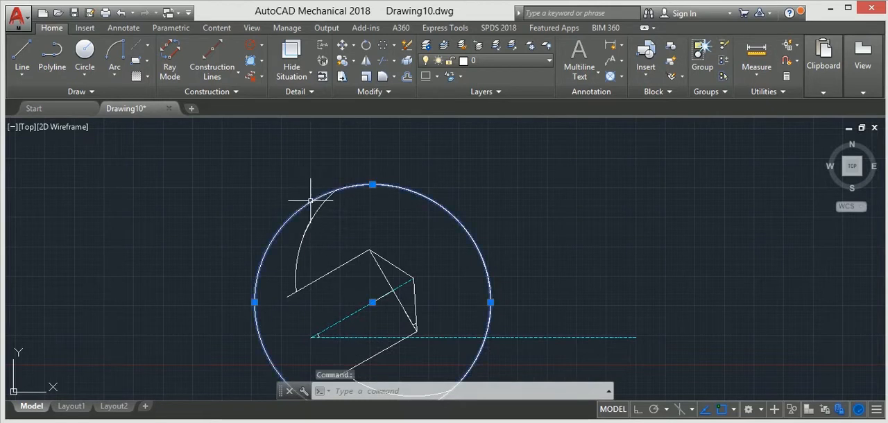
key("Delete")
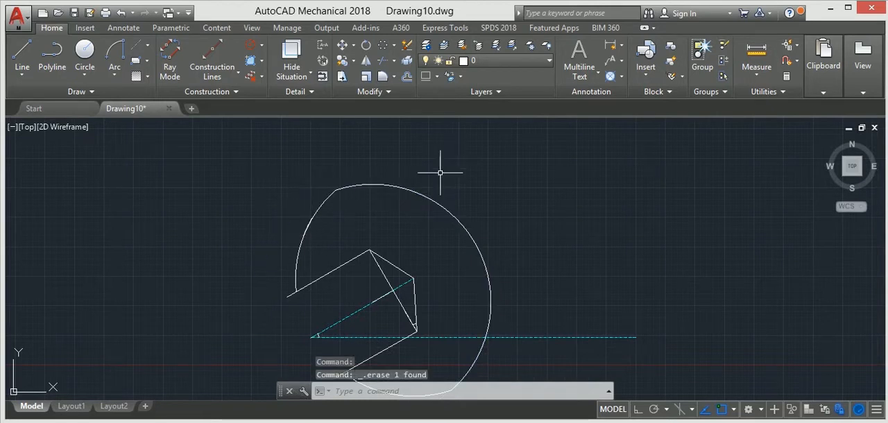
Step: Delete the large radius 50 arc on the profile's outer side and the short leftover arc fragment above the upper corner
left_click(419, 193)
key("Delete")
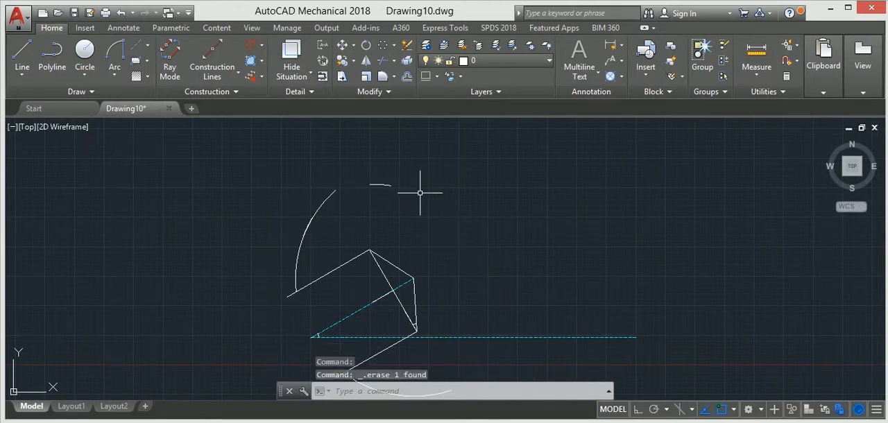
left_click(374, 184)
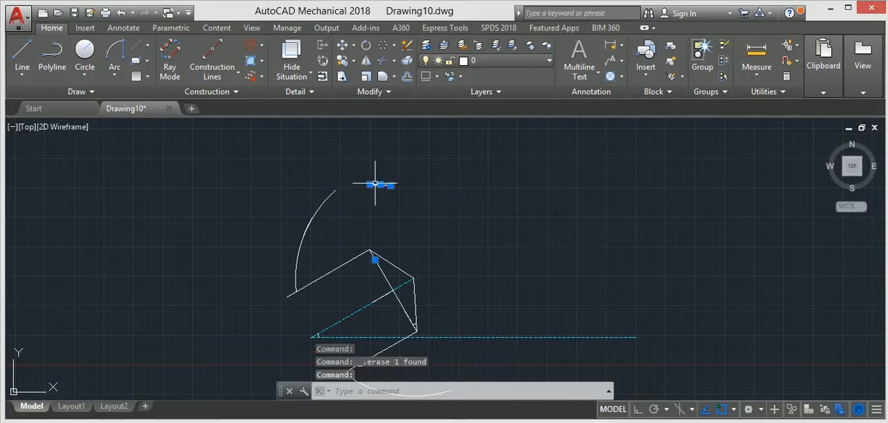
key("Delete")
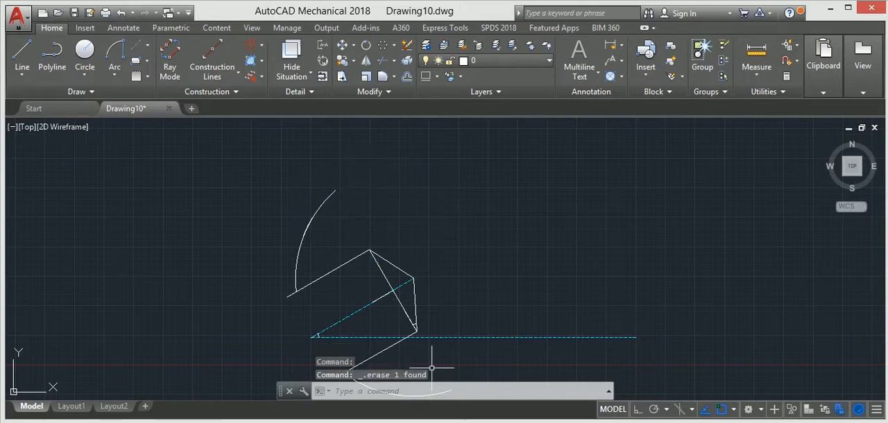
scroll(398, 260, "down", 2)
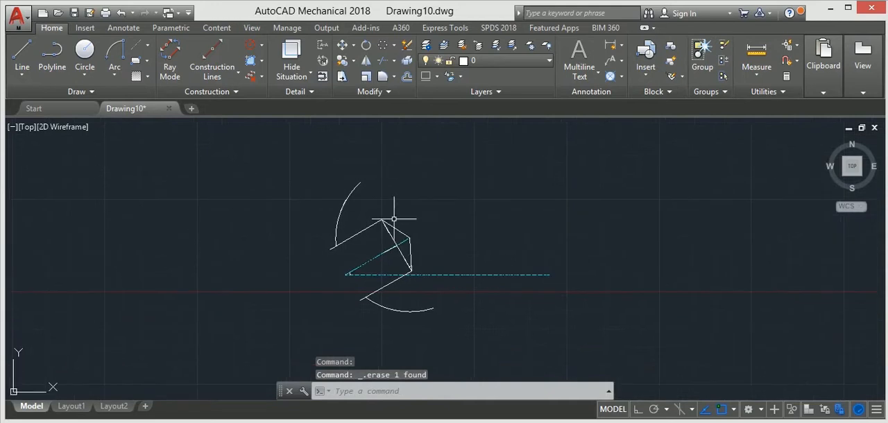
Step: Draw a circle of radius 32 centred on the slanted diagonal just below the profile's upper corner
left_click(85, 56)
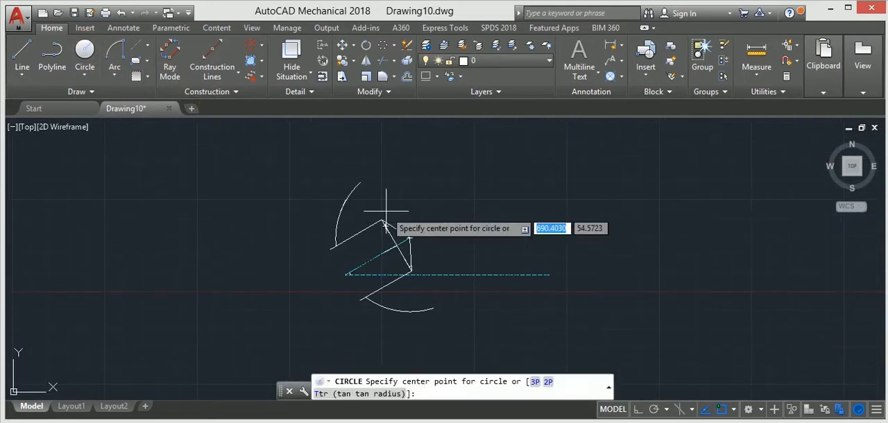
scroll(392, 226, "up", 3)
left_click(381, 248)
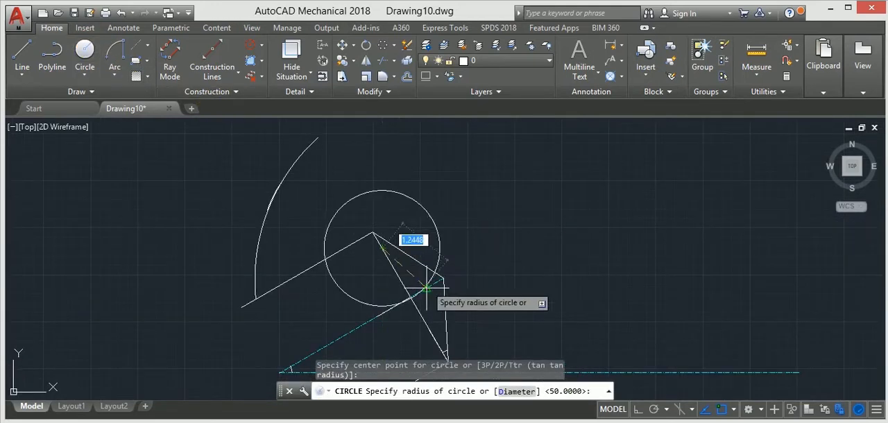
key("Return")
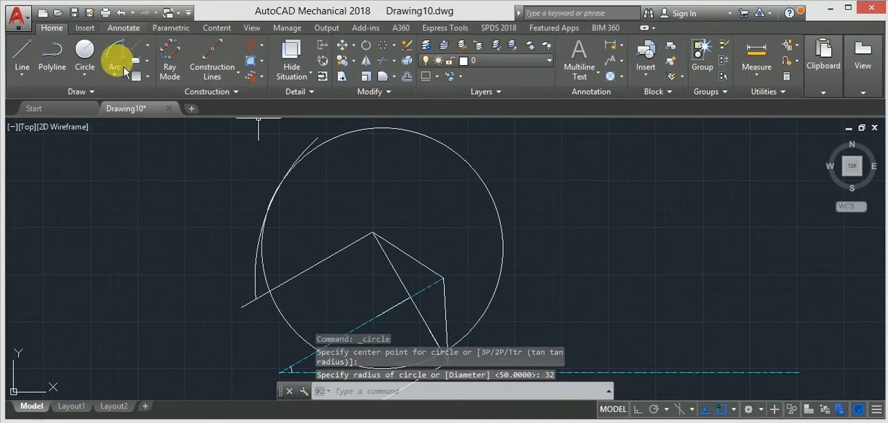
Step: Trim the end of the upper arc that extends outside the radius 32 circle
left_click(386, 64)
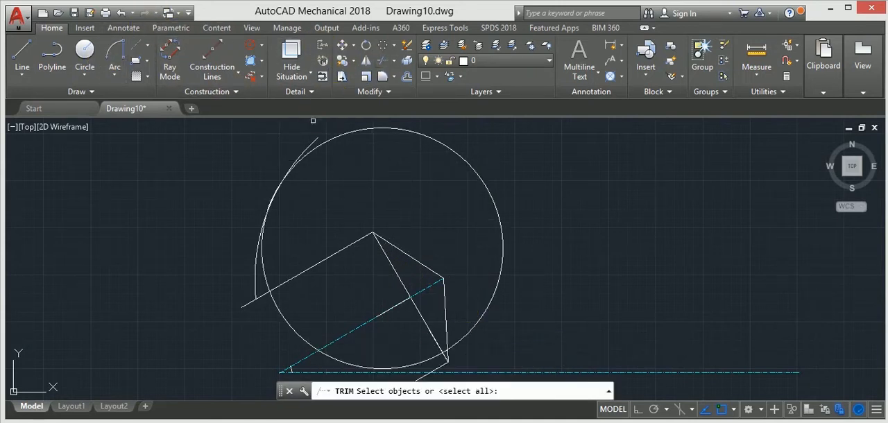
key("Return")
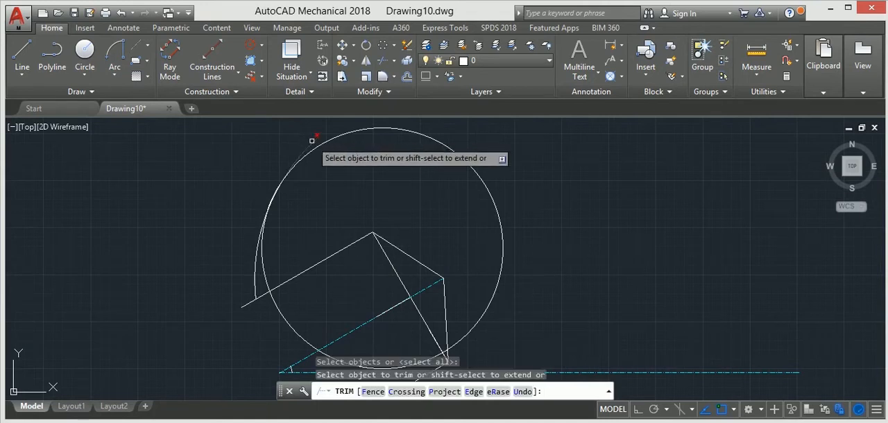
left_click(312, 141)
scroll(319, 226, "down", 2)
middle_click_drag(326, 245, 318, 177)
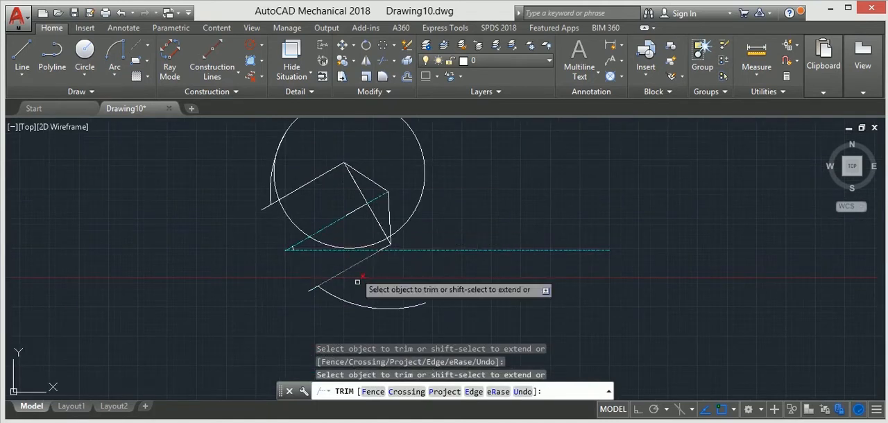
Step: Trim the radius 32 circle across the opening, from the upper parallel line to the slanted side near the lower corner
scroll(373, 250, "up", 2)
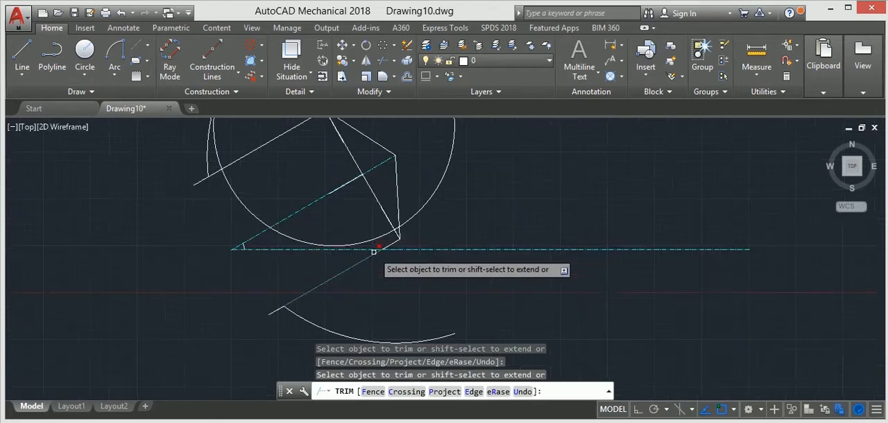
scroll(374, 250, "up", 2)
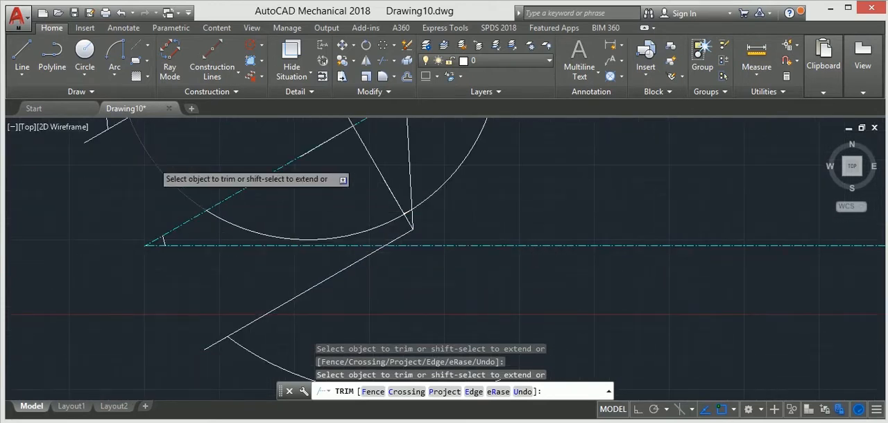
scroll(154, 166, "down", 3)
left_click(153, 164)
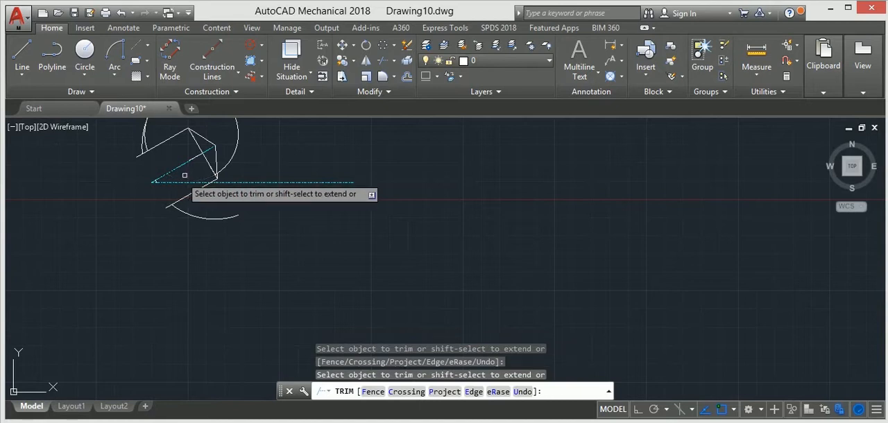
scroll(182, 176, "down", 2)
scroll(203, 173, "up", 3)
scroll(204, 172, "up", 4)
scroll(206, 171, "down", 6)
mouse_move(205, 170)
middle_mouse_down()
mouse_move(220, 207)
mouse_move(207, 249)
middle_mouse_up()
key("Escape")
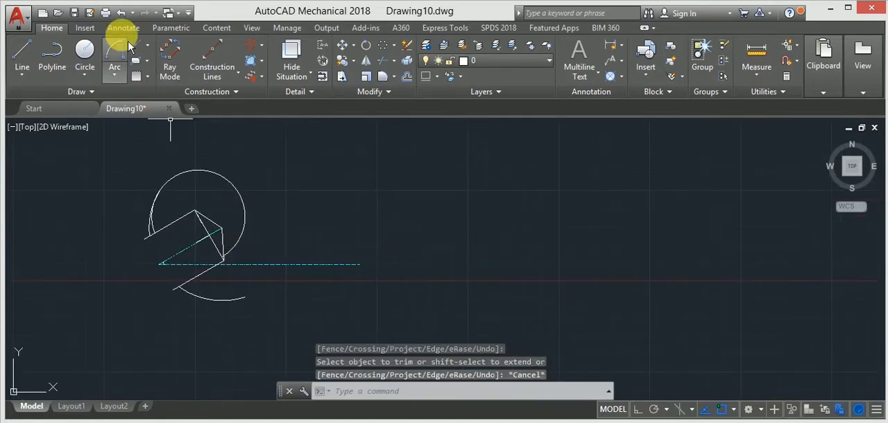
left_click(94, 69)
scroll(184, 246, "up", 4)
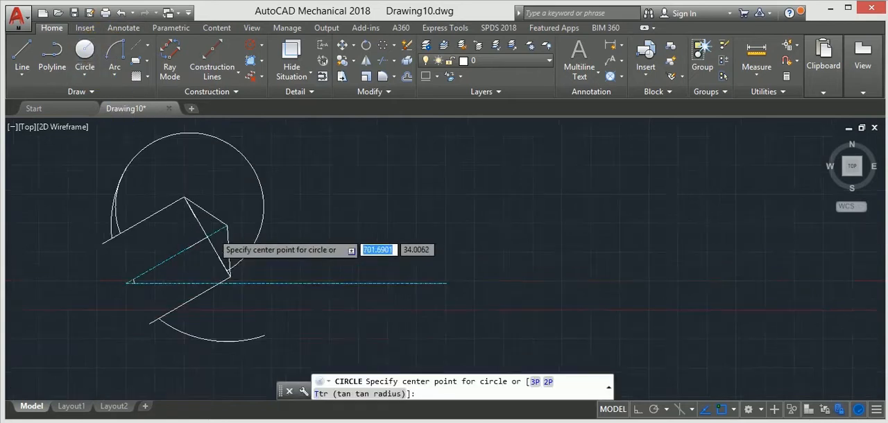
left_click(175, 254)
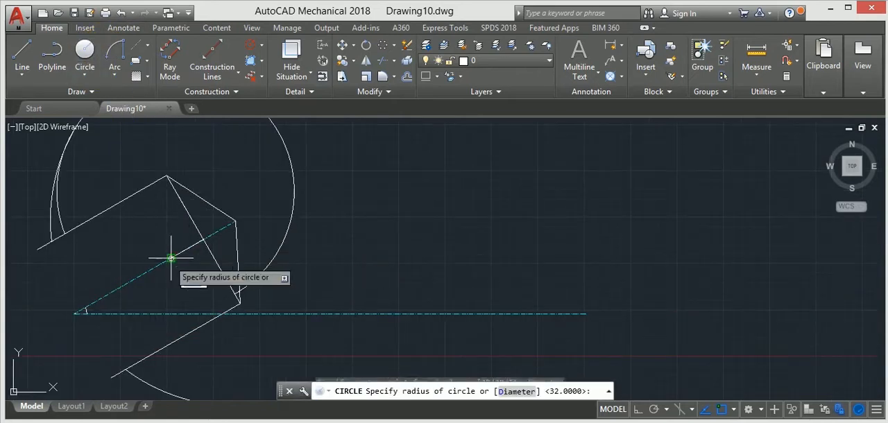
scroll(258, 284, "down", 4)
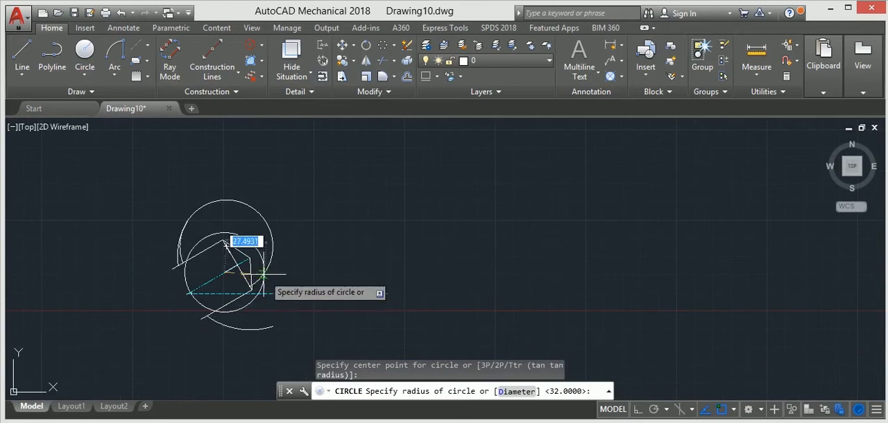
key("Escape")
Step: Trim the leftover piece of the radius 32 circle between the upper outer arc and the upper parallel line
left_click(384, 66)
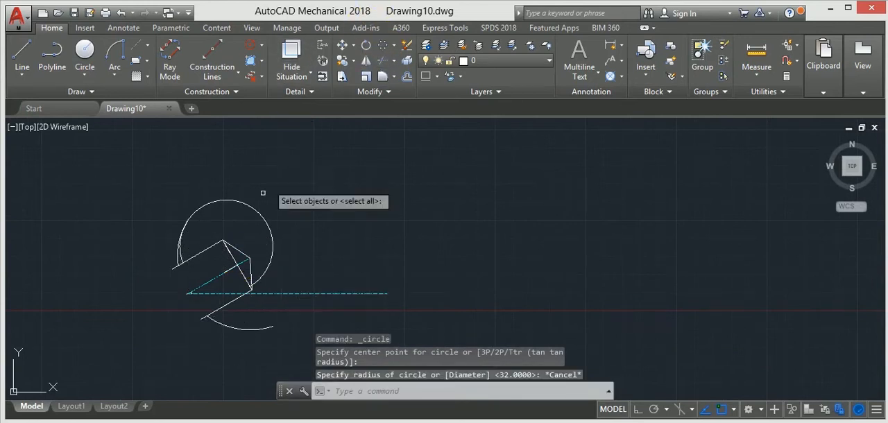
scroll(163, 284, "up", 5)
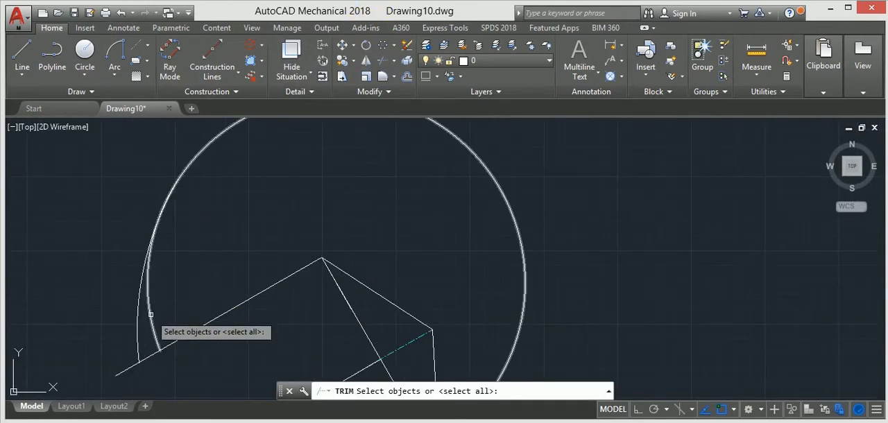
key("Return")
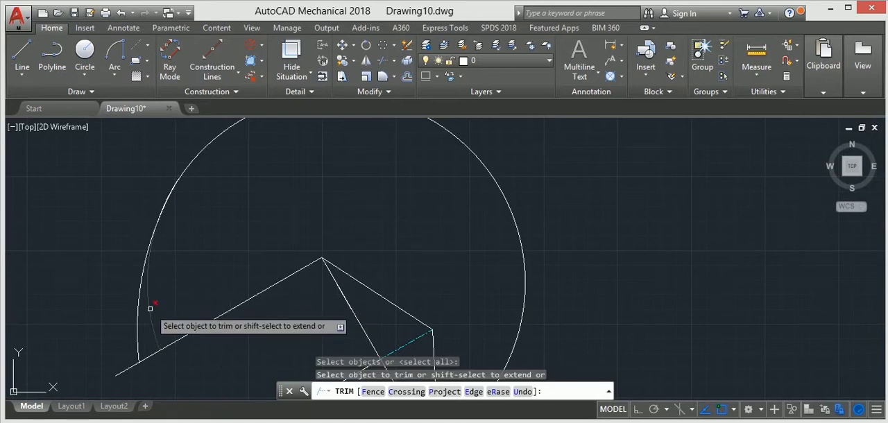
left_click(151, 308)
scroll(177, 283, "down", 5)
middle_click_drag(176, 282, 158, 227)
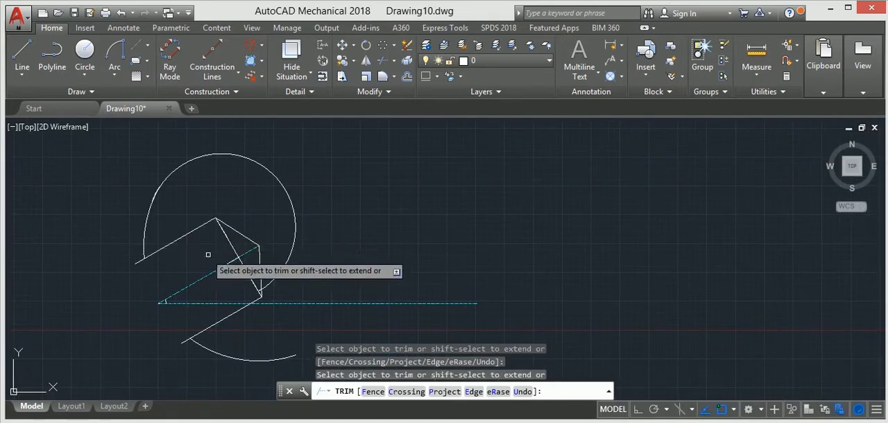
key("Escape")
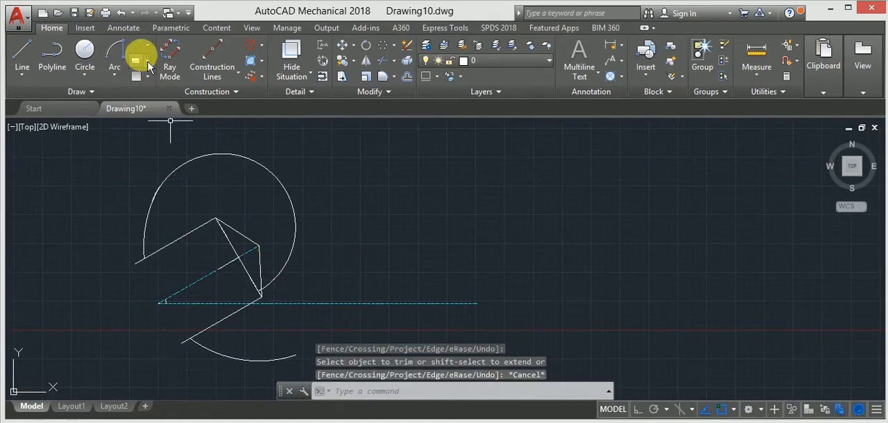
Step: Draw a circle of radius 50 centred at the inner end of the 10-unit line on the inclined axis
left_click(84, 50)
left_click(217, 269)
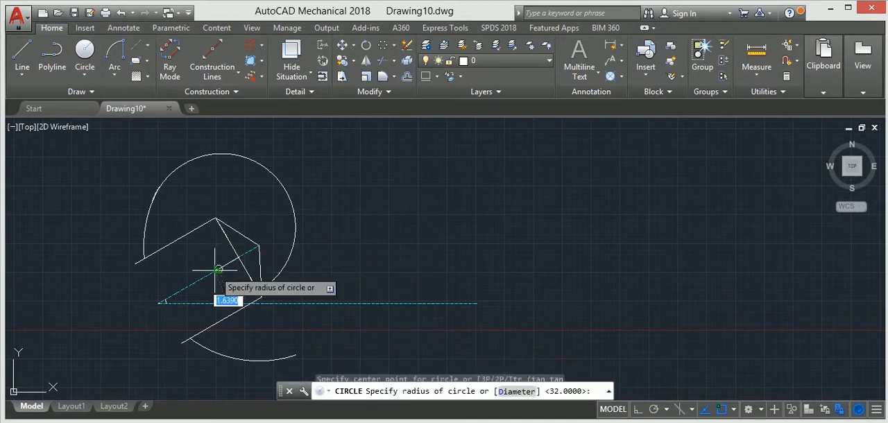
left_click(283, 272)
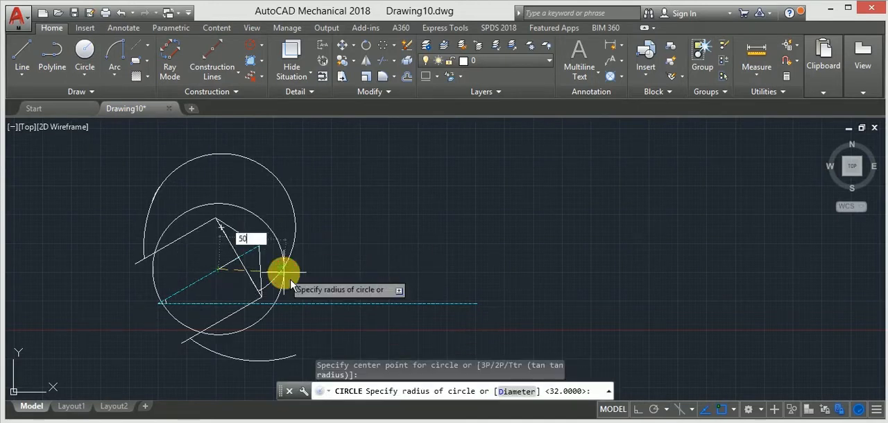
type("50")
key("Return")
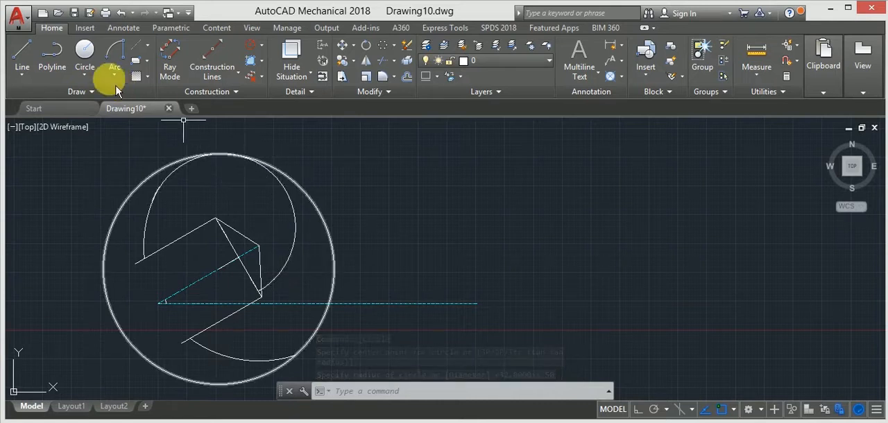
Step: Trim the radius 50 circle around the opening side and the radius 32 circle's portion inside the new outer arc
left_click(387, 61)
key("Return")
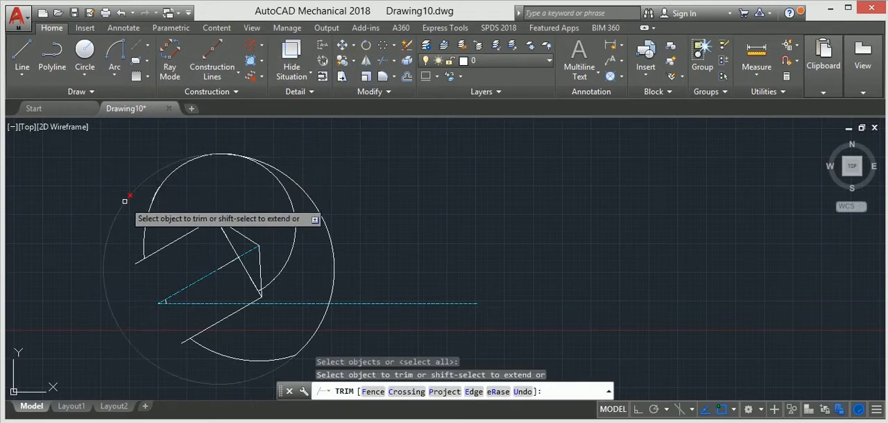
left_click(125, 201)
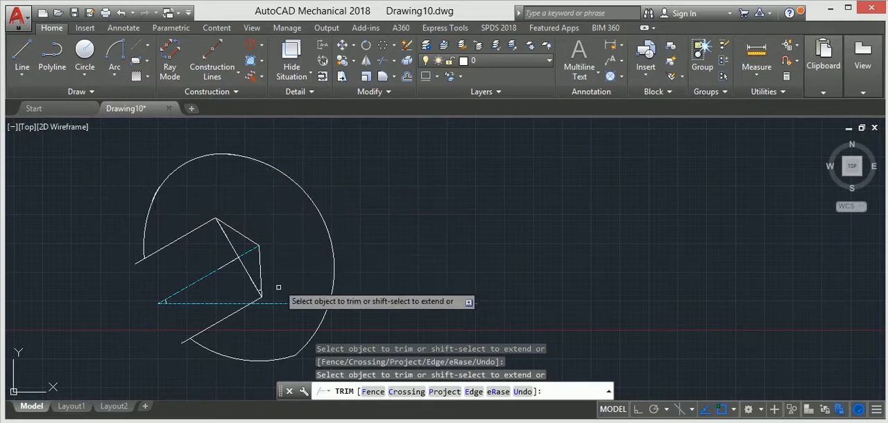
key("Escape")
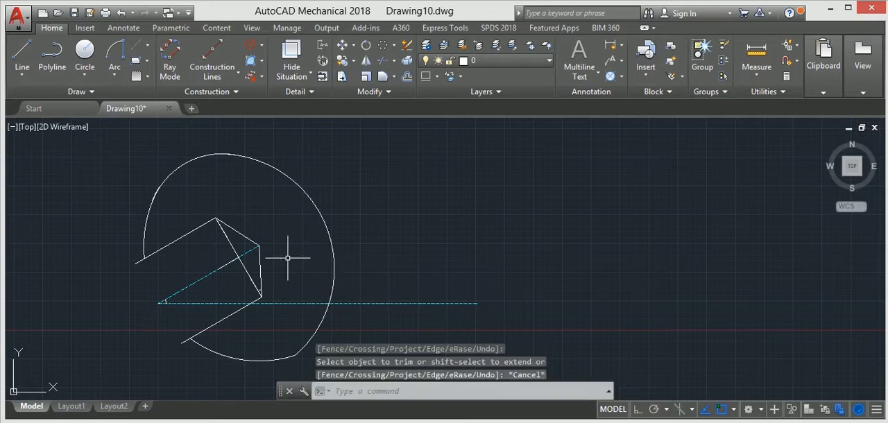
Step: Draw a circle of radius 38 centred on the slanted diagonal between the inclined axis and the lower corner
left_click(96, 67)
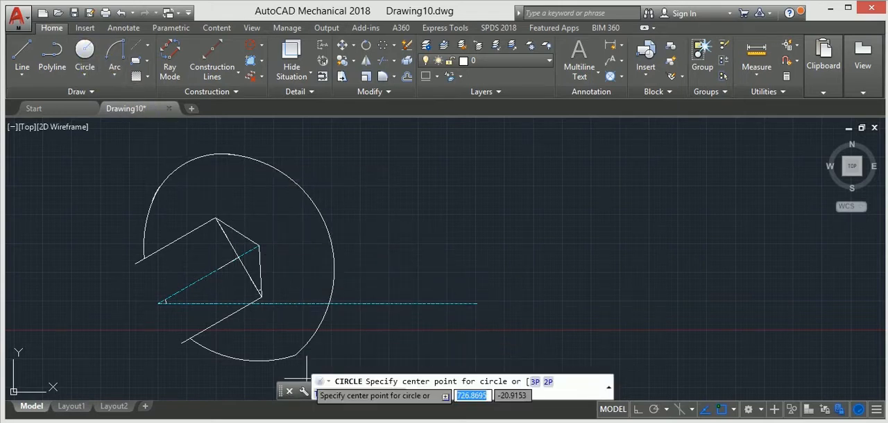
scroll(258, 281, "up", 4)
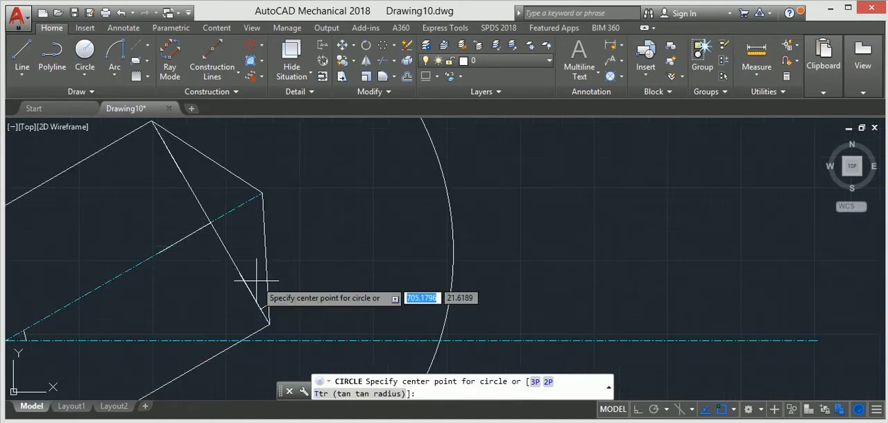
left_click(240, 274)
scroll(312, 266, "down", 4)
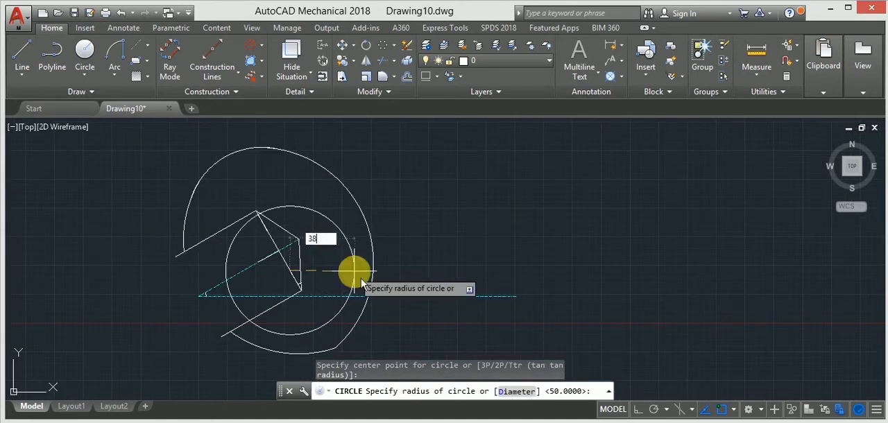
key("Return")
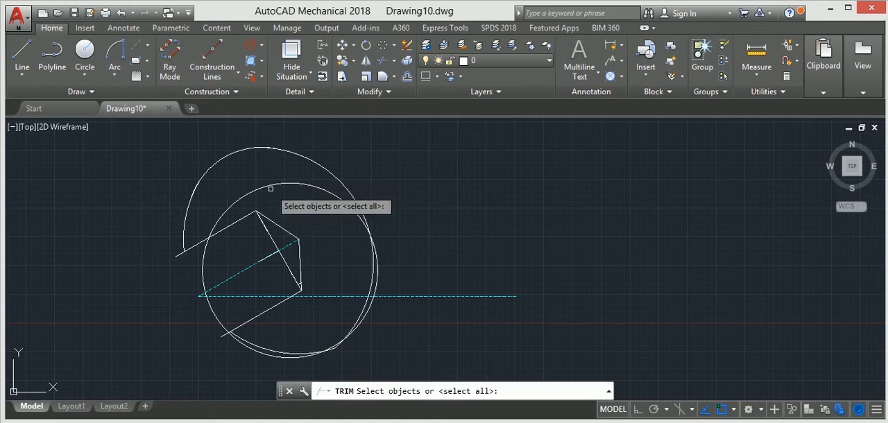
Step: Trim the radius 38 circle inside the profile, across the opening, and along its bulge beyond the lower arc
key("Return")
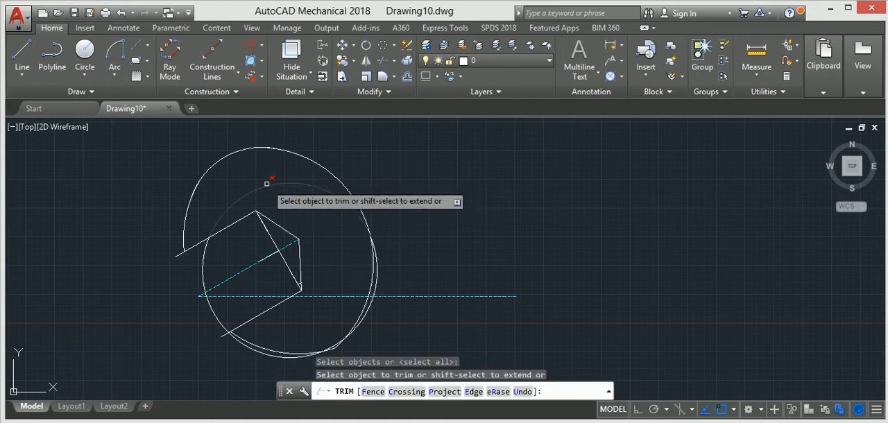
left_click(266, 184)
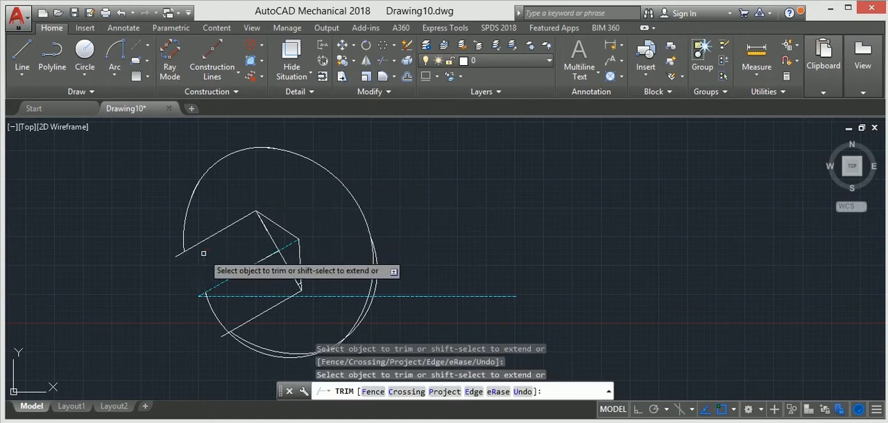
left_click(210, 310)
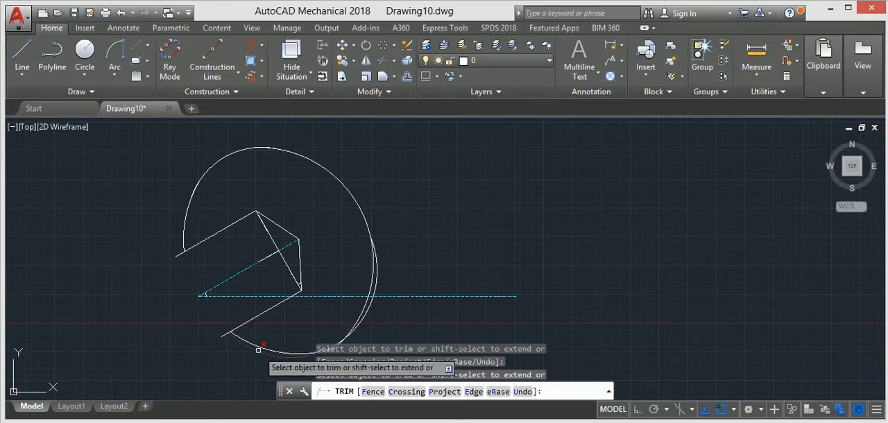
scroll(395, 311, "up", 2)
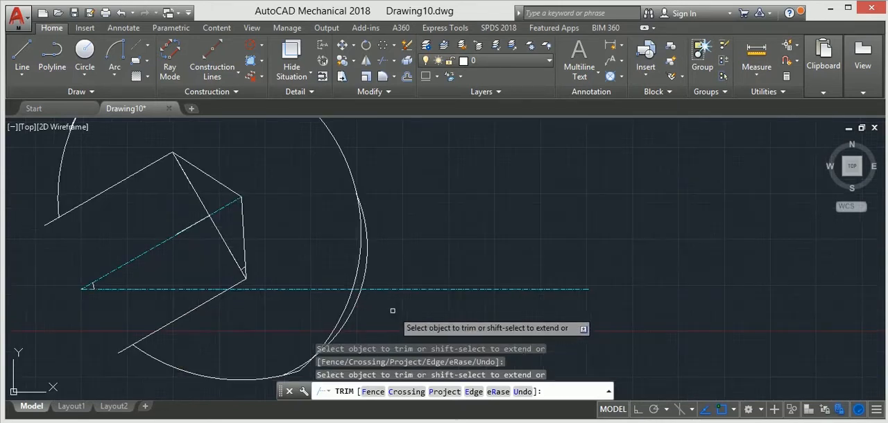
Step: Trim the radius 38 arc's bulge below the horizontal centerline and the stray arc end outside the profile's lower junction
scroll(358, 321, "up", 2)
left_click(350, 314)
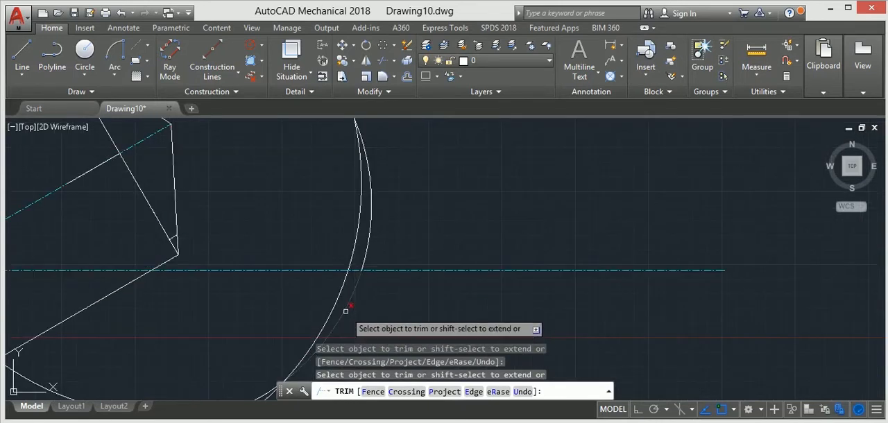
scroll(373, 246, "down", 4)
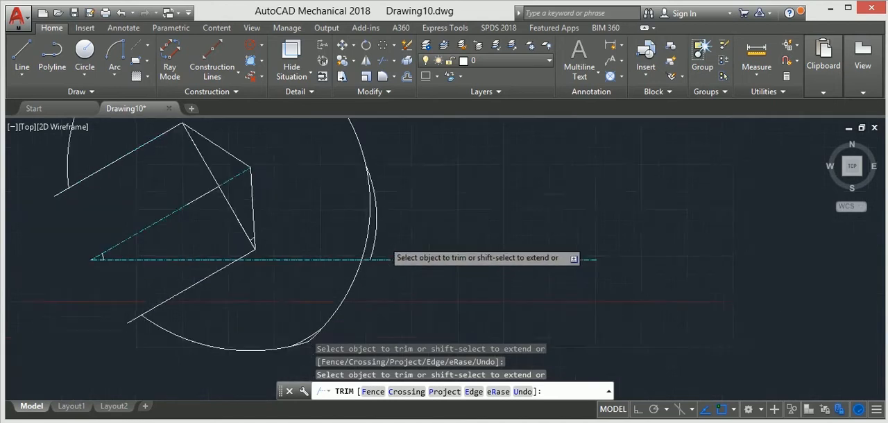
scroll(358, 272, "up", 5)
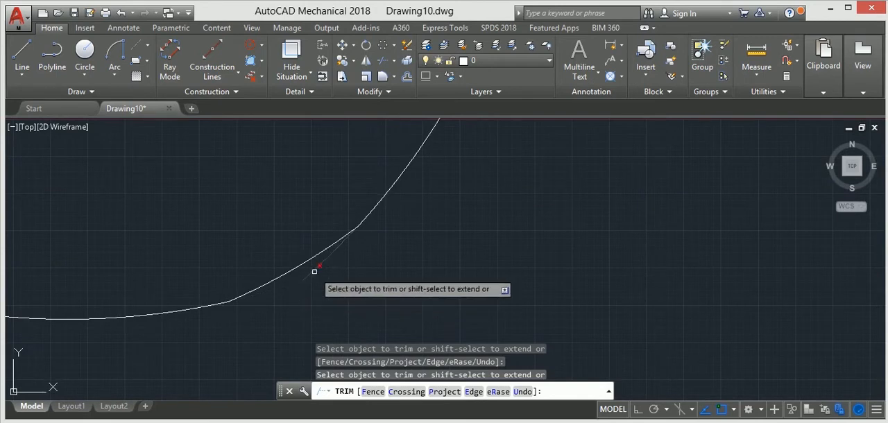
scroll(346, 258, "down", 3)
middle_click_drag(343, 260, 283, 369)
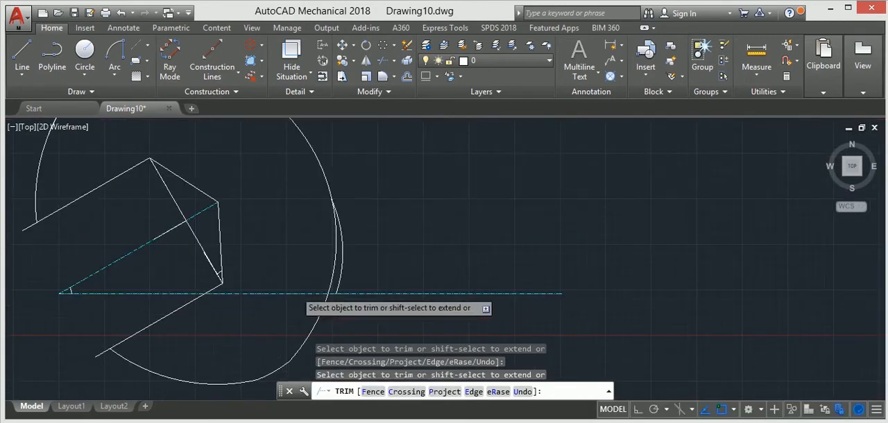
scroll(295, 277, "down", 2)
key("Escape")
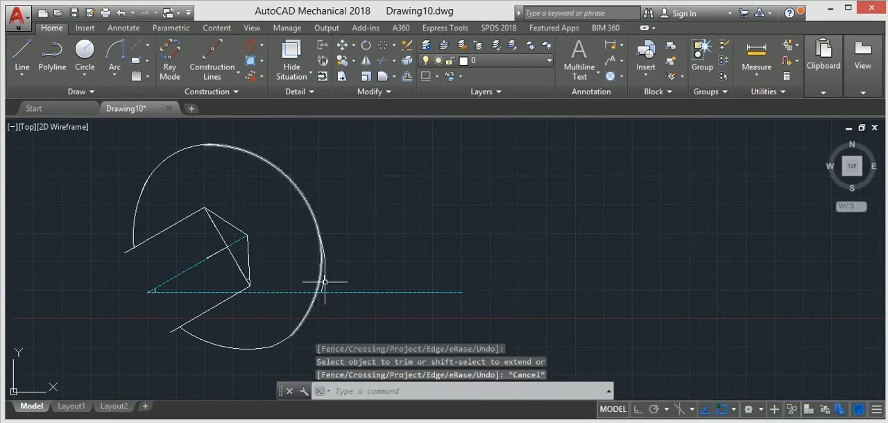
Step: Delete the leftover radius 38 arc segment outside the large outer arc, just above the horizontal centerline
scroll(325, 281, "up", 4)
left_click(320, 273)
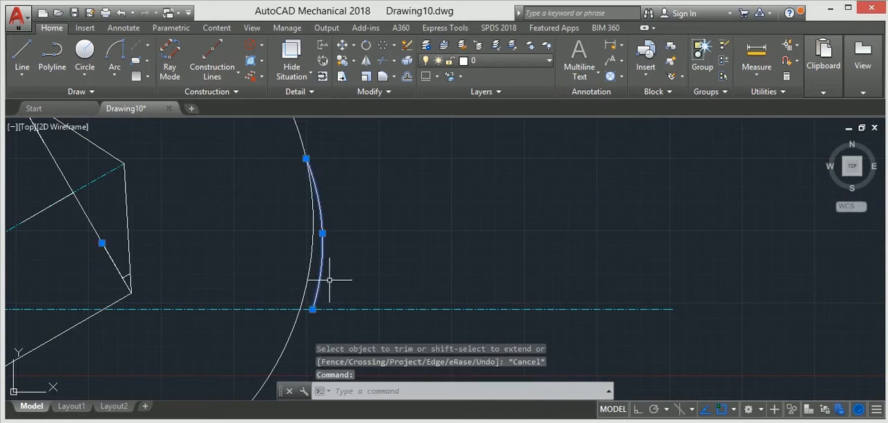
key("Delete")
scroll(337, 250, "down", 7)
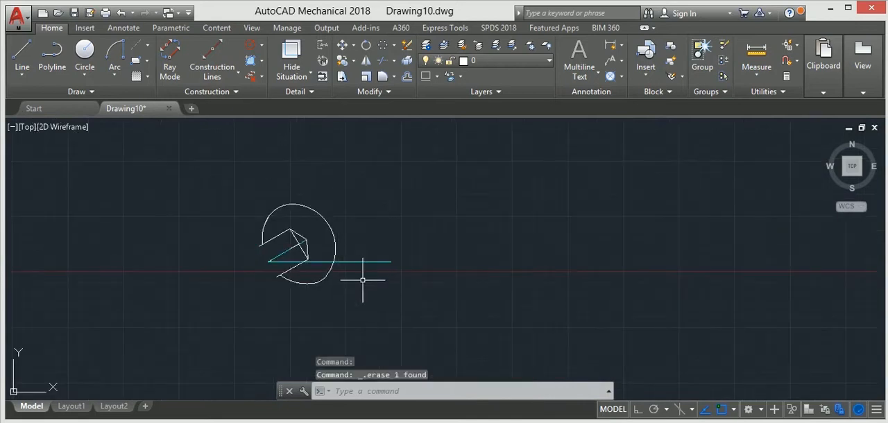
scroll(258, 256, "up", 4)
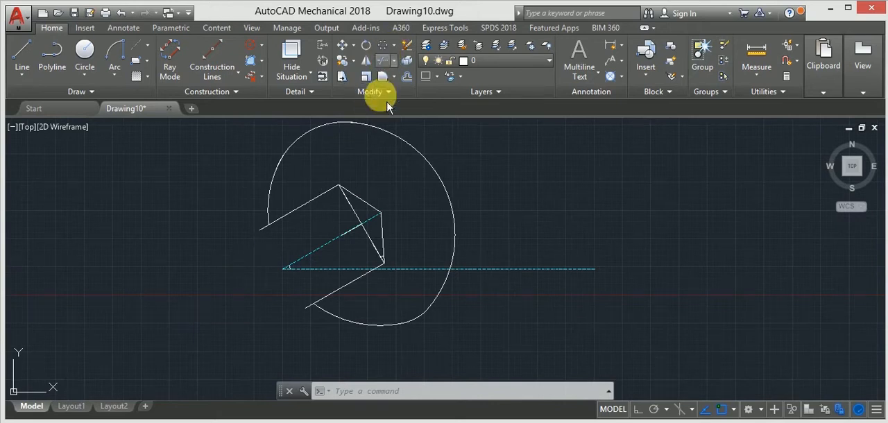
Step: Trim the overhanging ends of the two parallel opening lines where they extend past the outer arcs
type("tr")
key("Return")
scroll(257, 251, "up", 4)
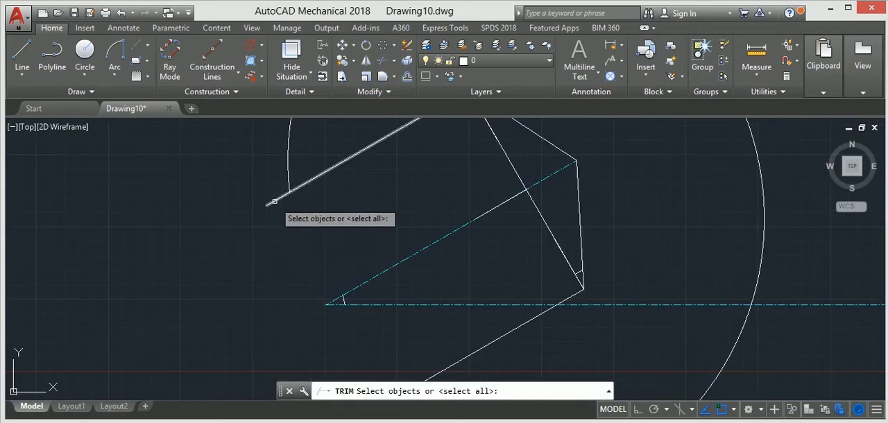
key("Return")
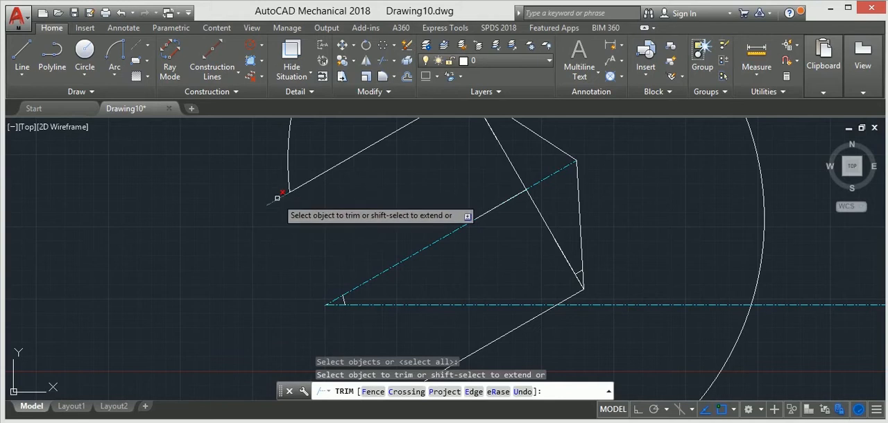
scroll(267, 245, "down", 2)
middle_click_drag(268, 245, 252, 195)
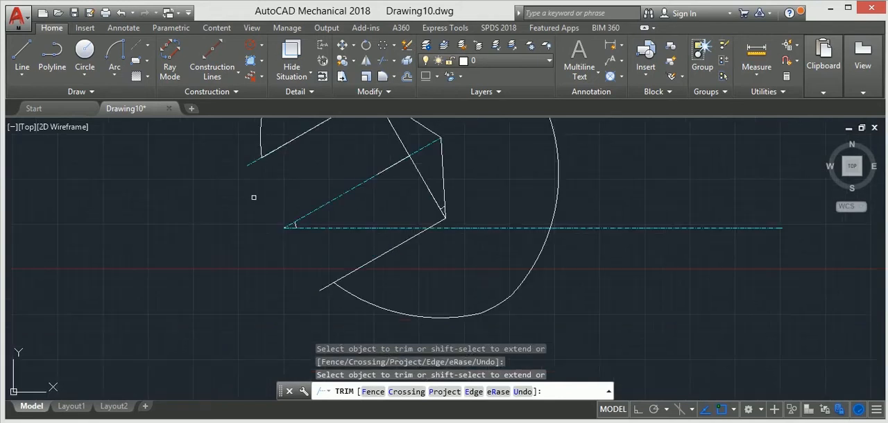
scroll(329, 288, "up", 4)
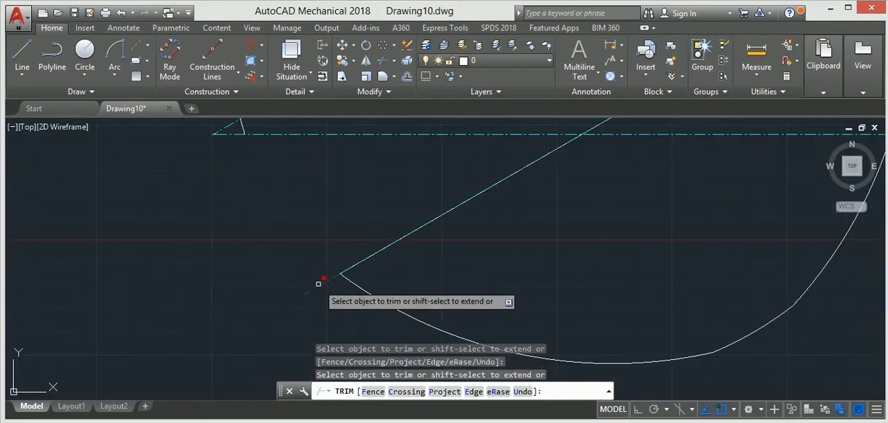
left_click(308, 293)
middle_click_drag(222, 149, 317, 334)
left_click(233, 149)
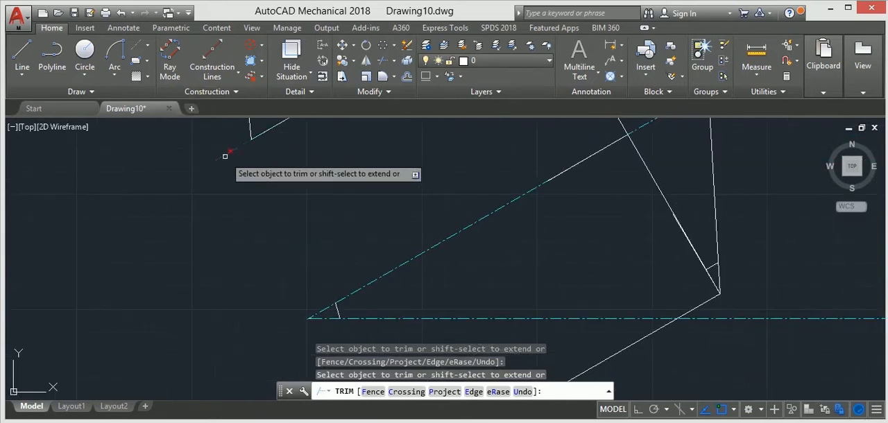
scroll(251, 198, "down", 4)
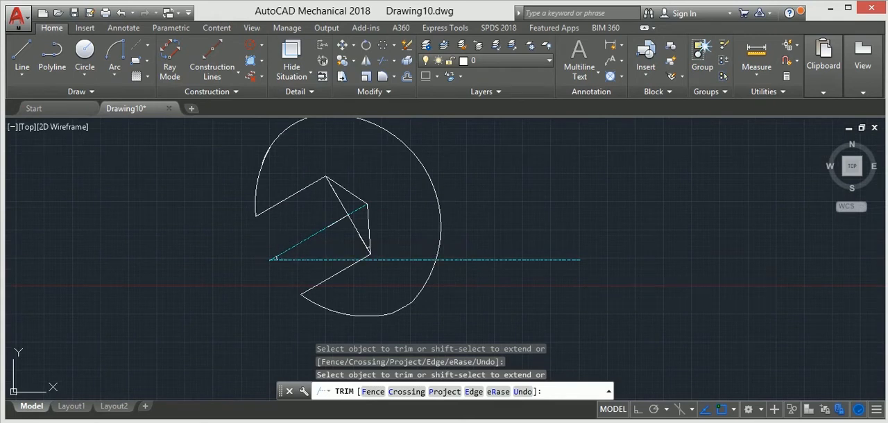
key("Return")
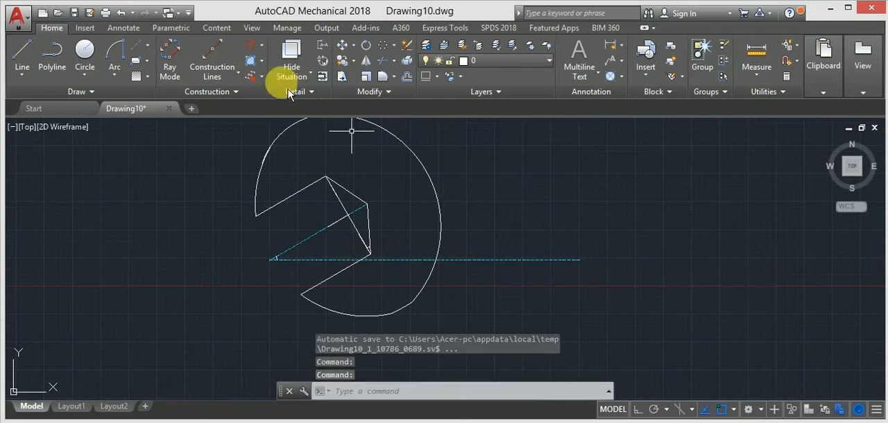
Step: Draw a 200-unit horizontal centerline outward from the intersection of the inclined axis and the slanted diagonal
left_click(138, 54)
left_click(350, 212)
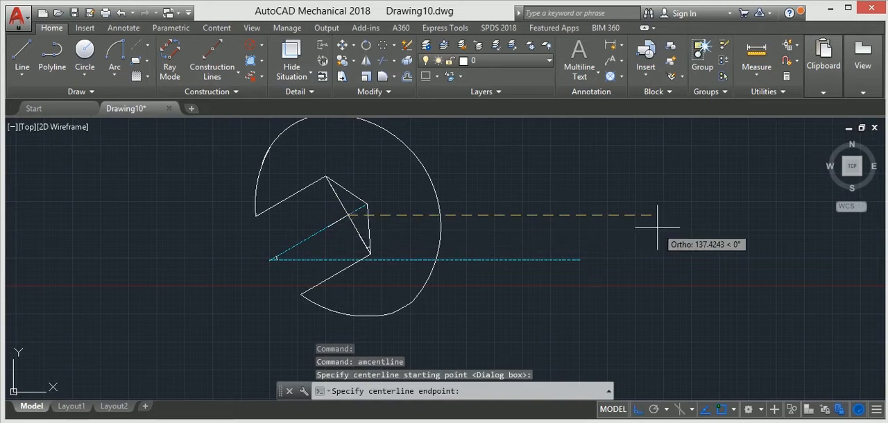
type("200")
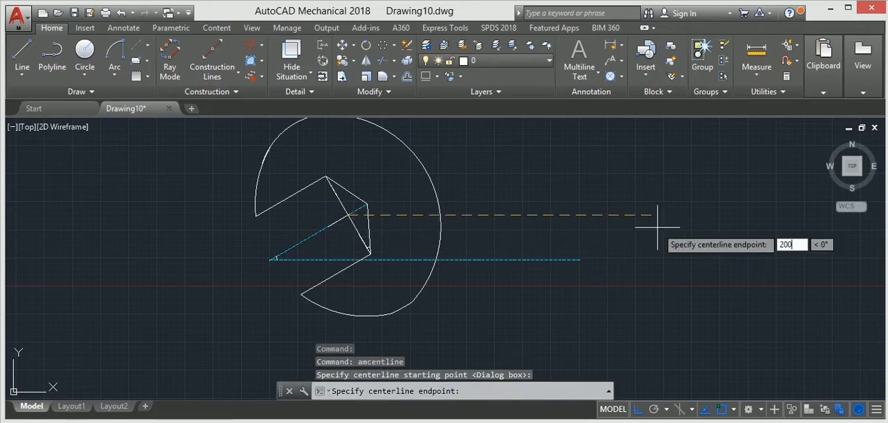
key("Return")
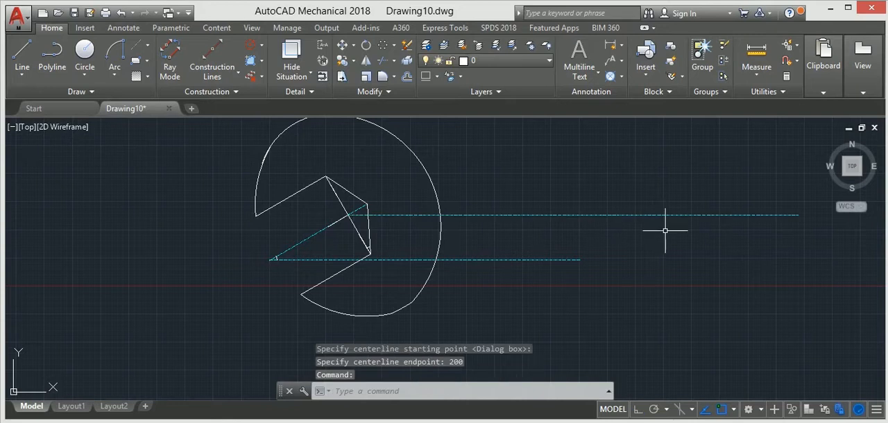
Step: Draw a small circle centred on the far end of the 200-unit centerline
scroll(653, 236, "down", 2)
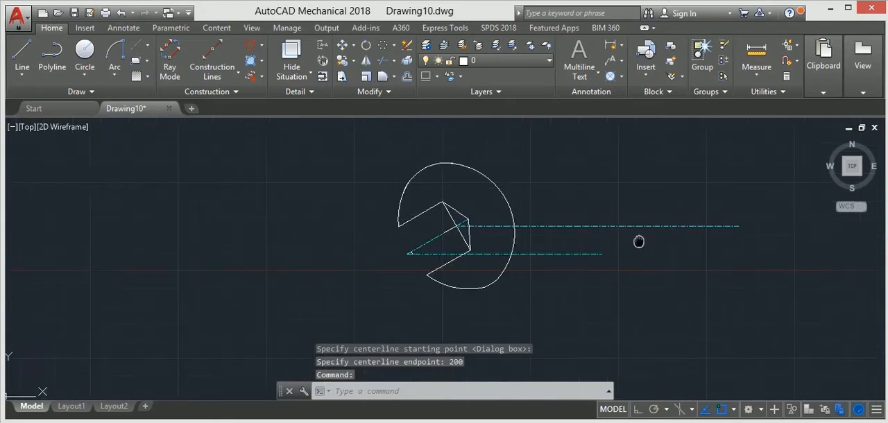
left_click(92, 60)
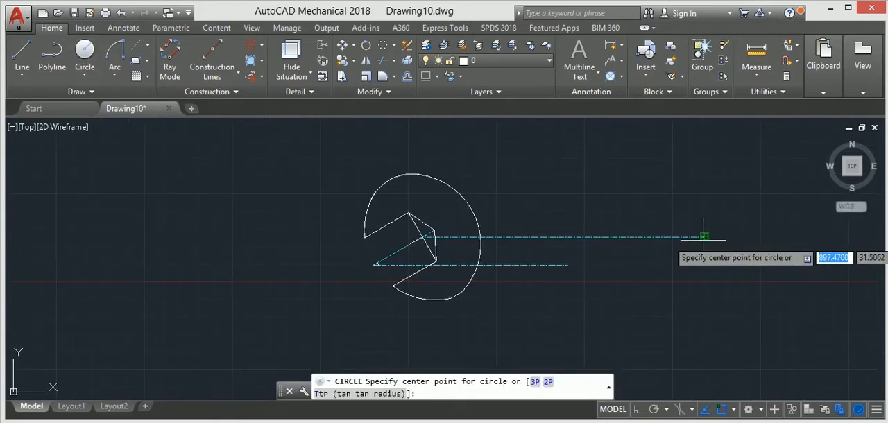
scroll(703, 237, "up", 6)
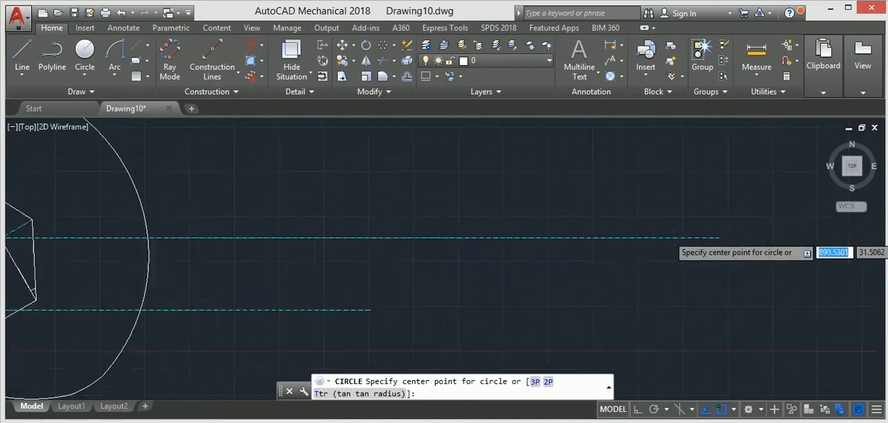
left_click(733, 239)
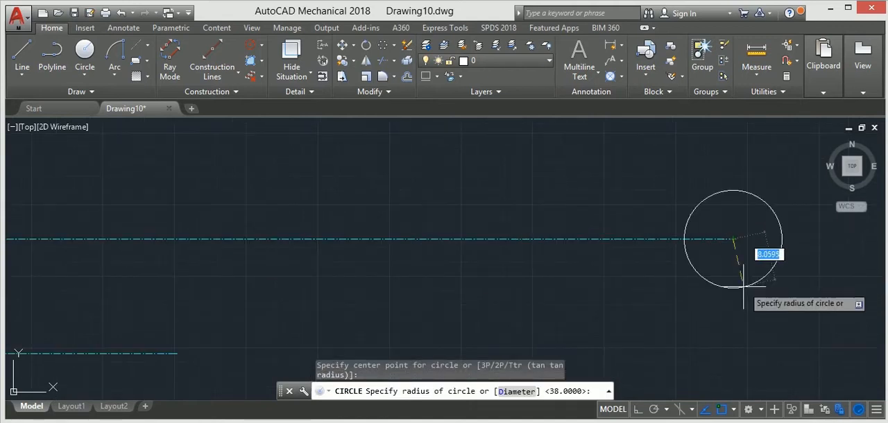
scroll(736, 277, "down", 4)
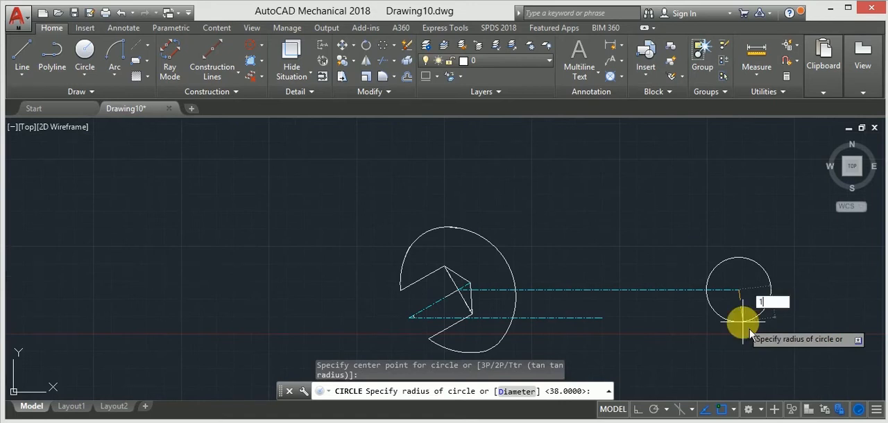
key("Return")
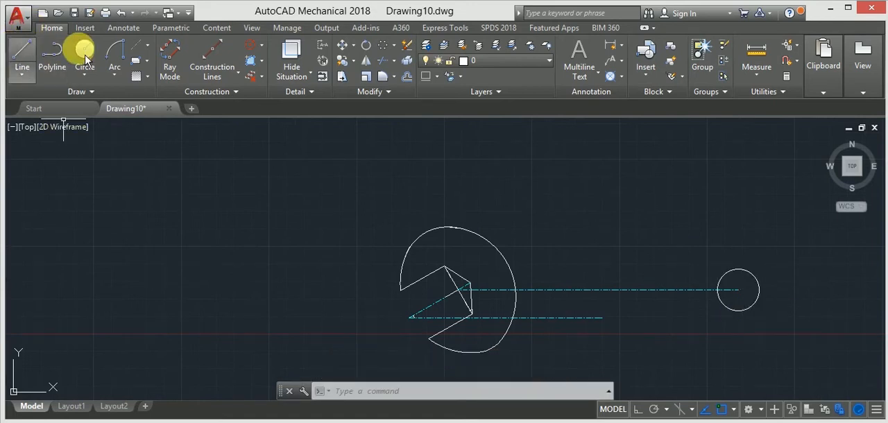
Step: Add a centerline cross to the small circle at the far end of the long centerline
left_click(148, 46)
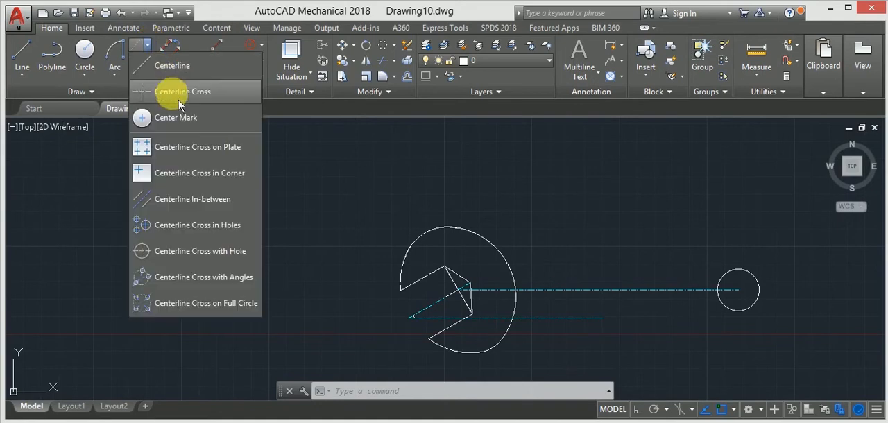
left_click(170, 90)
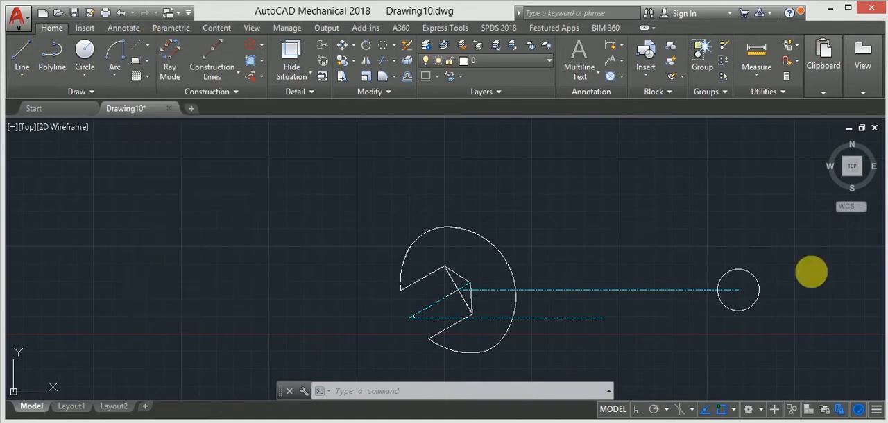
left_click(738, 290)
left_click(756, 317)
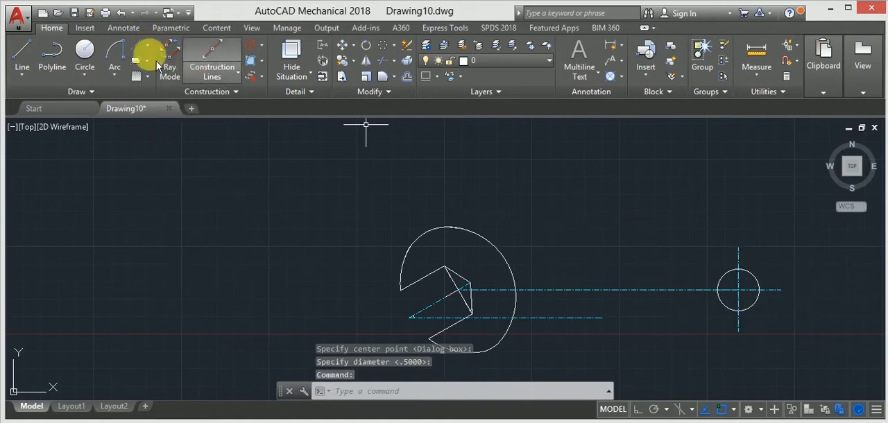
Step: With Ortho on, draw a 50-unit horizontal line from the small circle's top quadrant toward the open profile
left_click(23, 54)
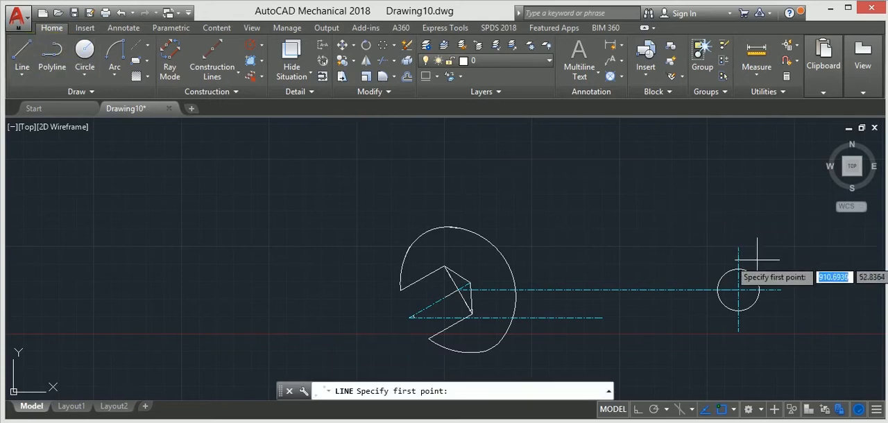
scroll(737, 271, "up", 4)
left_click(733, 271)
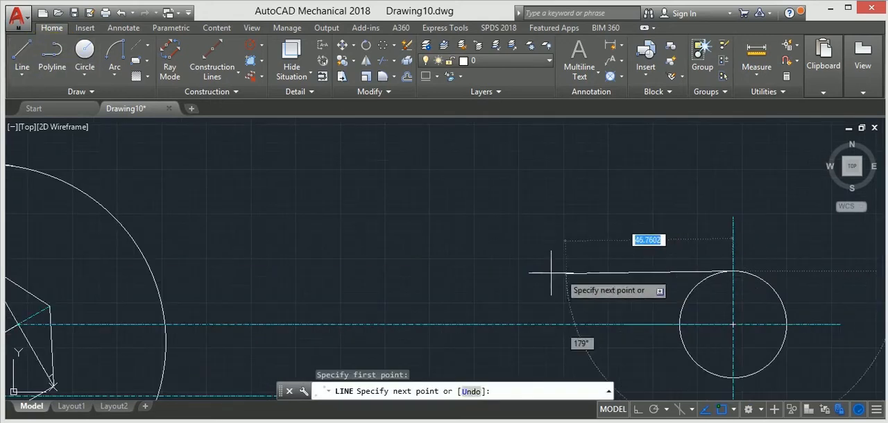
left_click(637, 410)
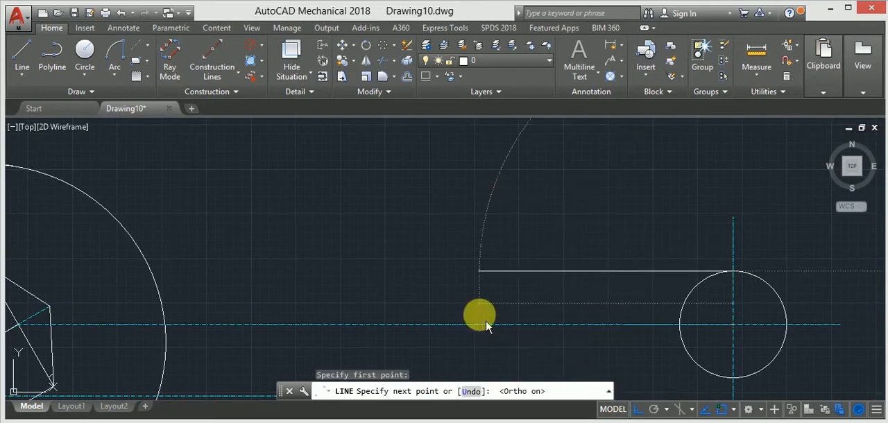
type("50")
key("Return")
scroll(517, 290, "down", 4)
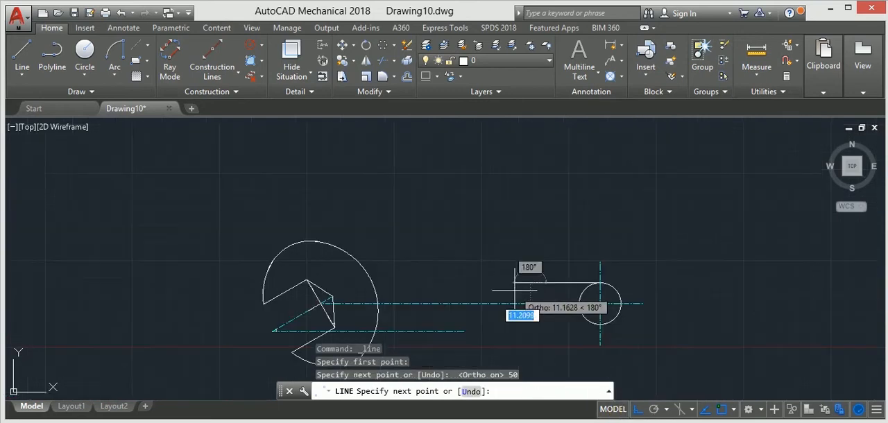
key("Escape")
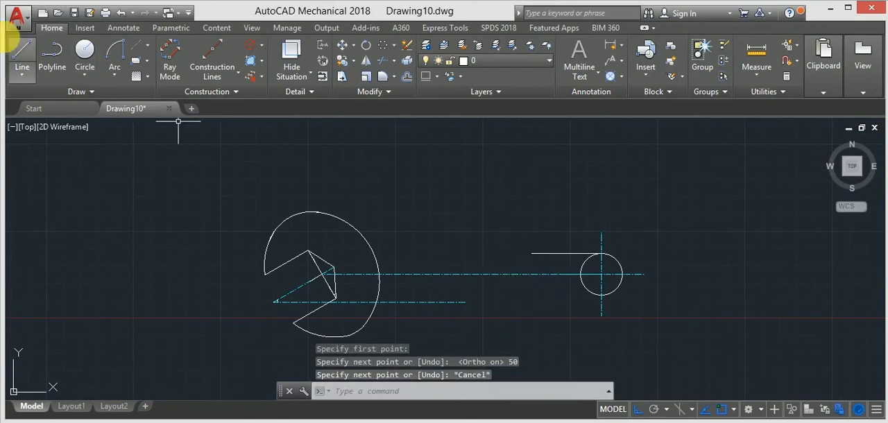
Step: Draw a 50-unit horizontal line from the small circle's bottom quadrant toward the open profile
left_click(22, 61)
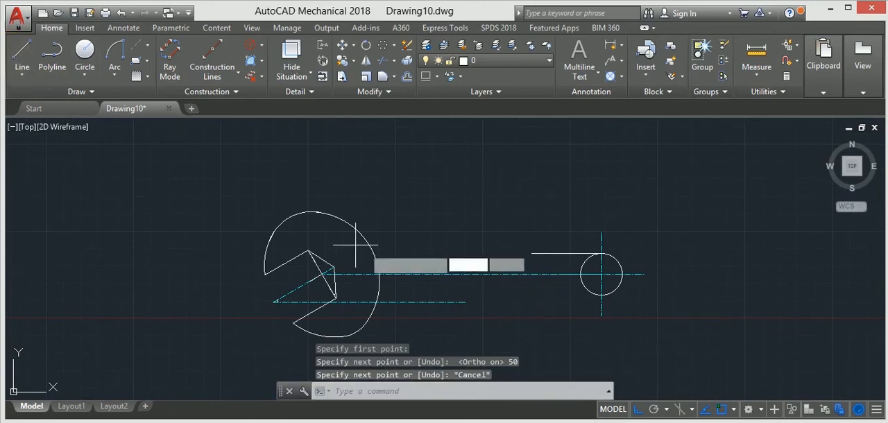
left_click(601, 295)
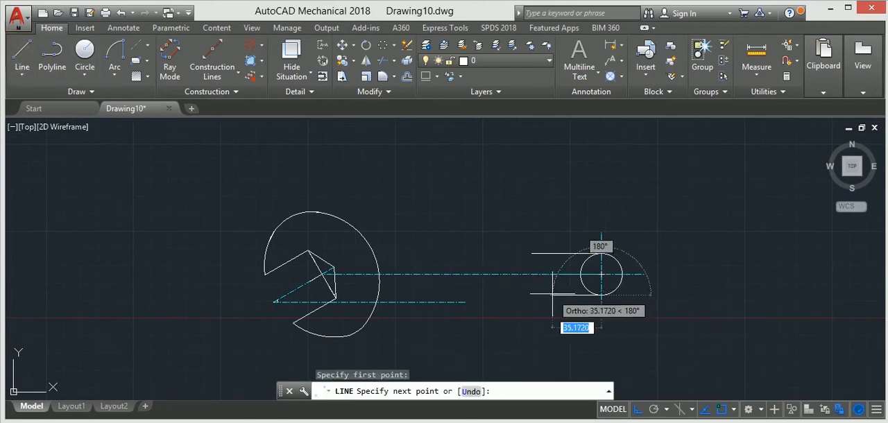
type("50")
key("Return")
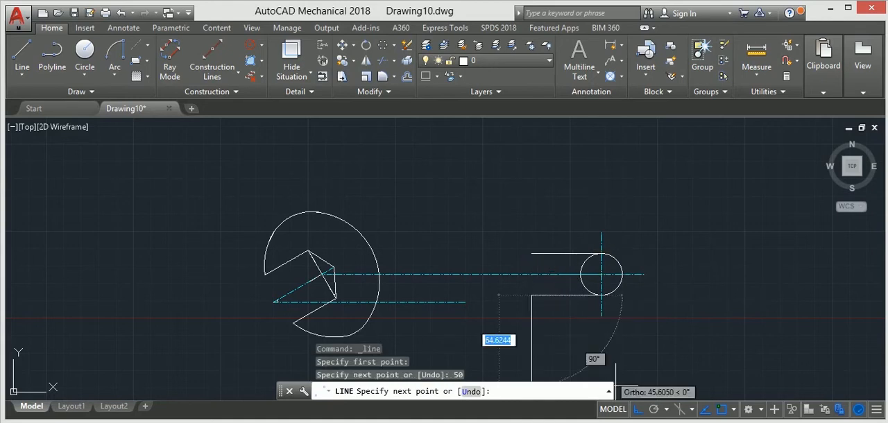
key("Escape")
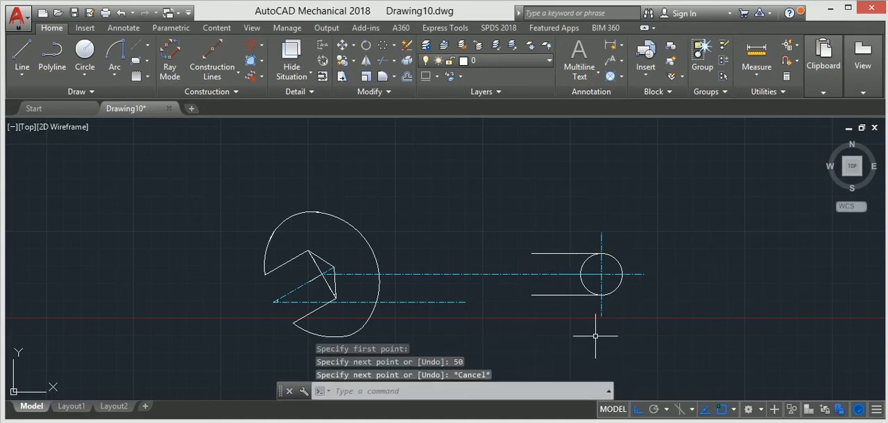
left_click(52, 56)
scroll(548, 257, "up", 4)
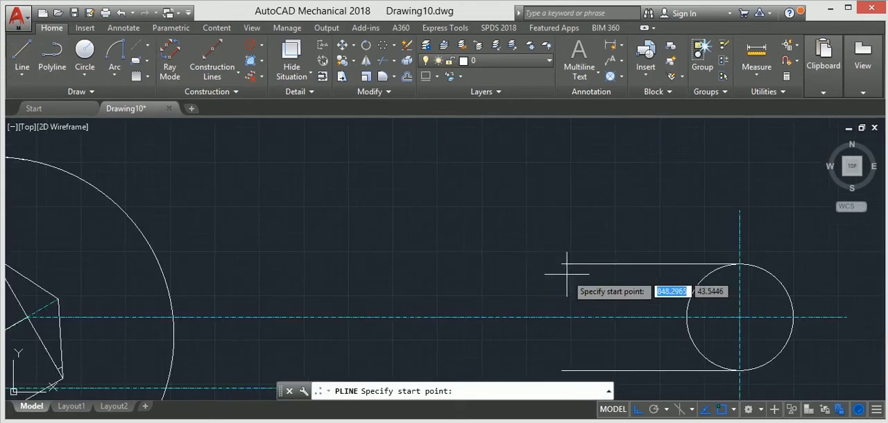
left_click(564, 264)
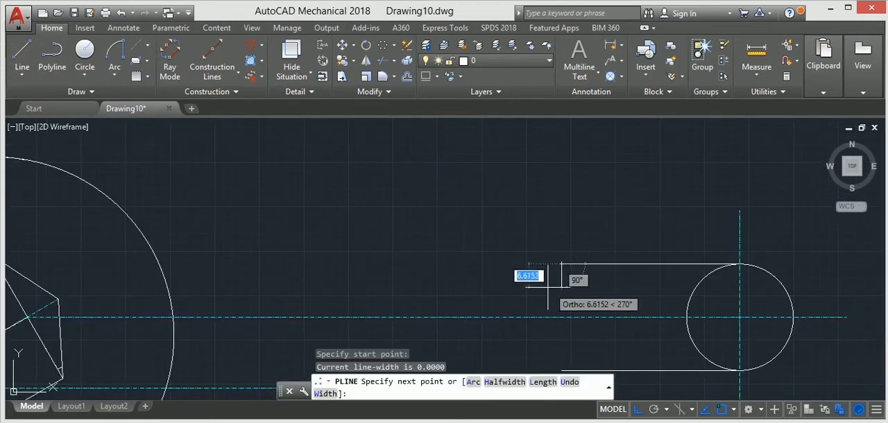
left_click(637, 409)
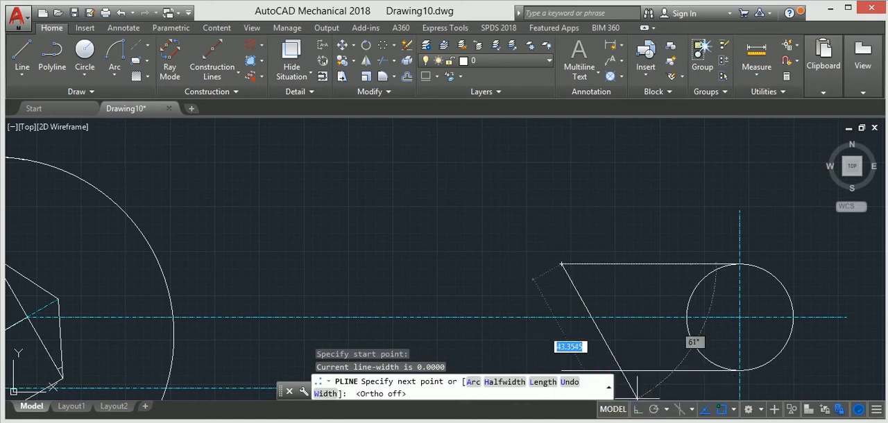
left_click(548, 279)
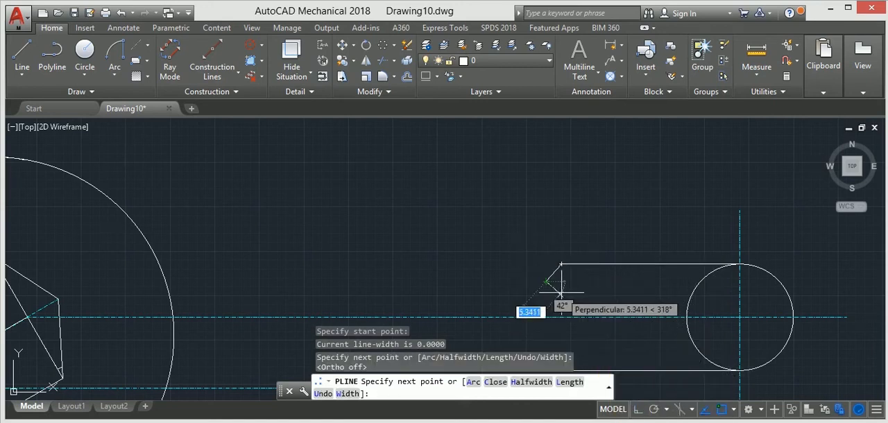
key("Escape")
left_click(550, 279)
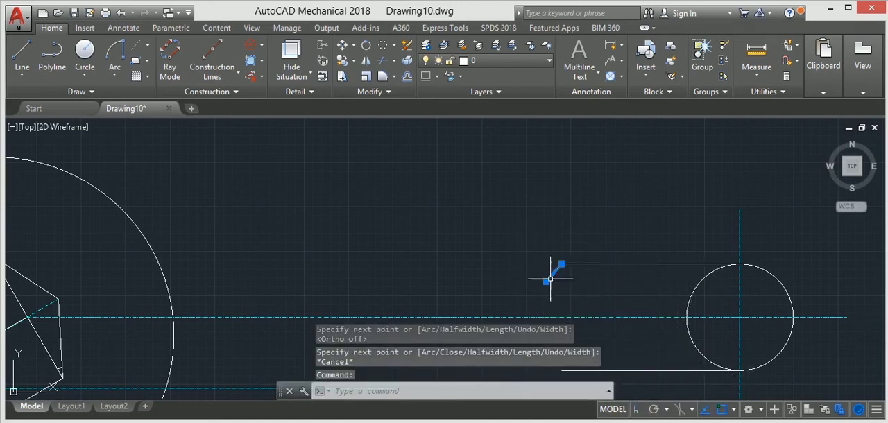
key("Delete")
Step: Draw a vertical line joining the free ends of the two 50-unit lines beside the small circle
scroll(544, 276, "down", 1)
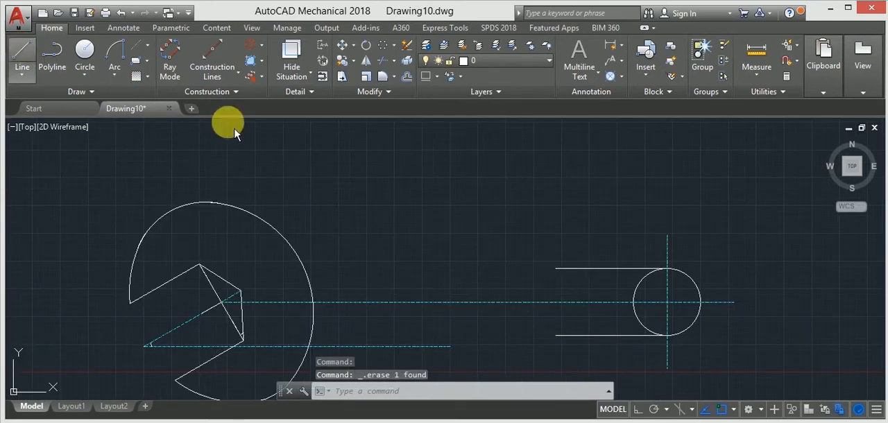
left_click(555, 268)
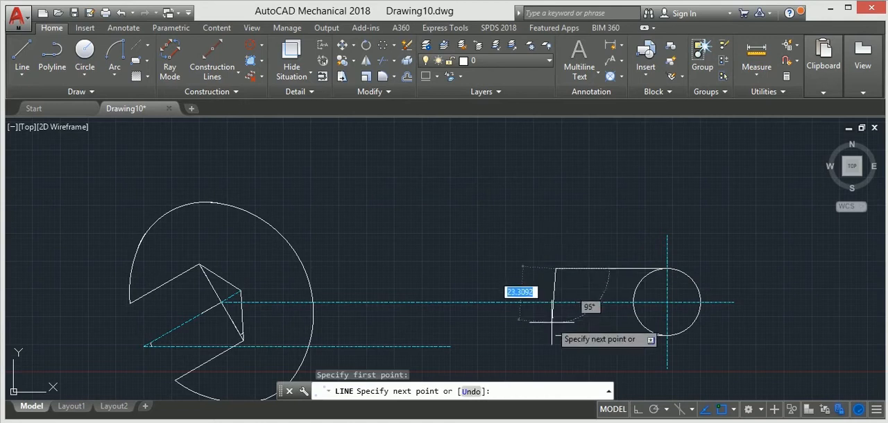
left_click(555, 335)
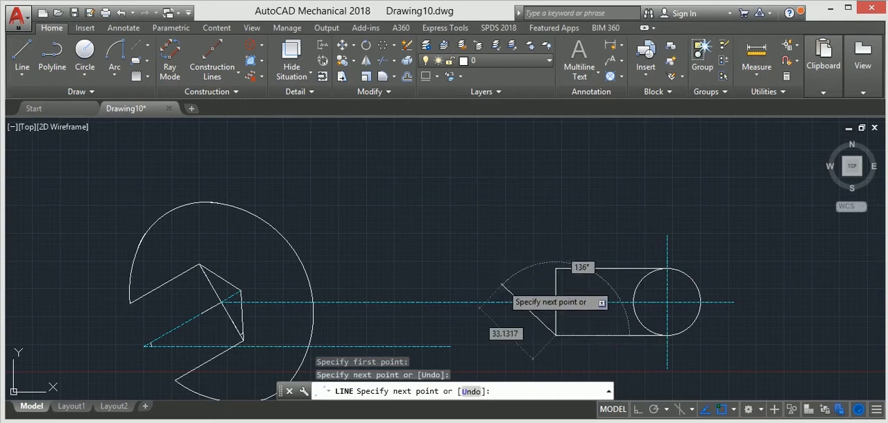
key("Escape")
Step: With Ortho on, draw a horizontal line across the jaw's outer arc, starting about 14 units from the closed end piece and level with its top edge
left_click(22, 52)
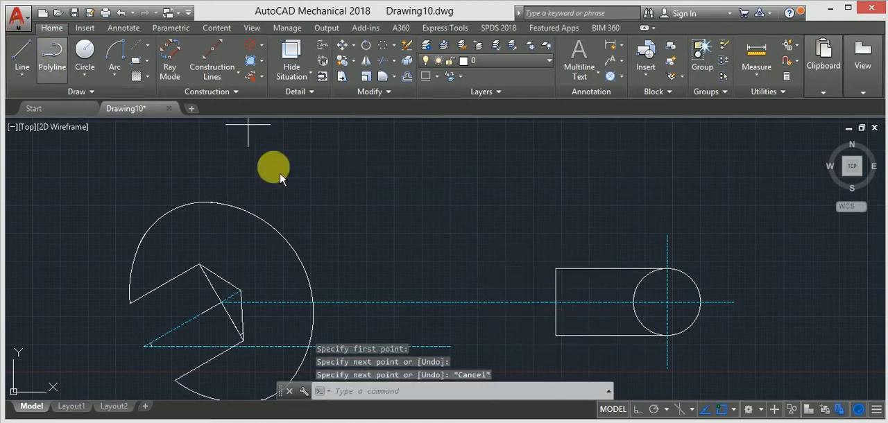
left_click(524, 267)
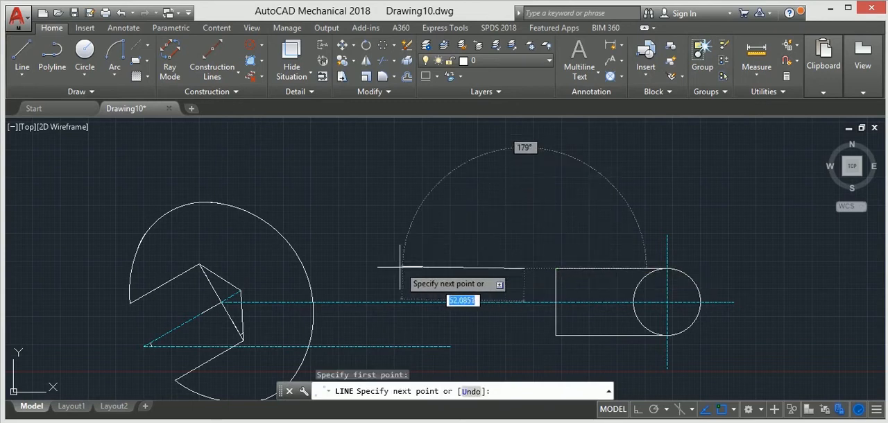
left_click(638, 411)
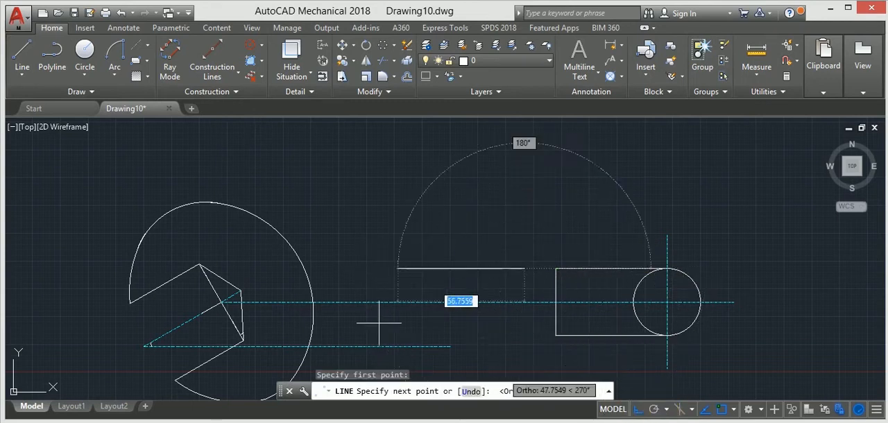
left_click(308, 284)
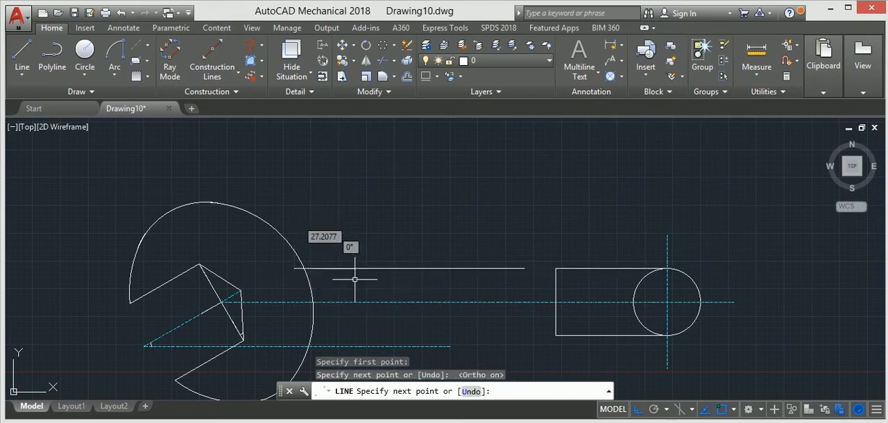
key("Escape")
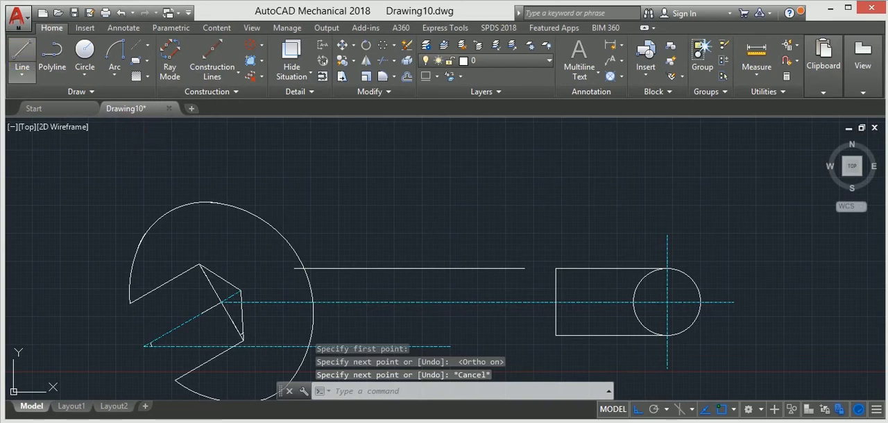
Step: Draw a 30-unit vertical line down from the upper handle line's end nearest the small circle
left_click(22, 55)
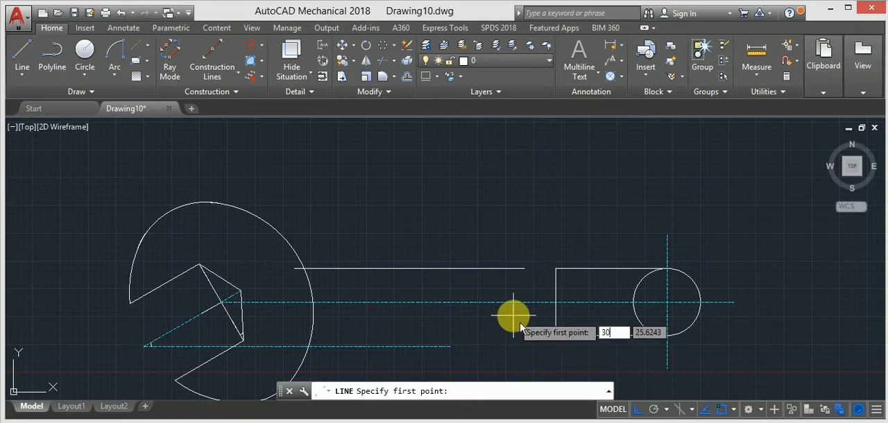
key("Escape")
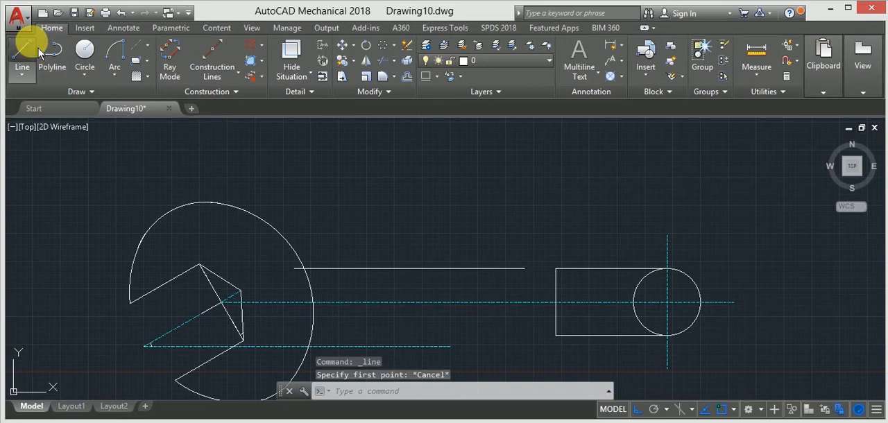
key("Return")
left_click(524, 268)
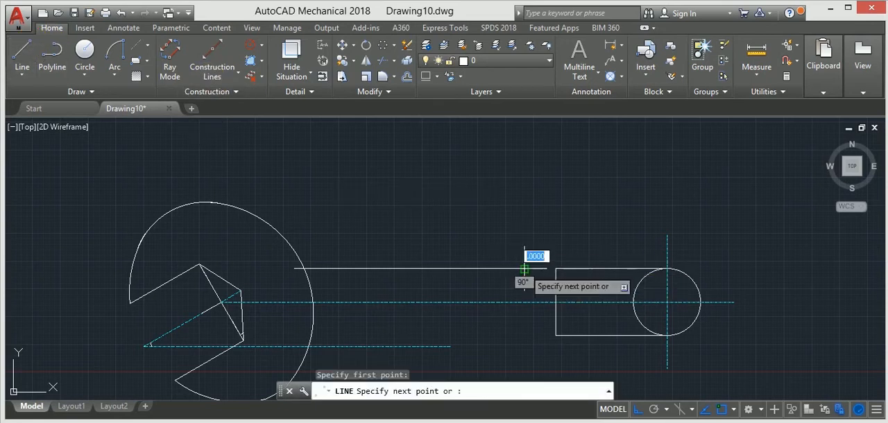
type("30")
key("Return")
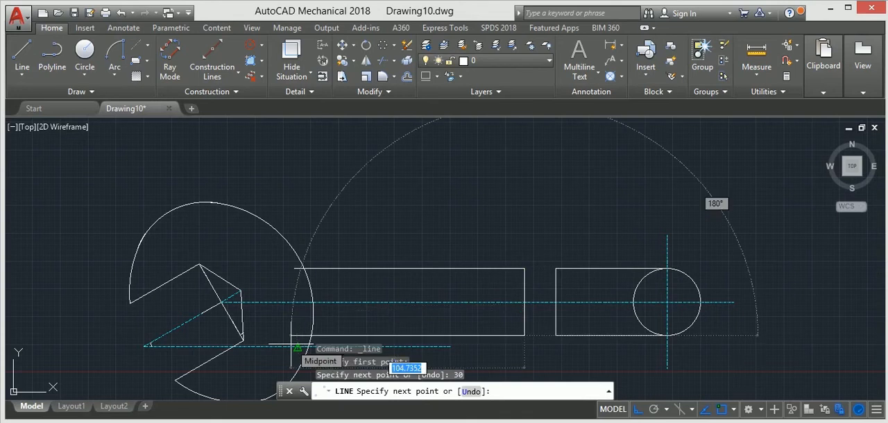
left_click(298, 346)
key("Escape")
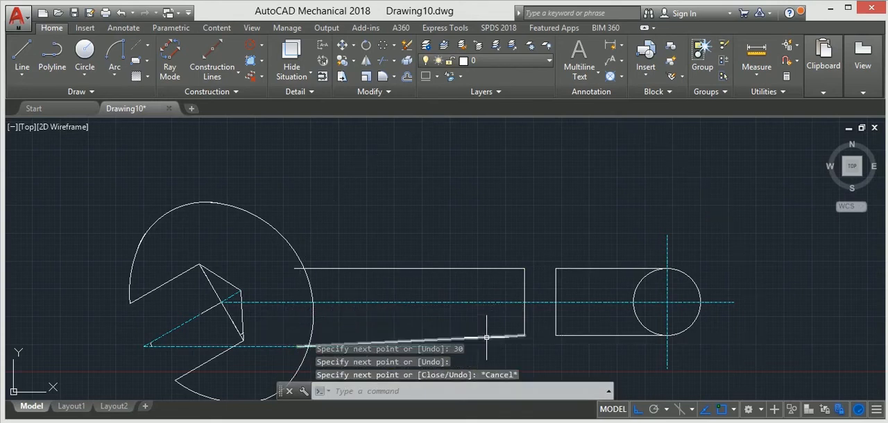
middle_click_drag(486, 337, 481, 286)
left_click(465, 297)
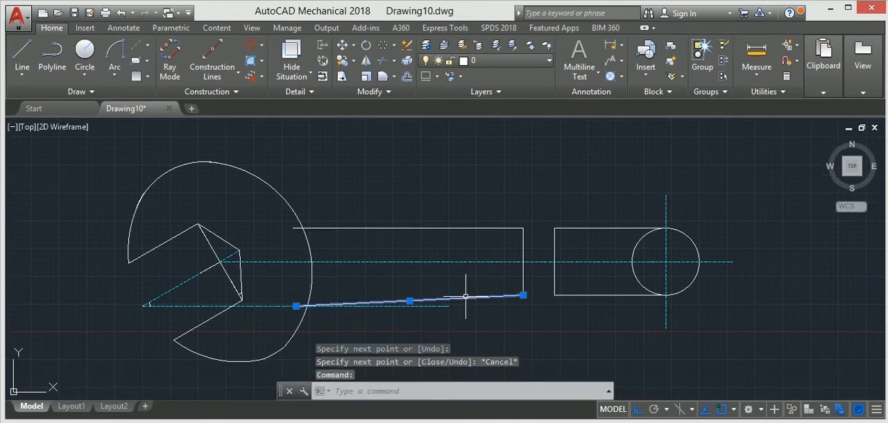
key("Delete")
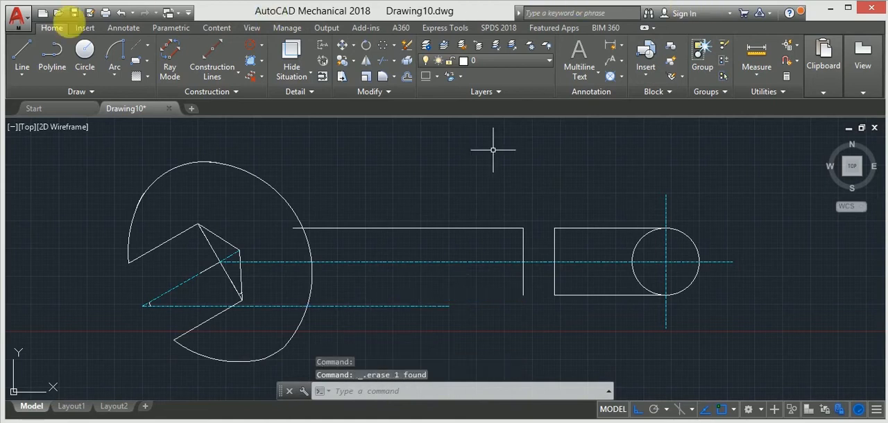
Step: Draw a horizontal line about 110 units long from the 30-unit line's lower end to just inside the jaw's outer arc
left_click(32, 64)
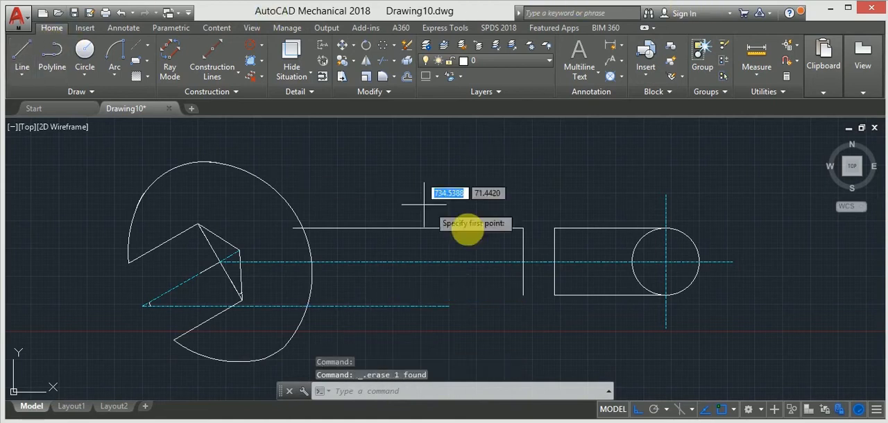
left_click(523, 295)
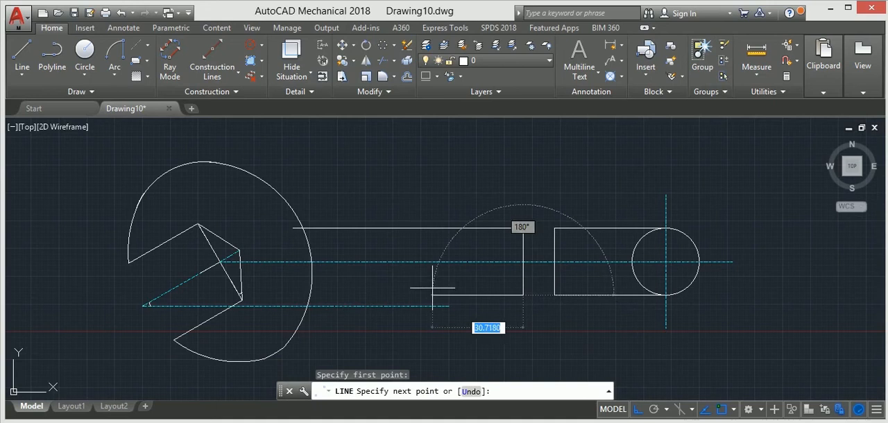
left_click(275, 285)
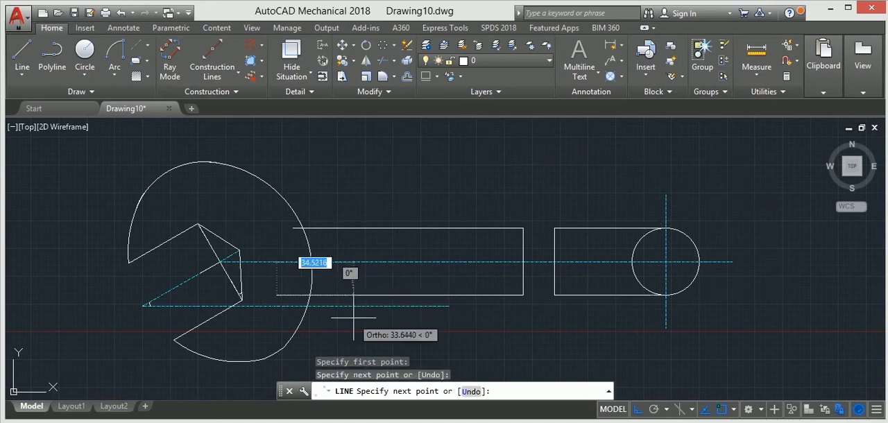
key("Escape")
Step: Trim the ends of both horizontal handle lines that extend inside the jaw's outer arc
scroll(350, 313, "down", 2)
scroll(344, 293, "up", 2)
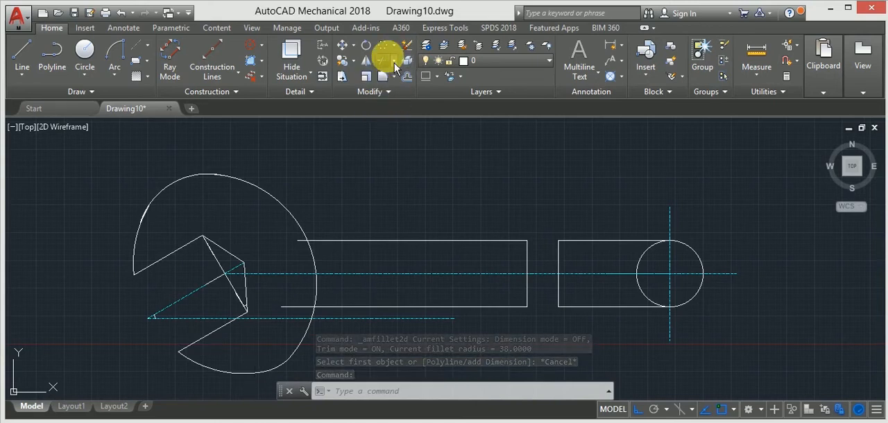
left_click(394, 62)
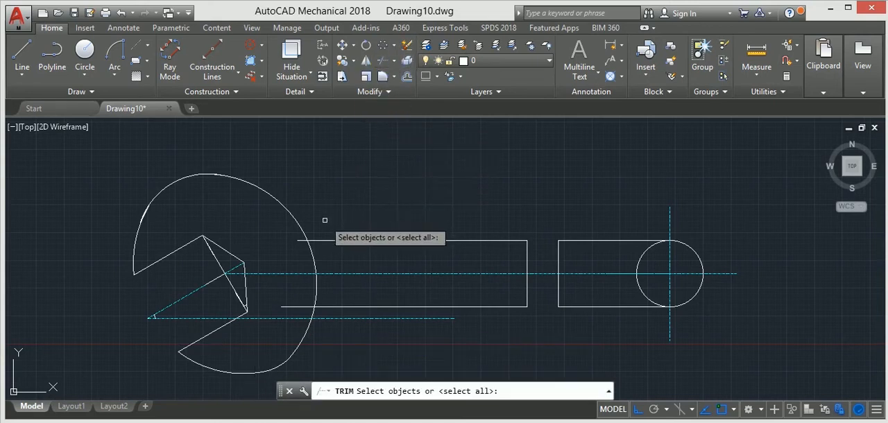
key("Return")
scroll(300, 240, "up", 4)
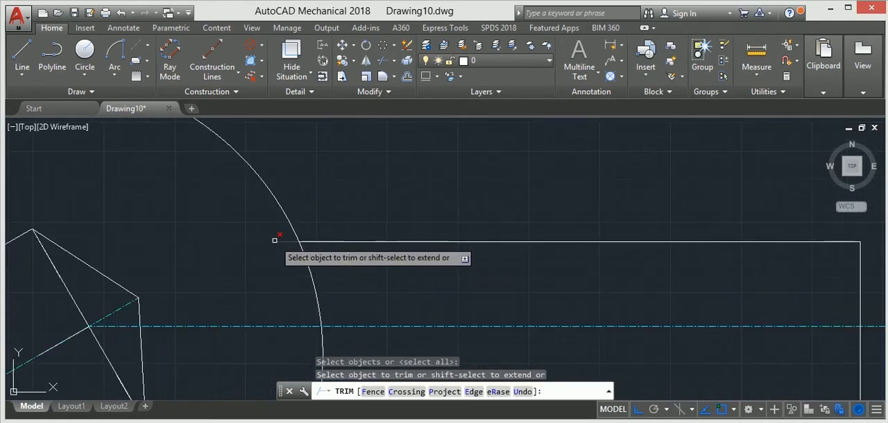
scroll(274, 263, "down", 3)
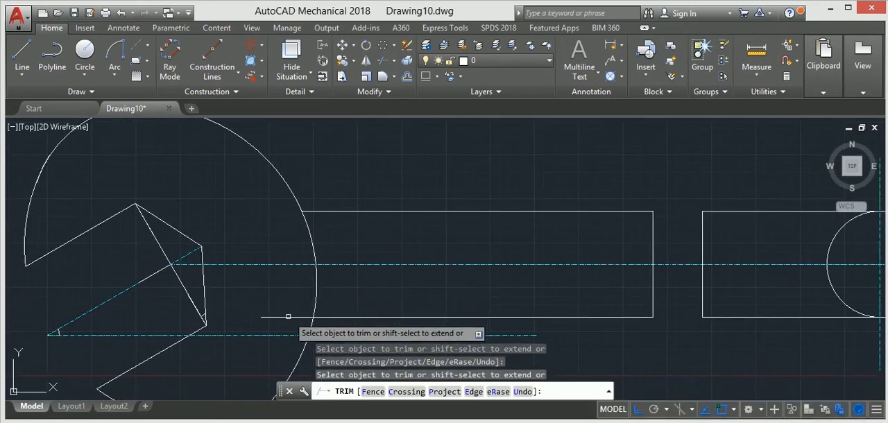
scroll(288, 316, "down", 2)
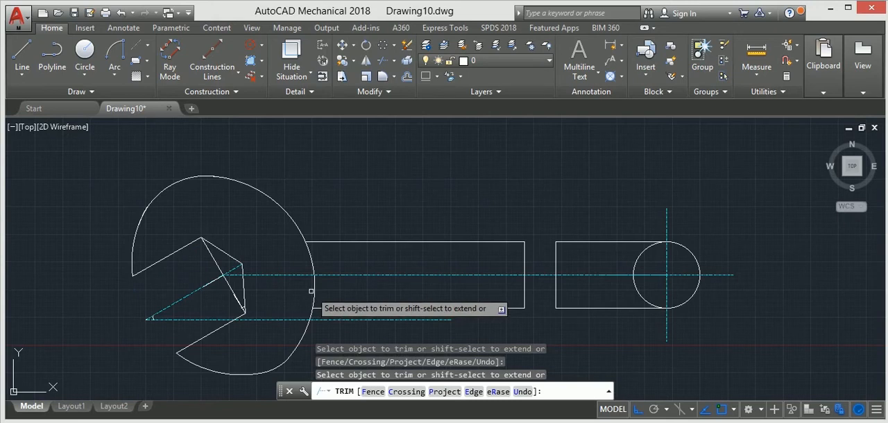
key("ctrl+z")
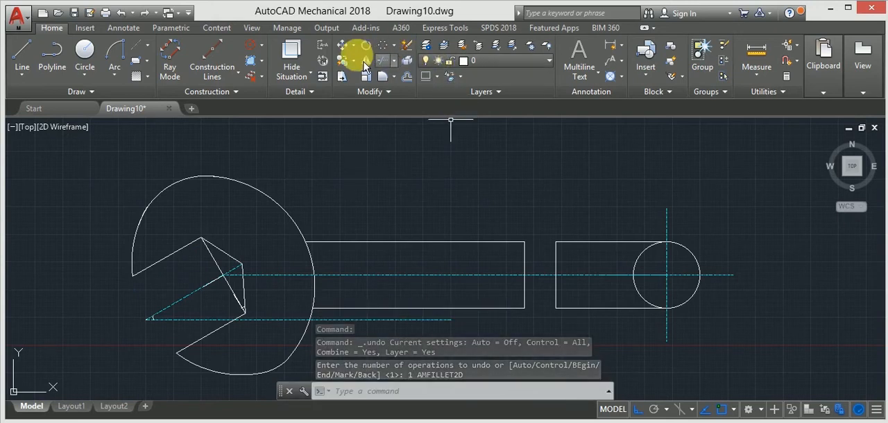
Step: Trim away the jaw's outer arc between the upper and lower handle lines
type("tr")
key("space")
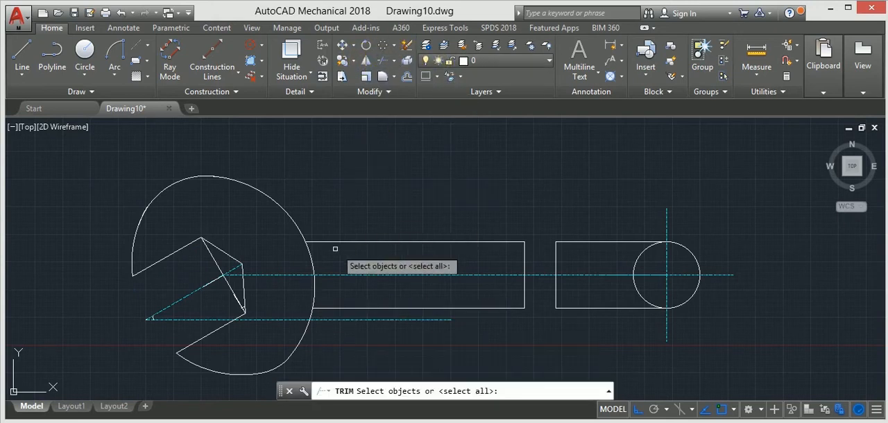
key("space")
left_click(310, 262)
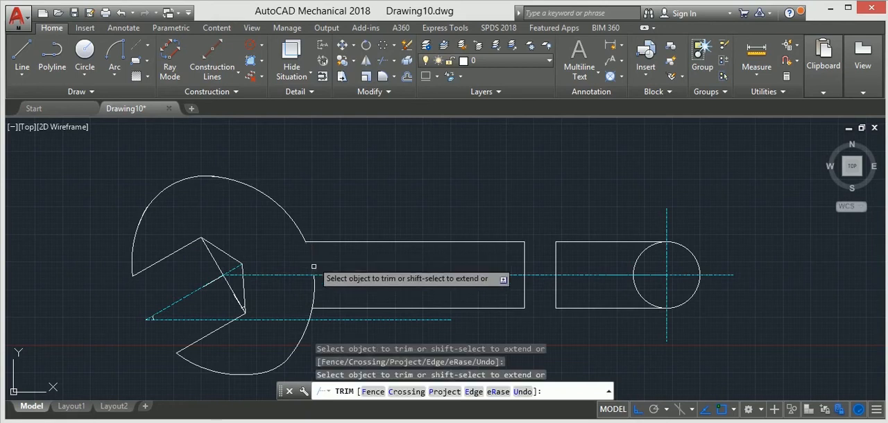
key("Escape")
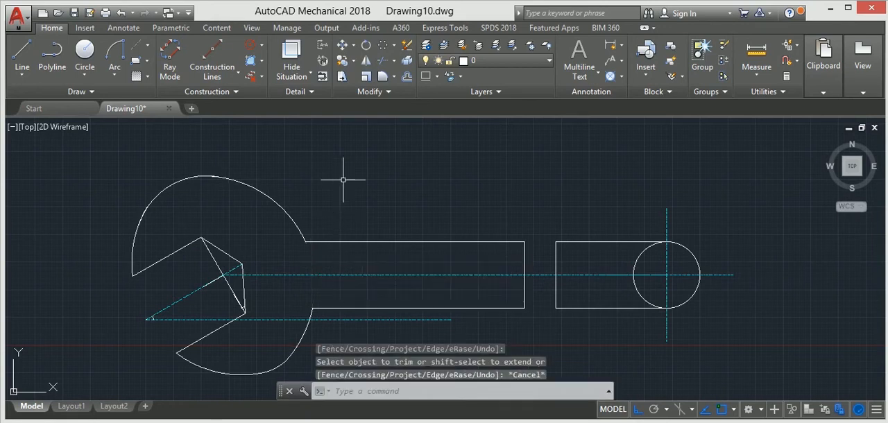
Step: Fillet the upper handle line into the jaw's outer arc with a radius of 38
left_click(382, 76)
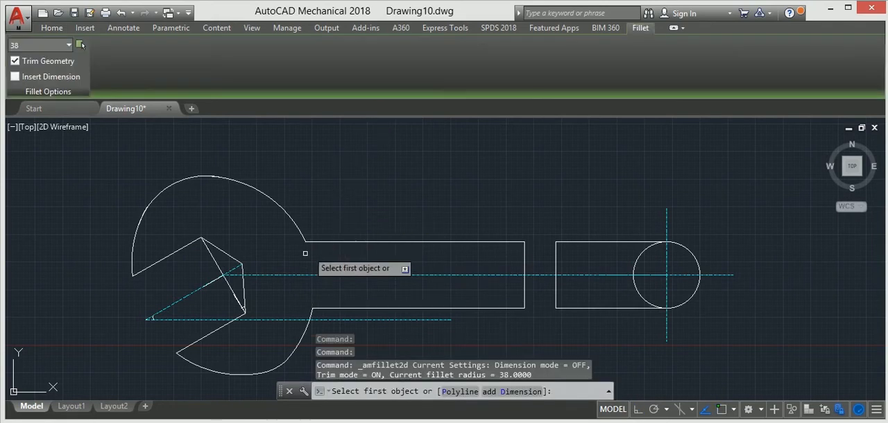
left_click(315, 242)
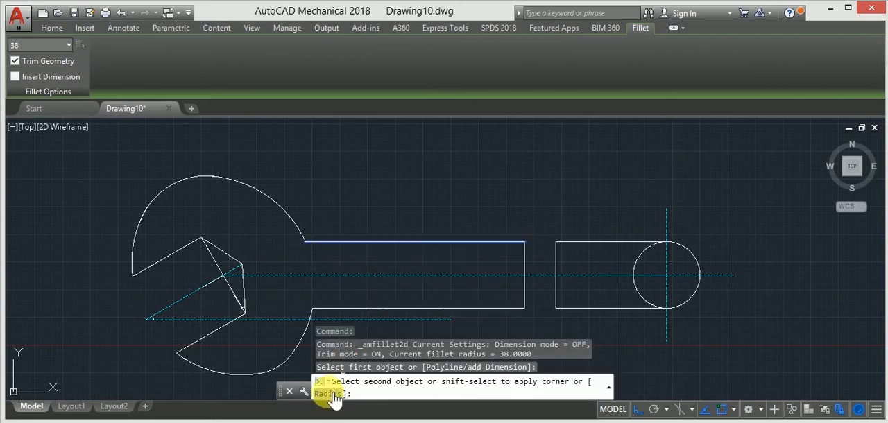
left_click(332, 401)
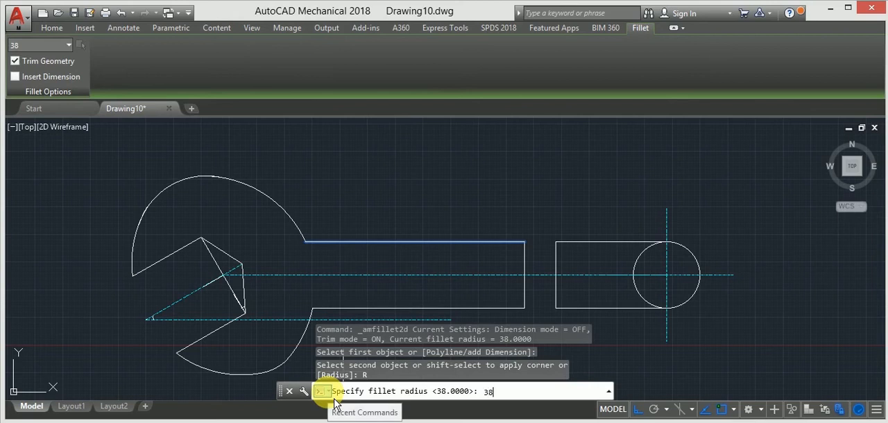
key("Return")
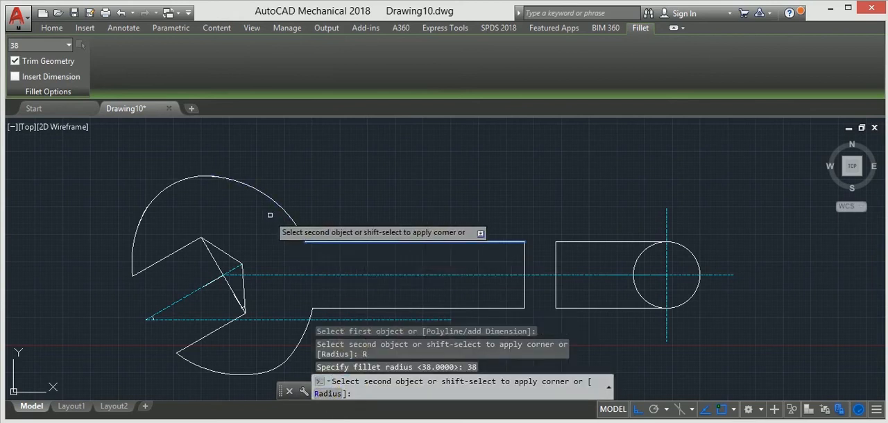
left_click(307, 244)
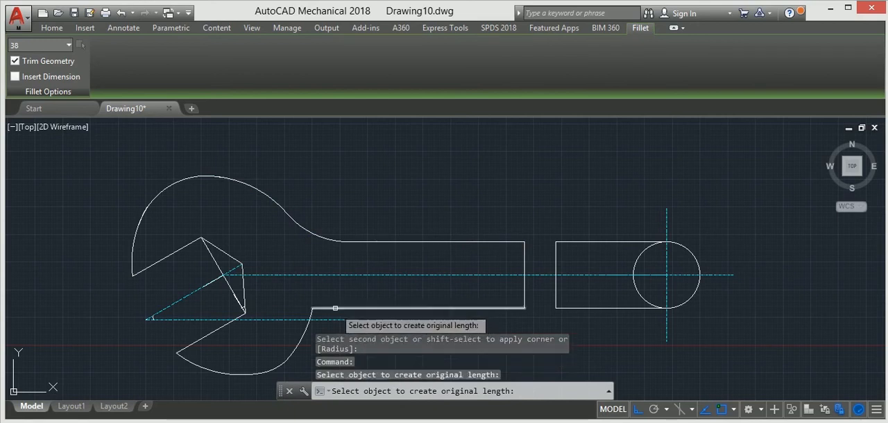
left_click(326, 309)
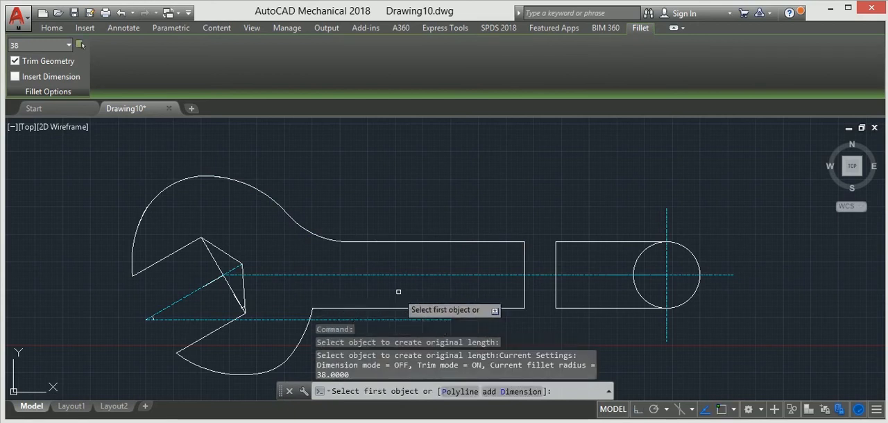
key("Escape")
Step: Fillet the lower handle line into the jaw's outer arc with a radius of 38
left_click(383, 76)
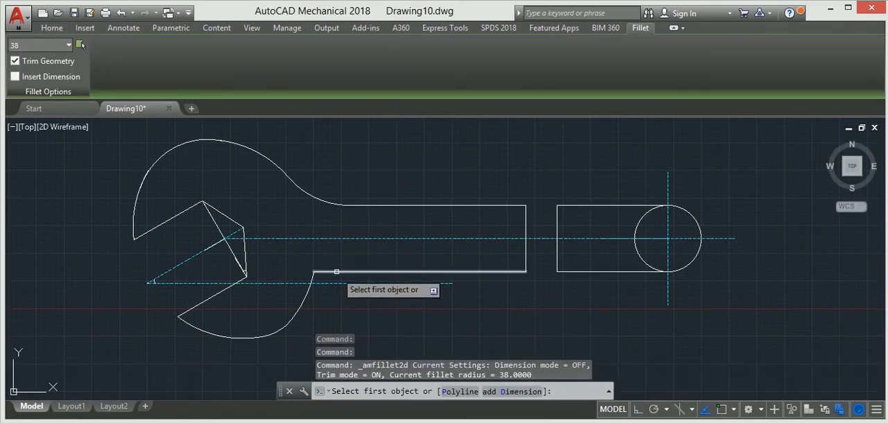
left_click(336, 272)
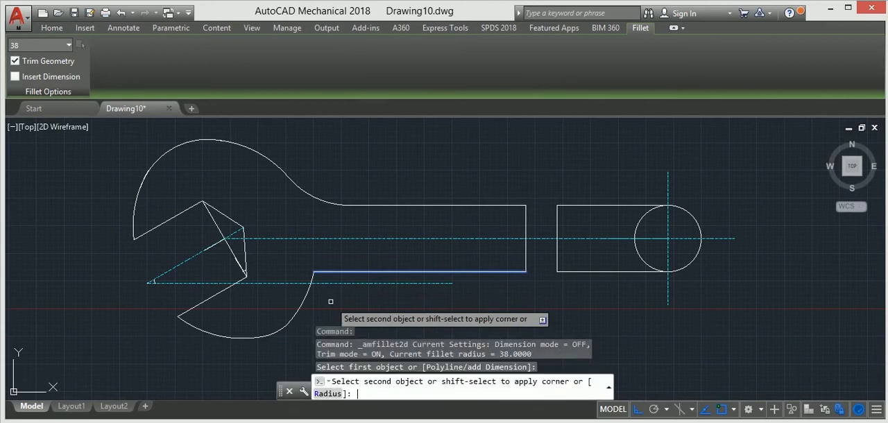
left_click(333, 404)
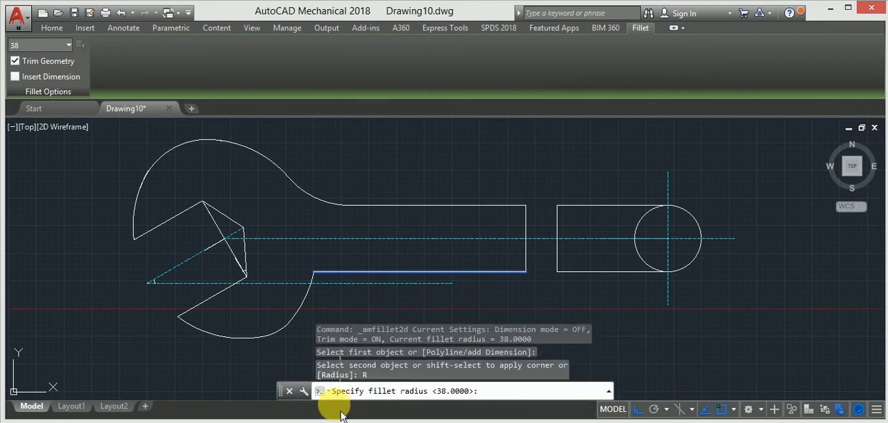
type("38")
key("Return")
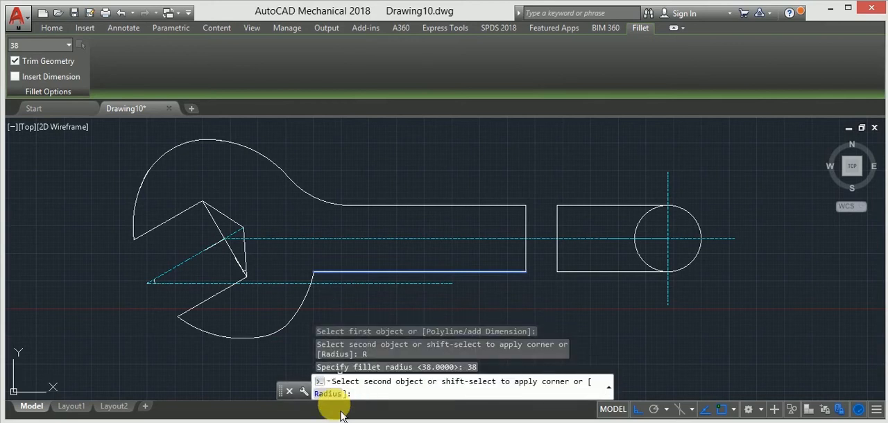
left_click(306, 299)
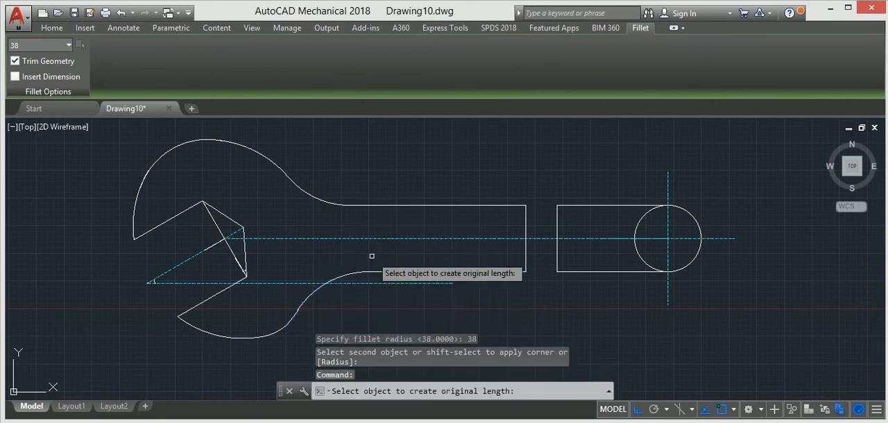
Step: Draw a circle of radius 50 centred on the free end of the short inclined line inside the jaw opening
key("ctrl+z")
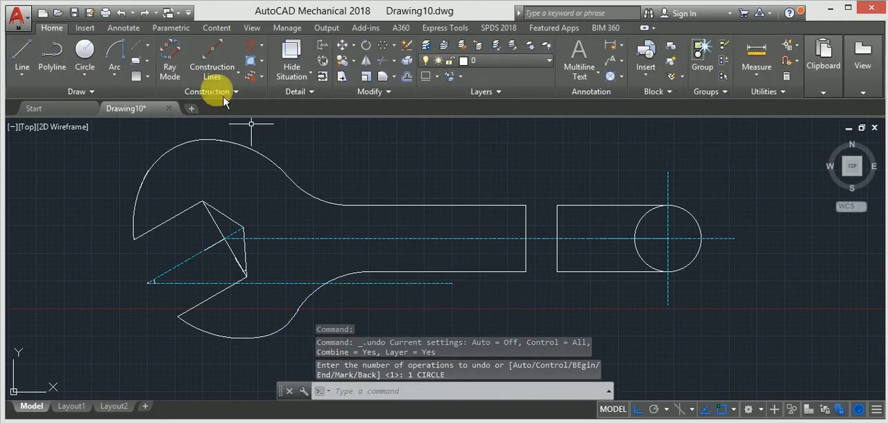
left_click(85, 56)
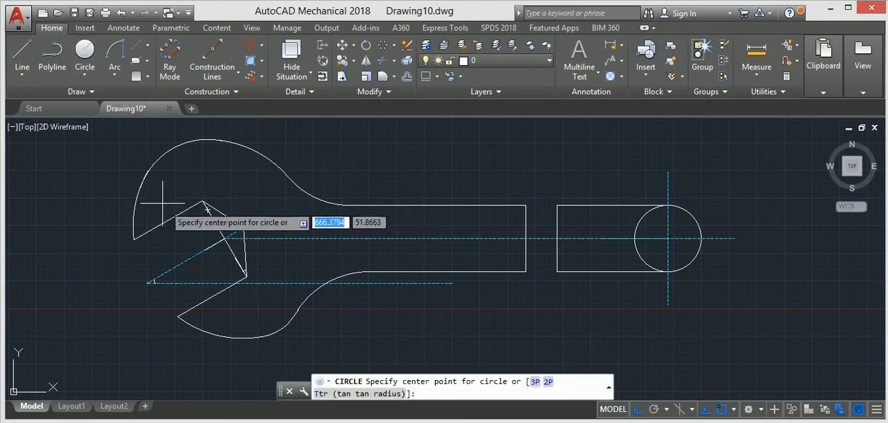
left_click(206, 250)
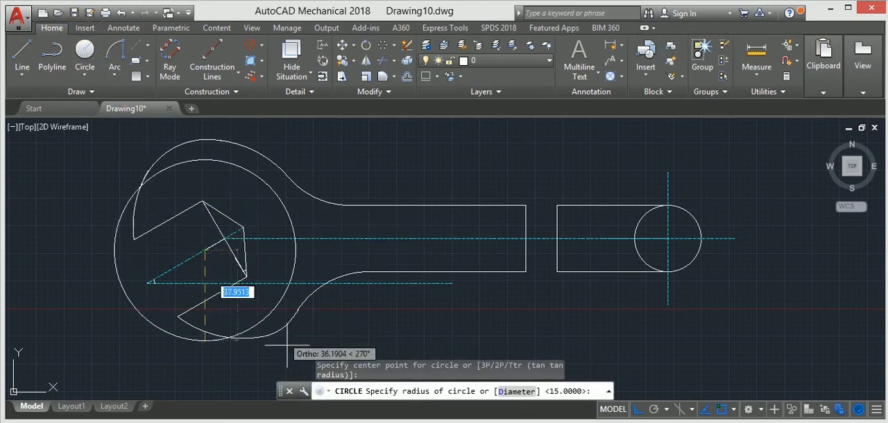
type("50")
key("Return")
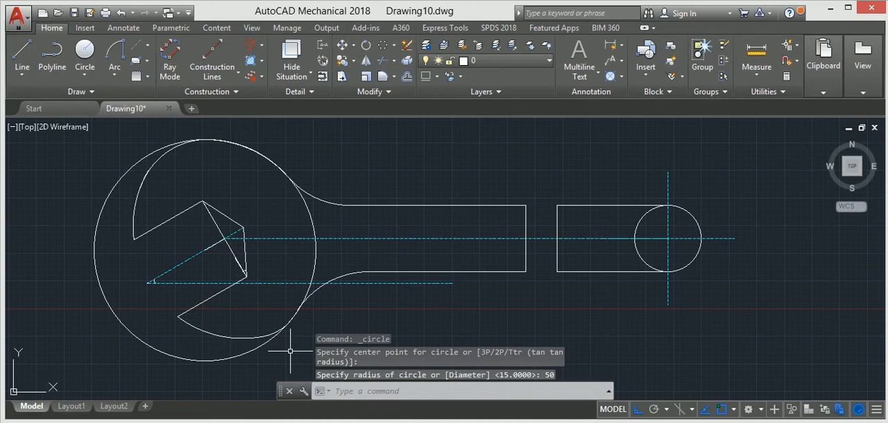
Step: Trim away the part of the radius 50 circle outside the jaw, keeping the arc between the two handle fillets
left_click(383, 66)
key("Return")
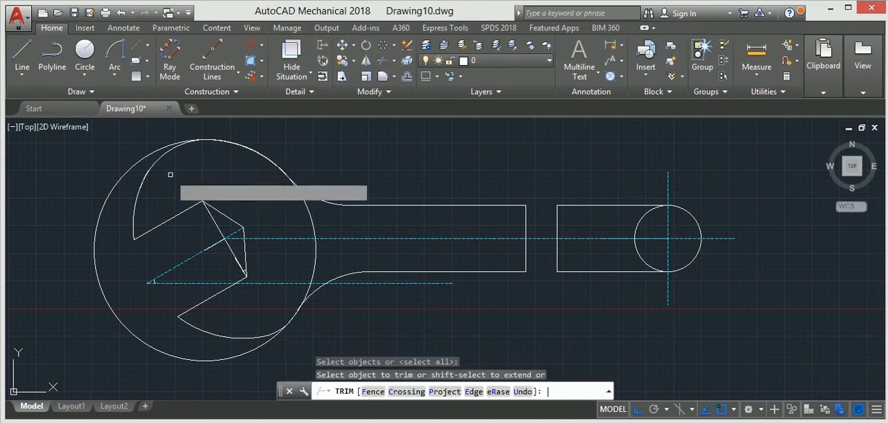
left_click(120, 172)
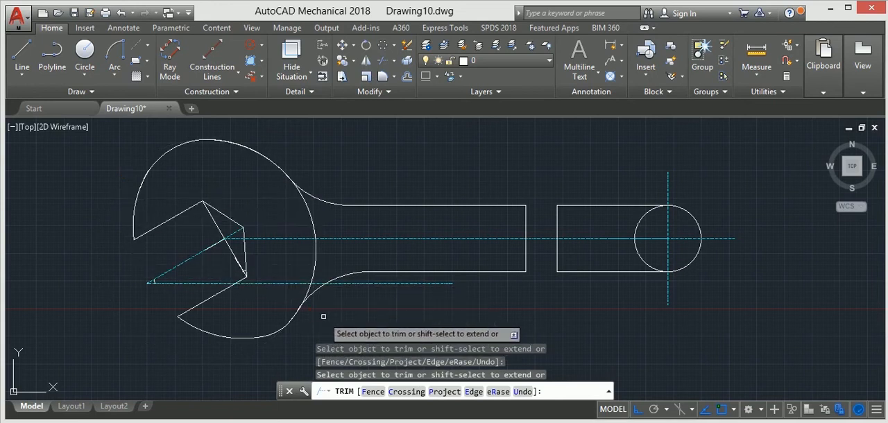
key("Escape")
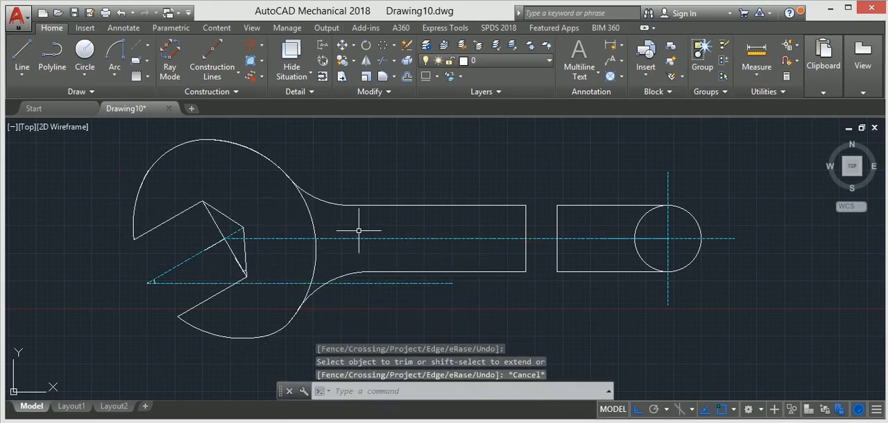
Step: Delete the horizontal construction line below the handle's centreline and the inclined construction line in front of the jaw opening
scroll(358, 231, "down", 4)
scroll(361, 231, "up", 2)
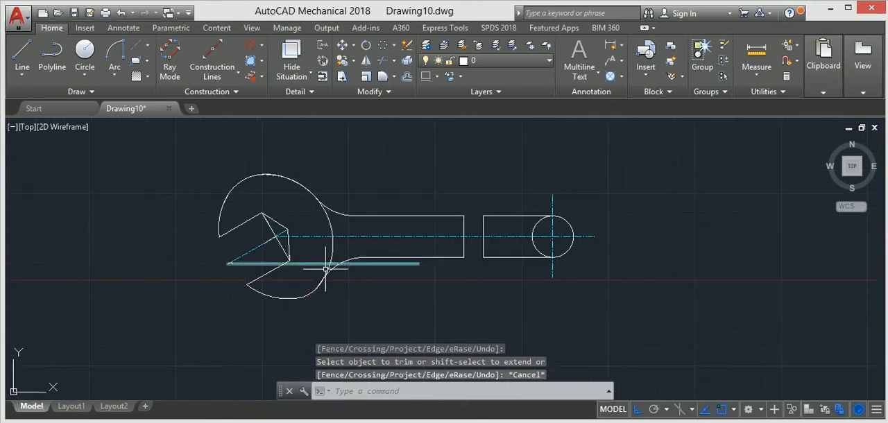
left_click(372, 263)
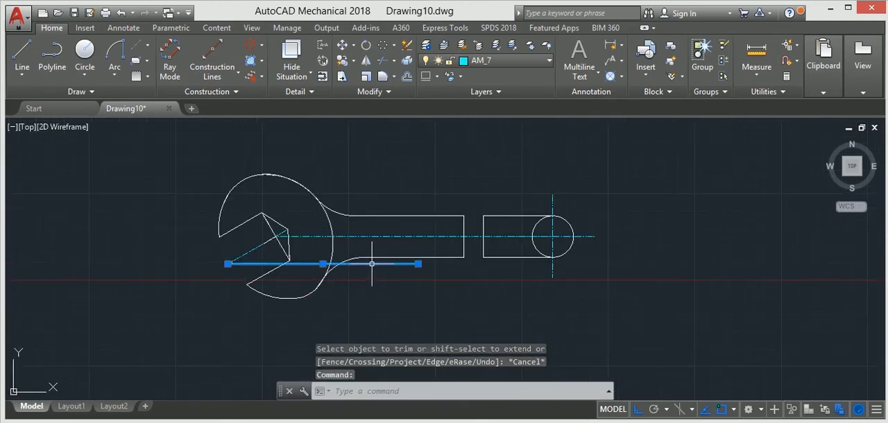
key("Delete")
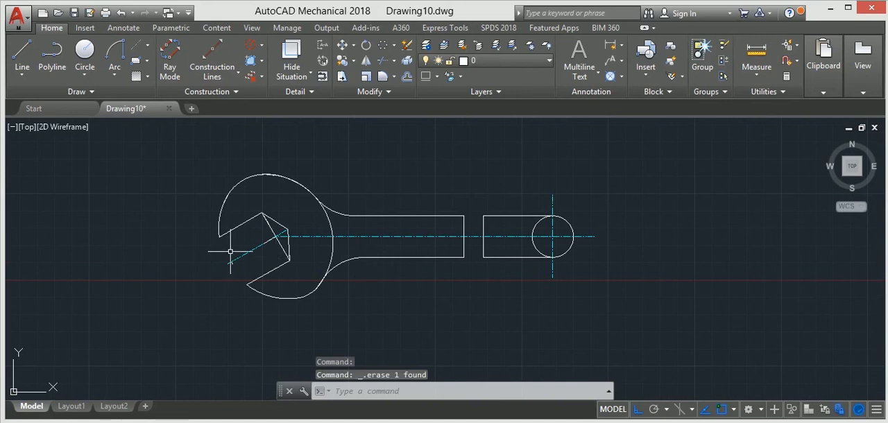
left_click(237, 258)
key("Delete")
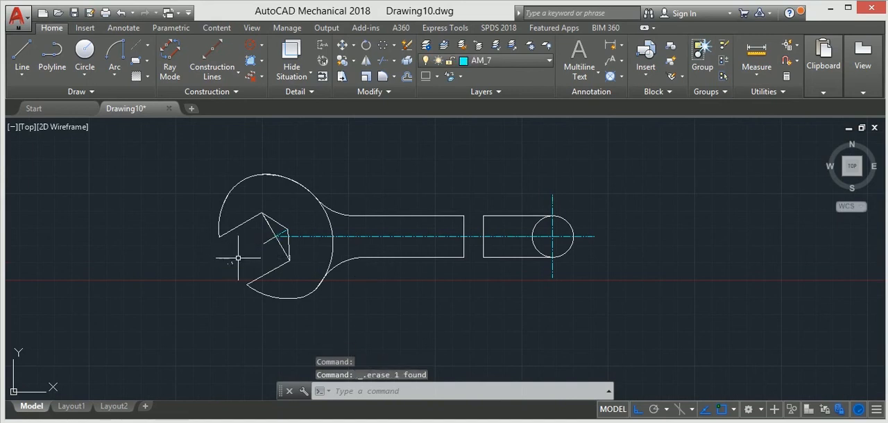
Step: Delete the short inclined lines in the jaw, the handle's long centreline and the small circle's two centre lines
scroll(298, 237, "up", 4)
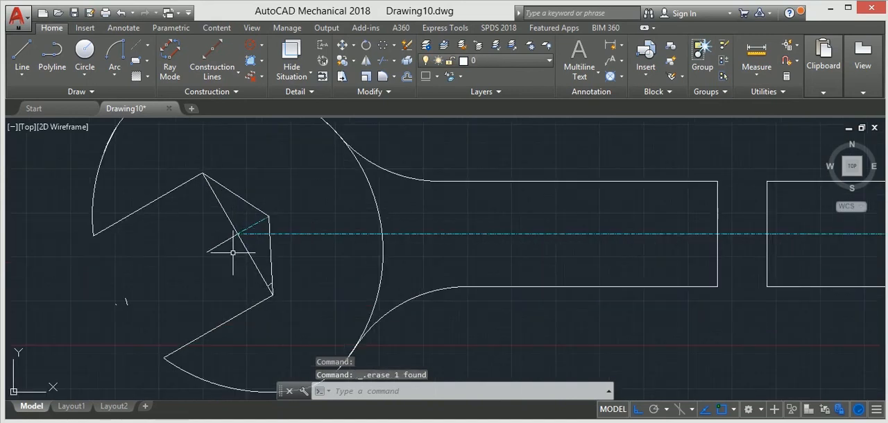
left_click(220, 243)
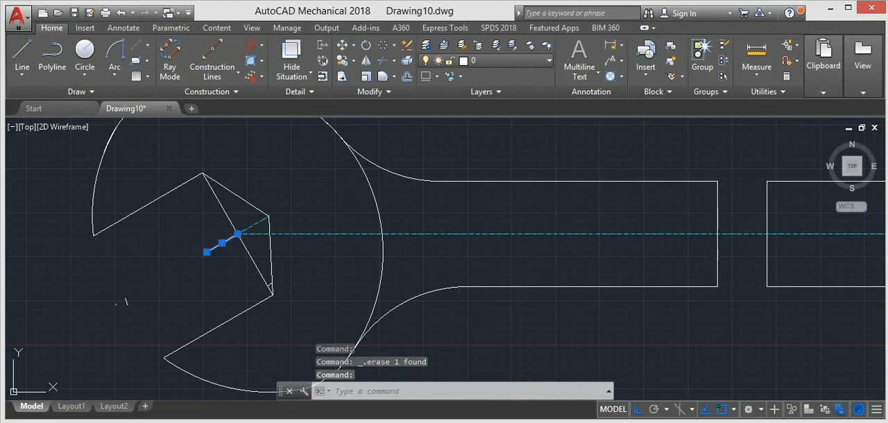
left_click(253, 225)
left_click(257, 235)
scroll(372, 250, "down", 4)
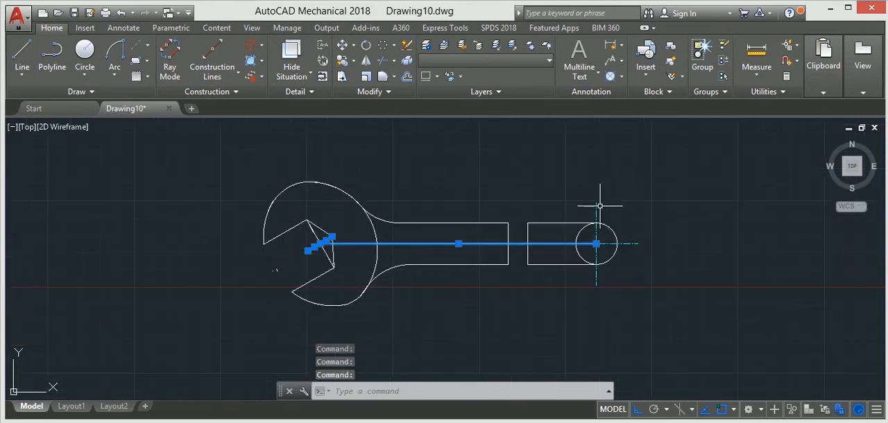
left_click(598, 202)
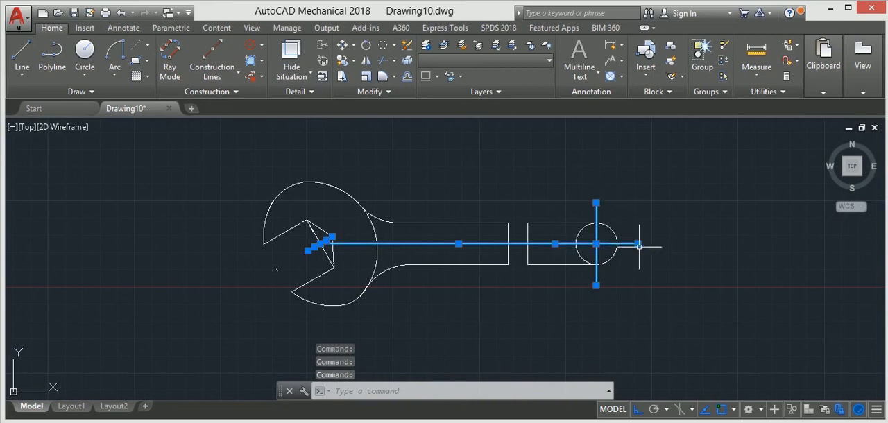
key("Delete")
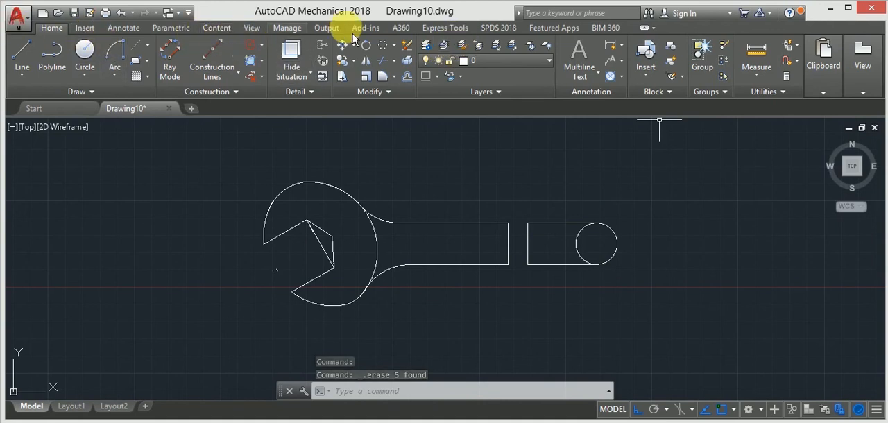
Step: Trim away the half of the small end circle that lies between the two handle lines
left_click(382, 61)
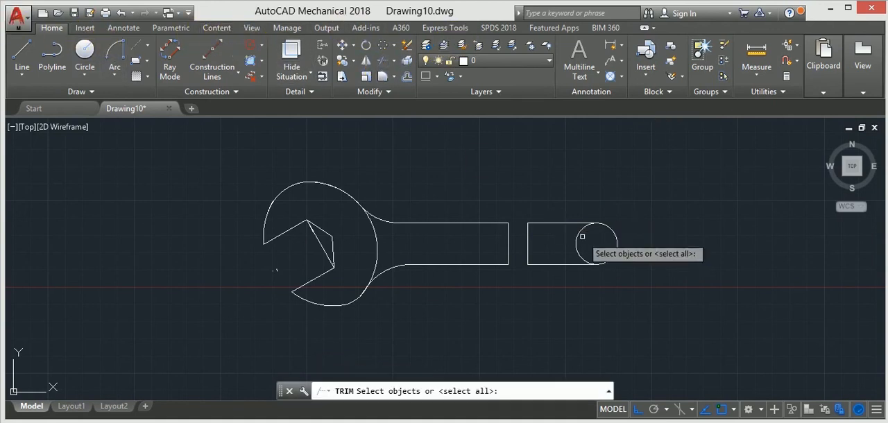
key("Return")
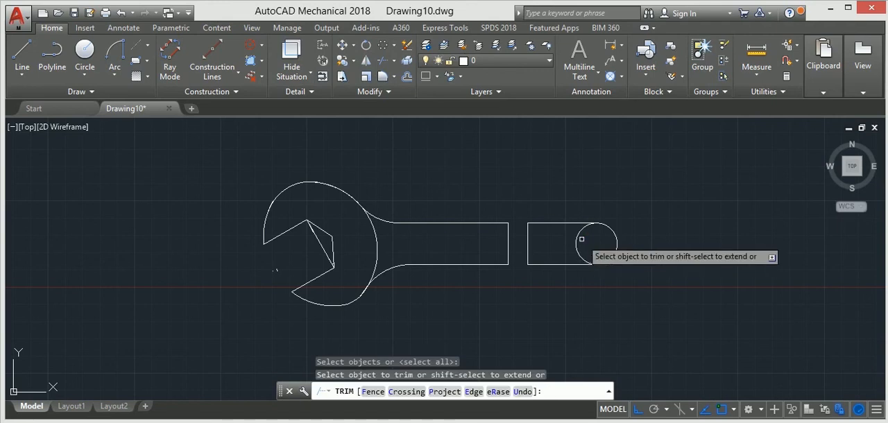
left_click(577, 236)
scroll(638, 235, "down", 2)
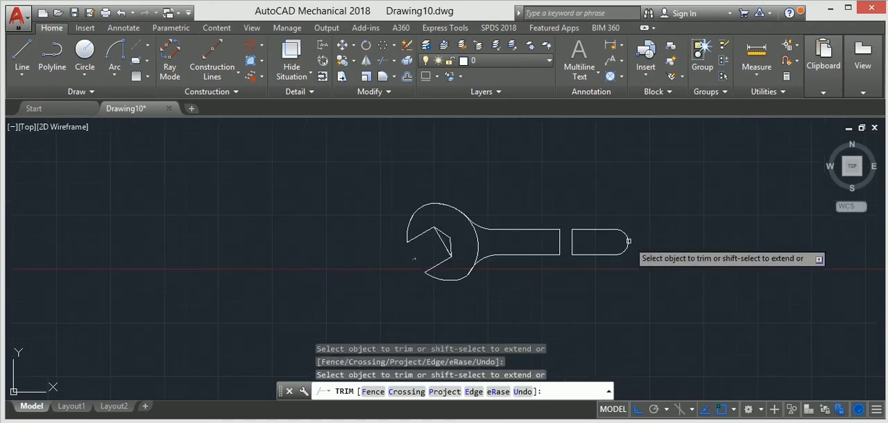
Step: Trim away the middle portion of the diagonal line that joins the jaw opening's two inner corners
scroll(442, 242, "up", 2)
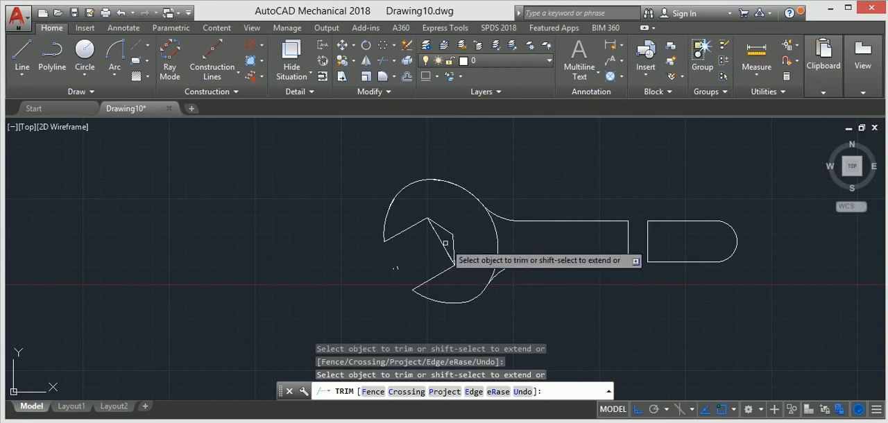
scroll(443, 244, "up", 6)
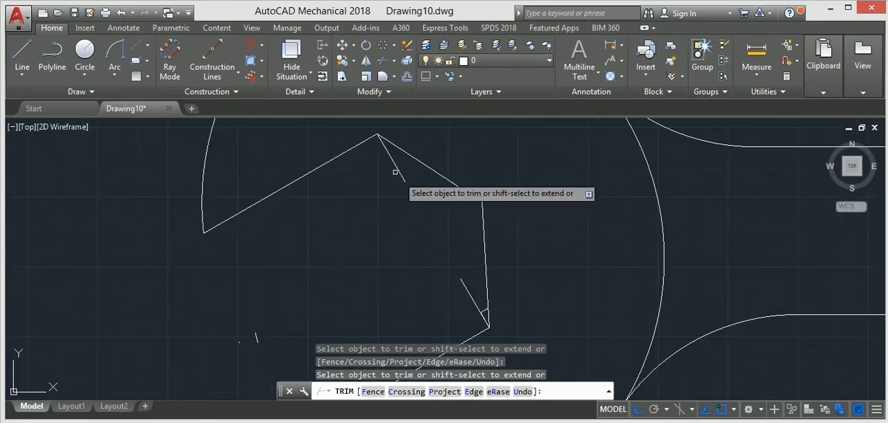
key("Escape")
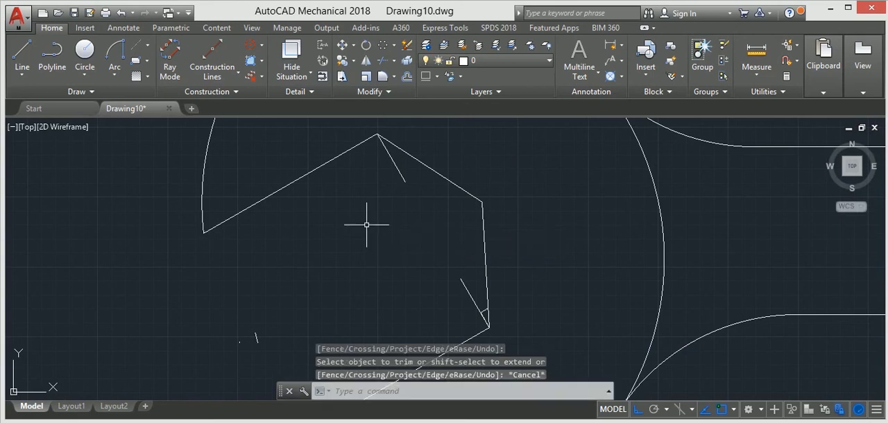
Step: Delete the leftover short diagonal lines at the jaw opening's upper and lower inner corners, including the tiny segment beside the lower one
left_click(400, 173)
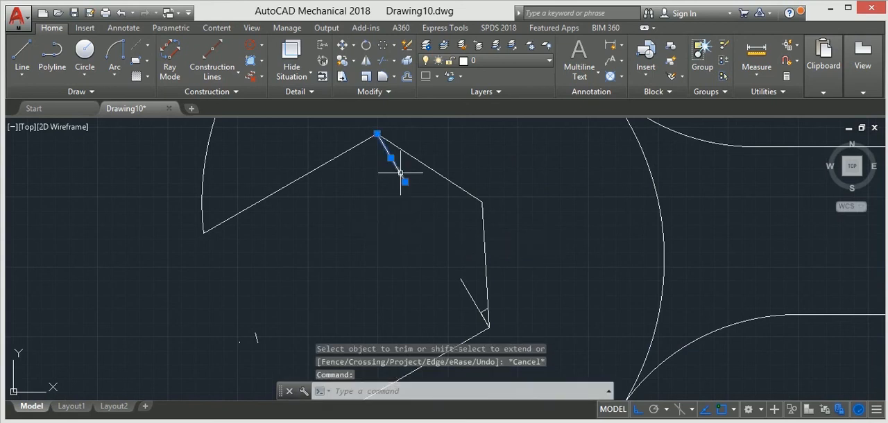
left_click(465, 287)
scroll(485, 322, "up", 6)
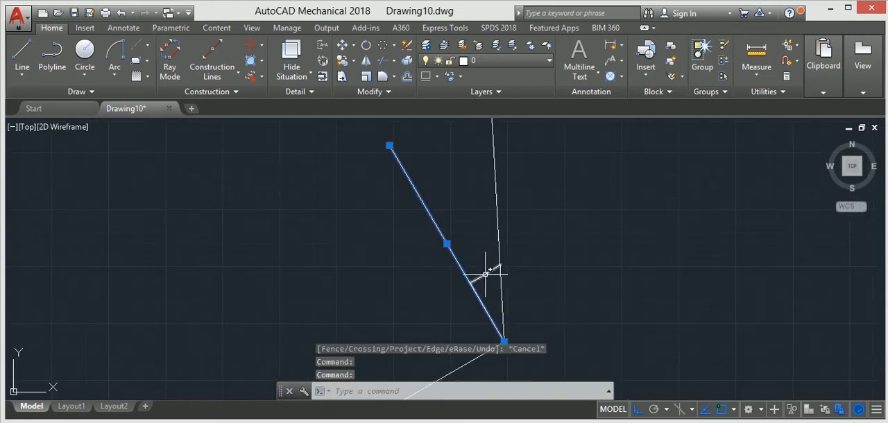
scroll(471, 278, "down", 6)
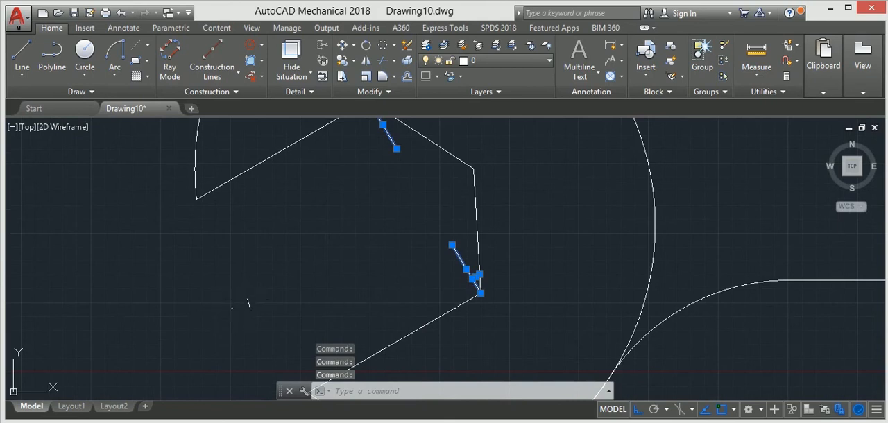
scroll(285, 287, "down", 6)
key("Delete")
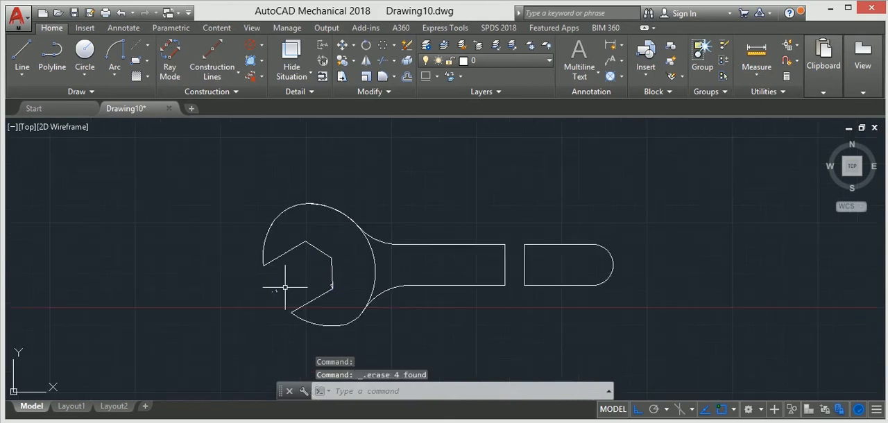
Step: Delete the two remaining tiny line segments that form a small triangle at the jaw opening's lower inner corner
scroll(329, 274, "up", 9)
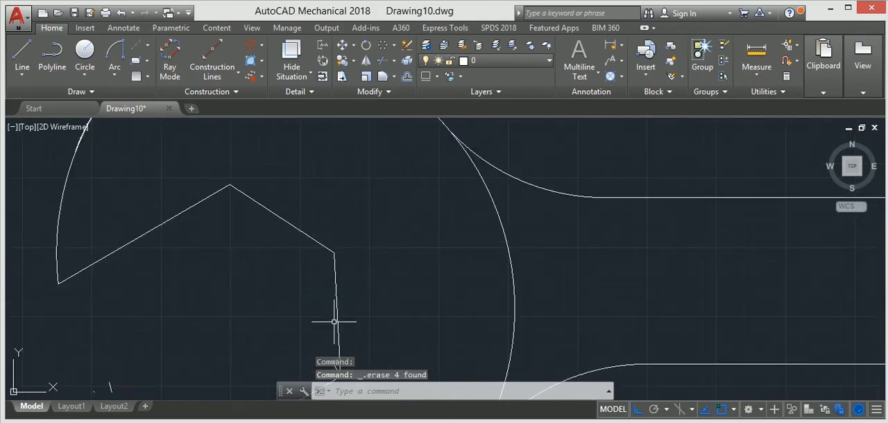
scroll(330, 299, "up", 2)
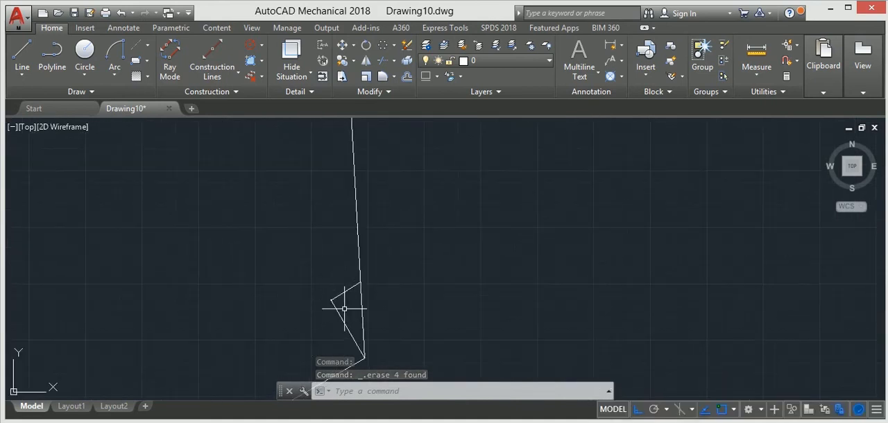
left_click(338, 300)
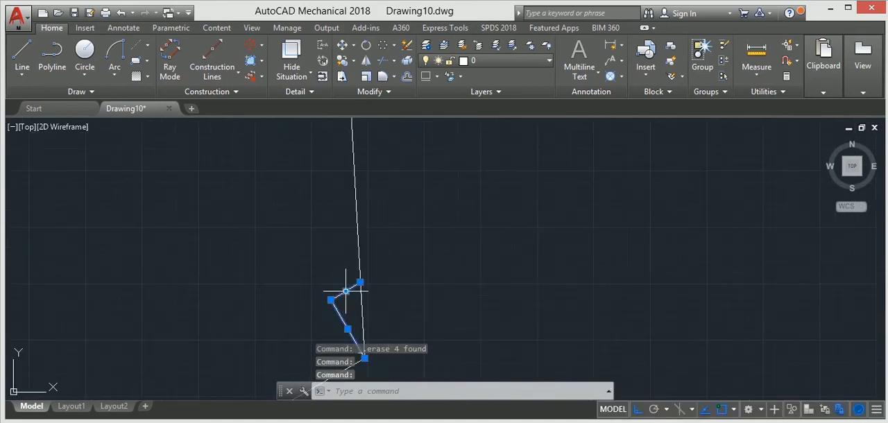
scroll(344, 297, "down", 5)
mouse_move(344, 295)
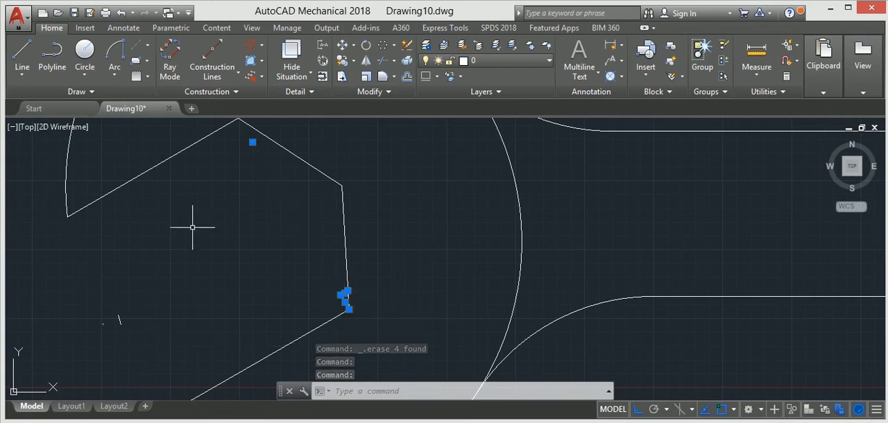
key("Delete")
scroll(232, 290, "down", 3)
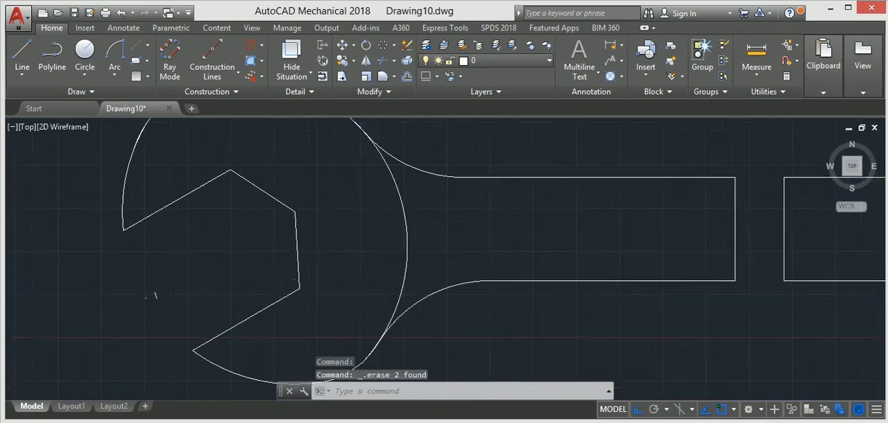
middle_click_drag(232, 290, 245, 297)
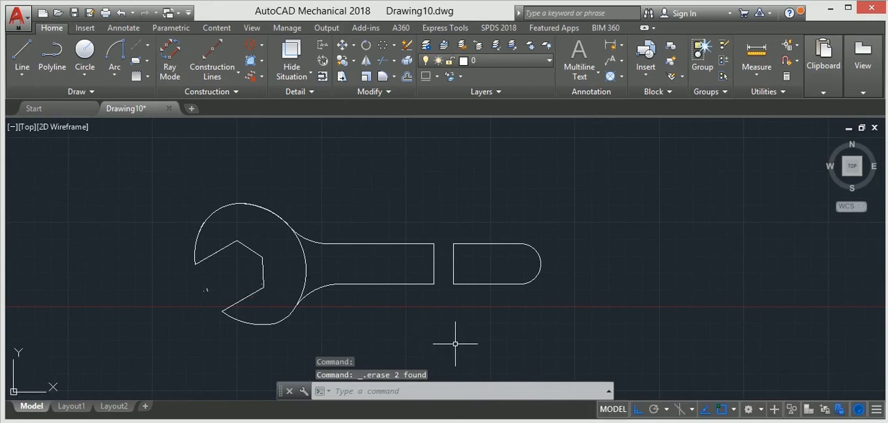